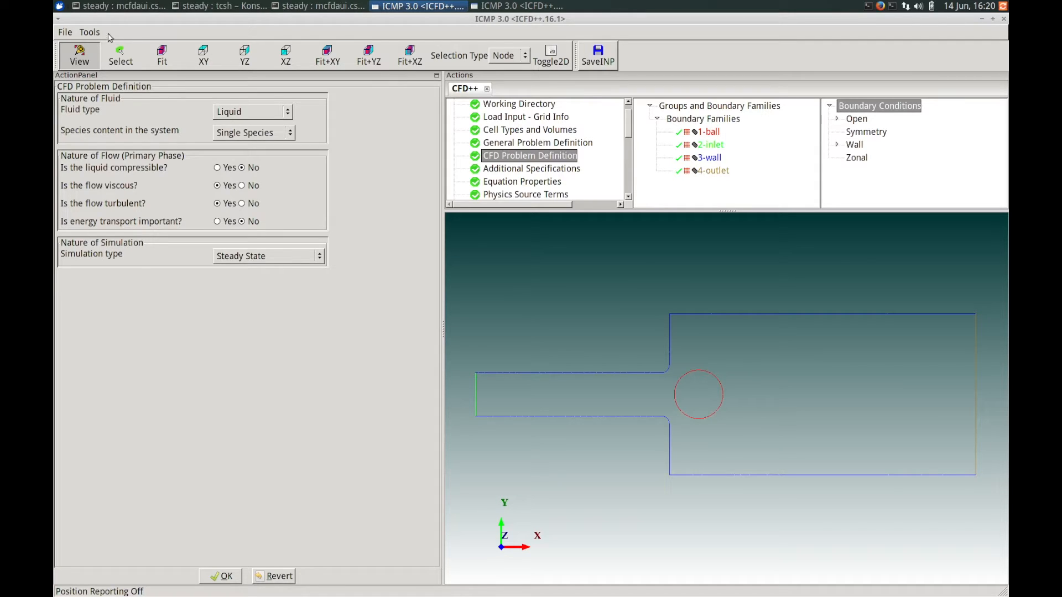
click(70, 36)
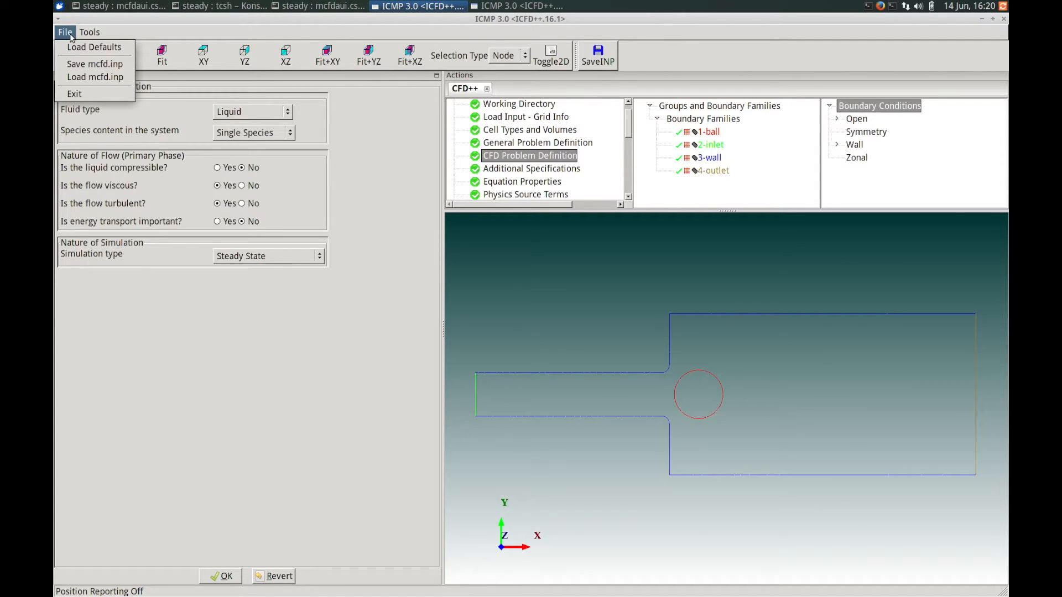
click(89, 33)
click(90, 33)
click(91, 33)
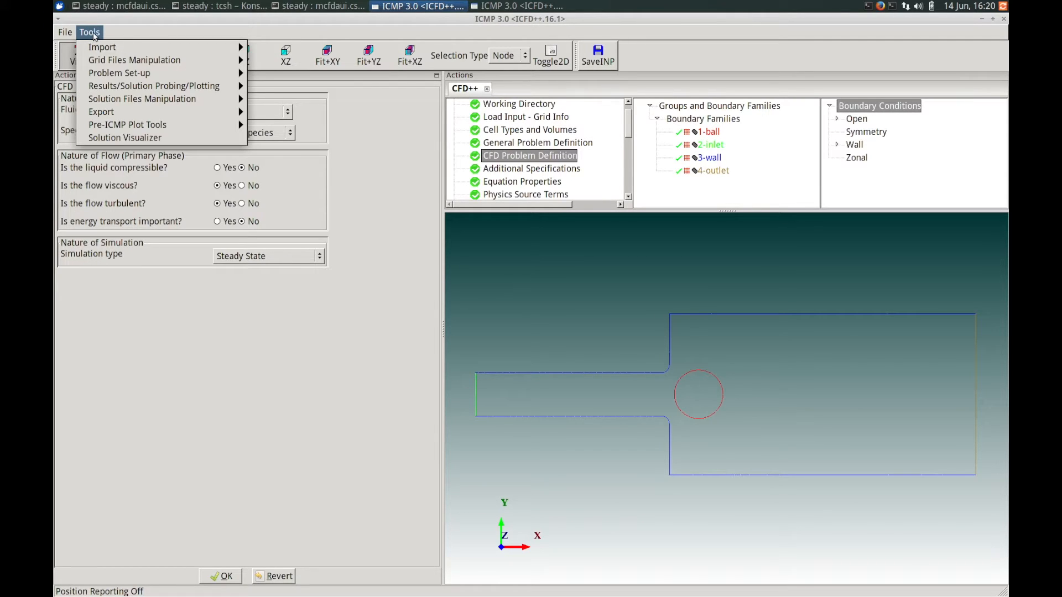
click(132, 35)
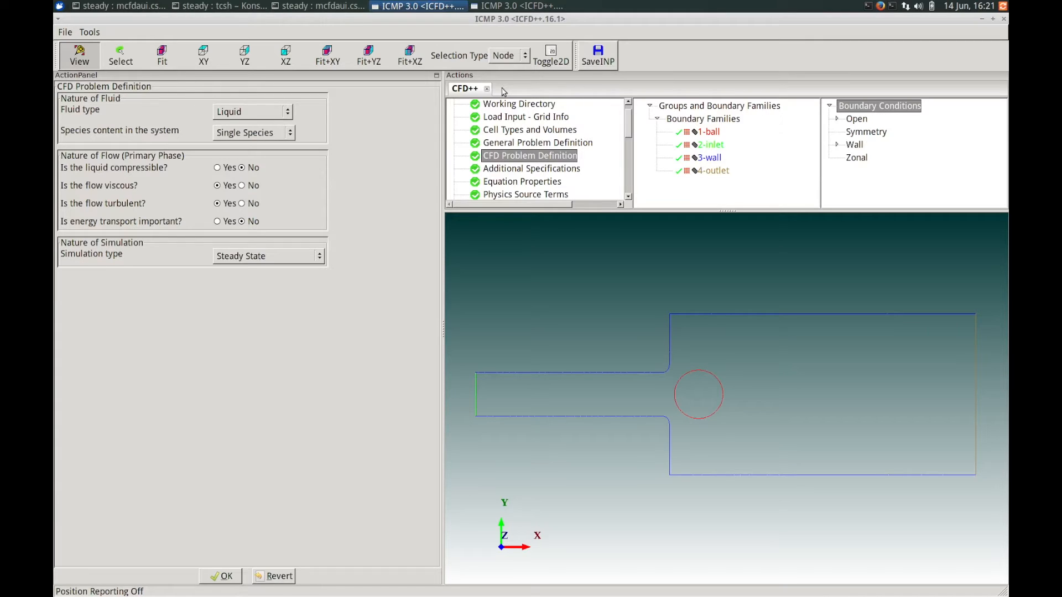
scroll(580, 109, up, 1)
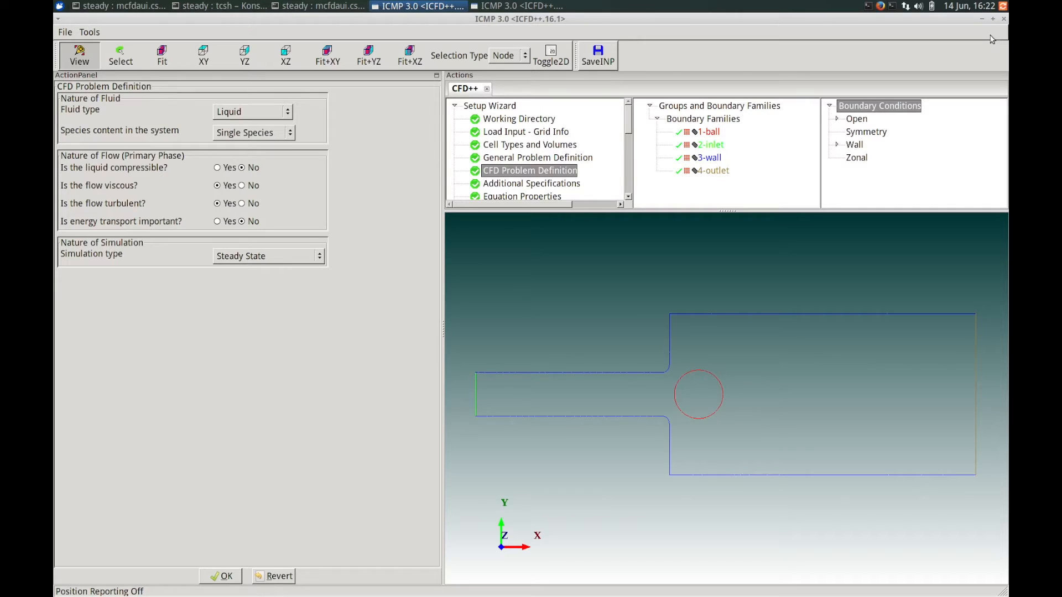
- In the second ICMP window, accept the ball2d/steady working directory and analyze the grid files without loading the existing input file
click(533, 6)
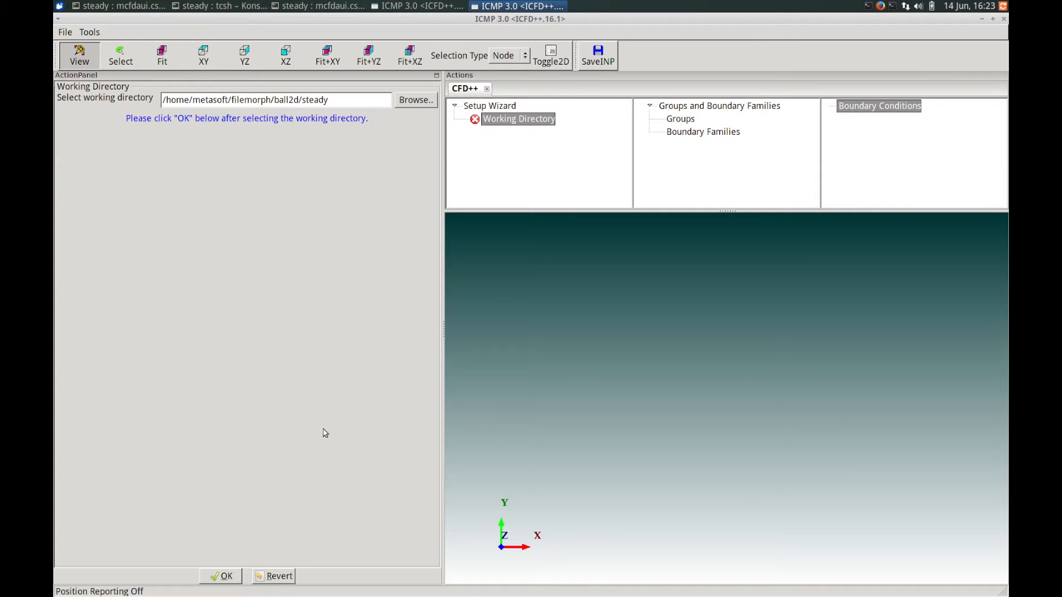
click(228, 576)
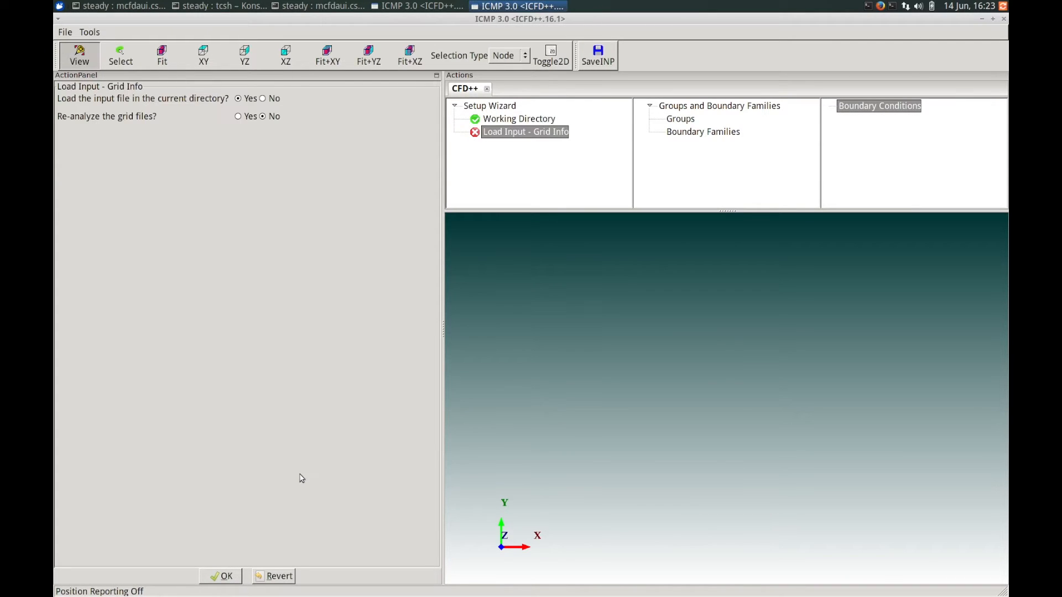
click(264, 100)
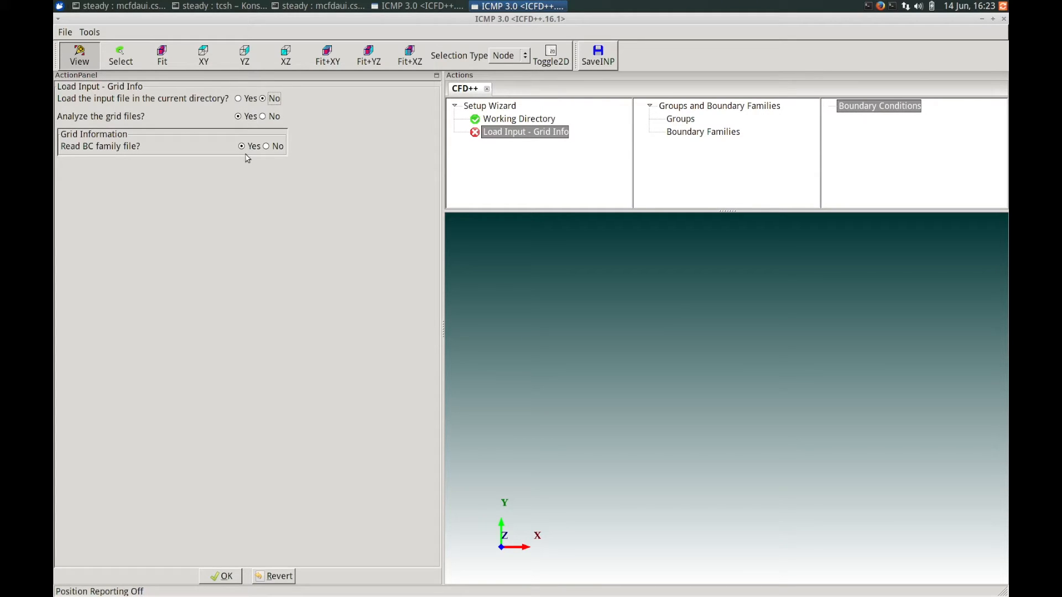
click(221, 576)
click(221, 576)
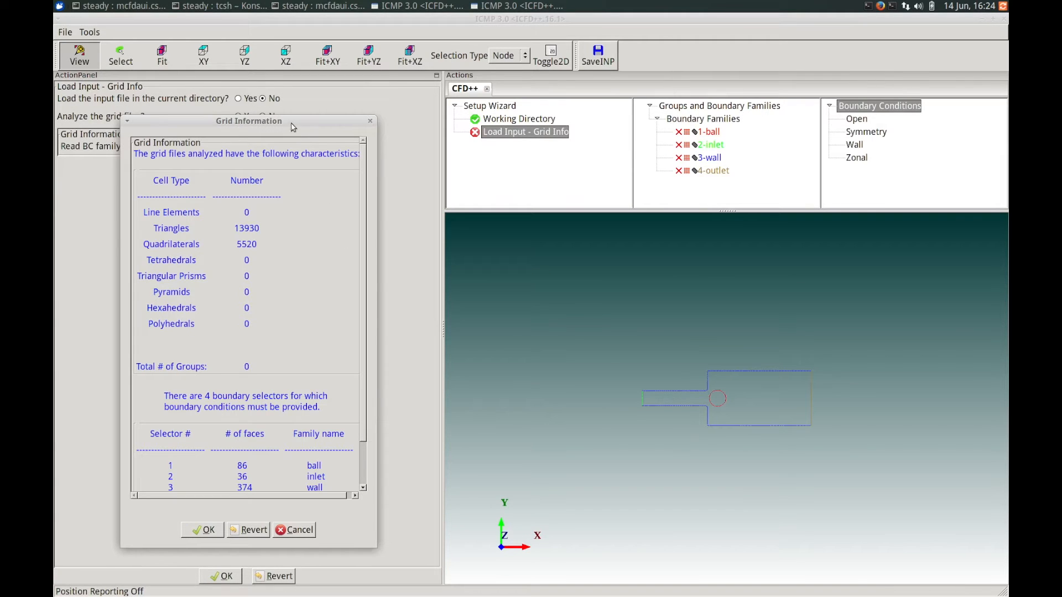
- Review and accept the grid information, and keep Quadrilateral and Triangle as the valid cell types for the simulation
drag(290, 128, 487, 121)
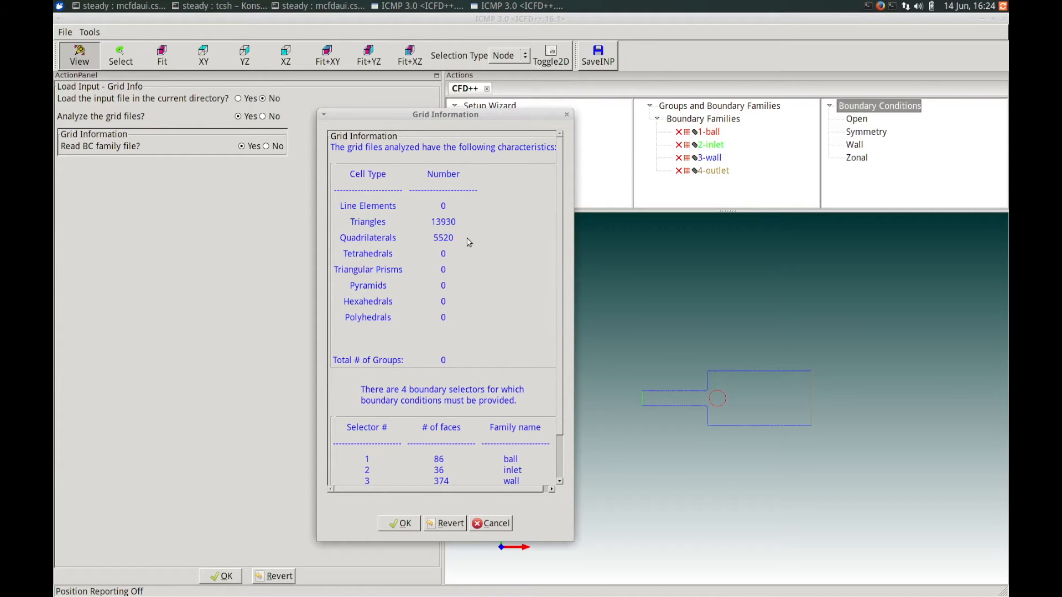
drag(560, 368, 558, 412)
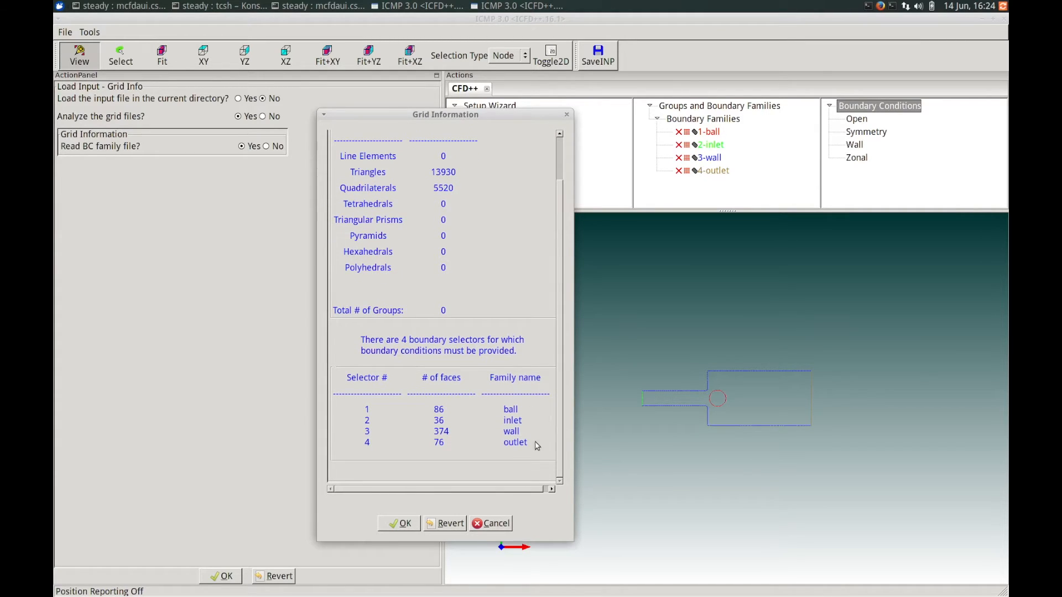
click(407, 524)
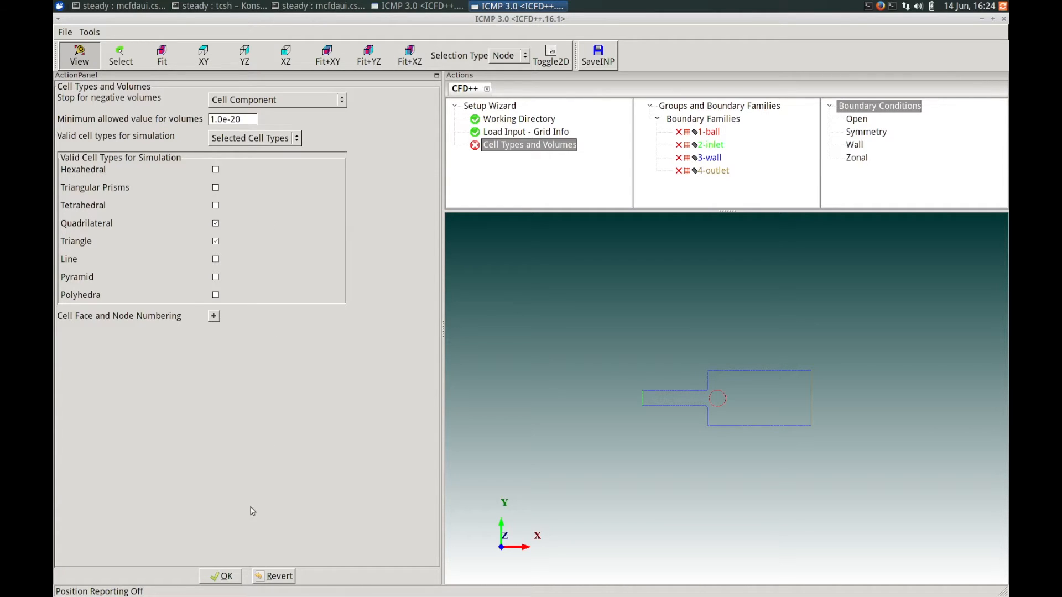
click(225, 578)
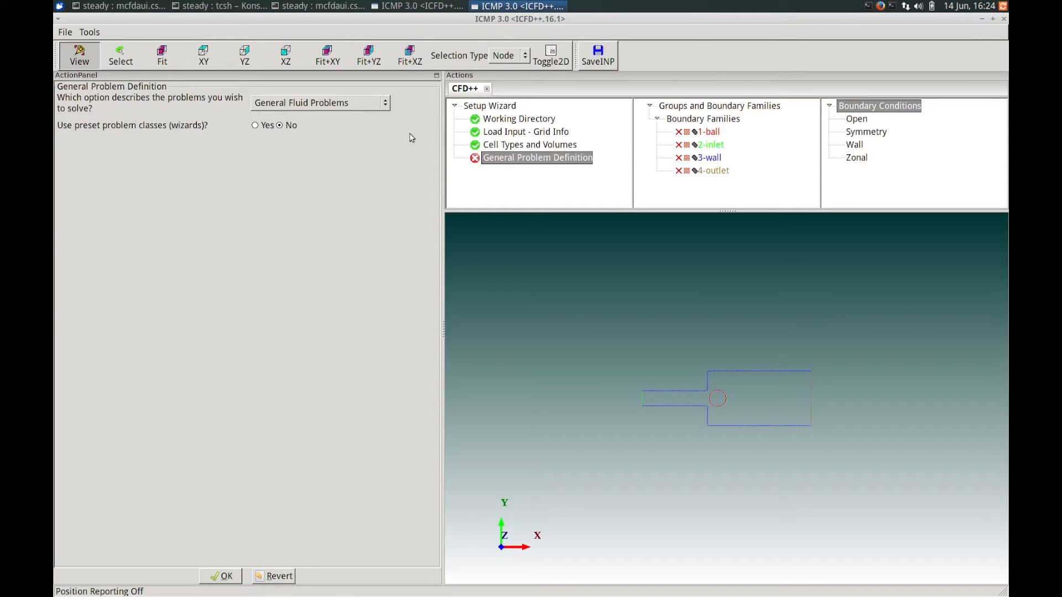
- Define the general problem as General Fluid Problems without using preset problem classes
click(385, 103)
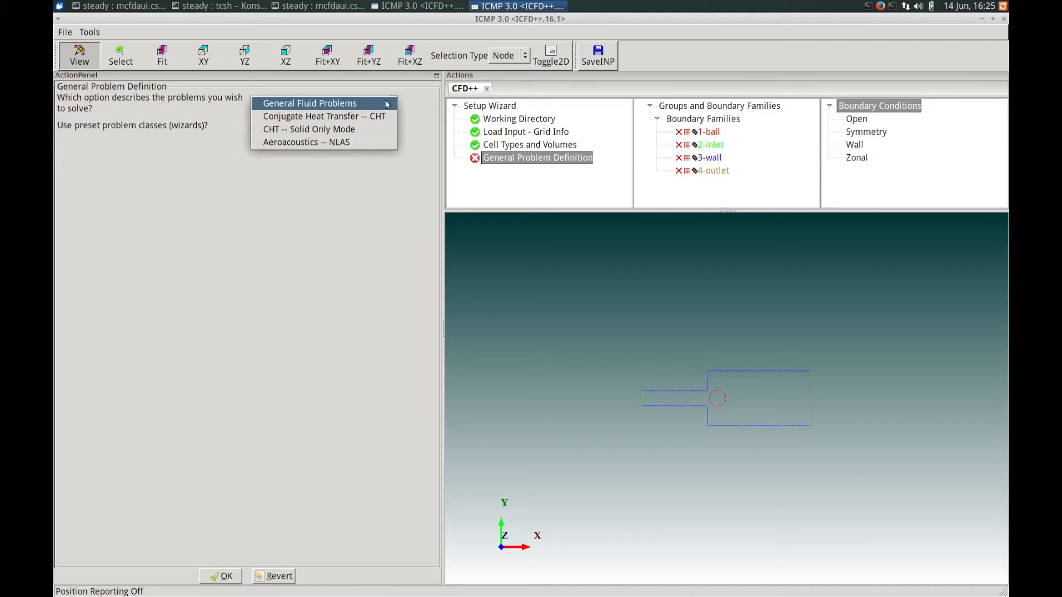
click(359, 104)
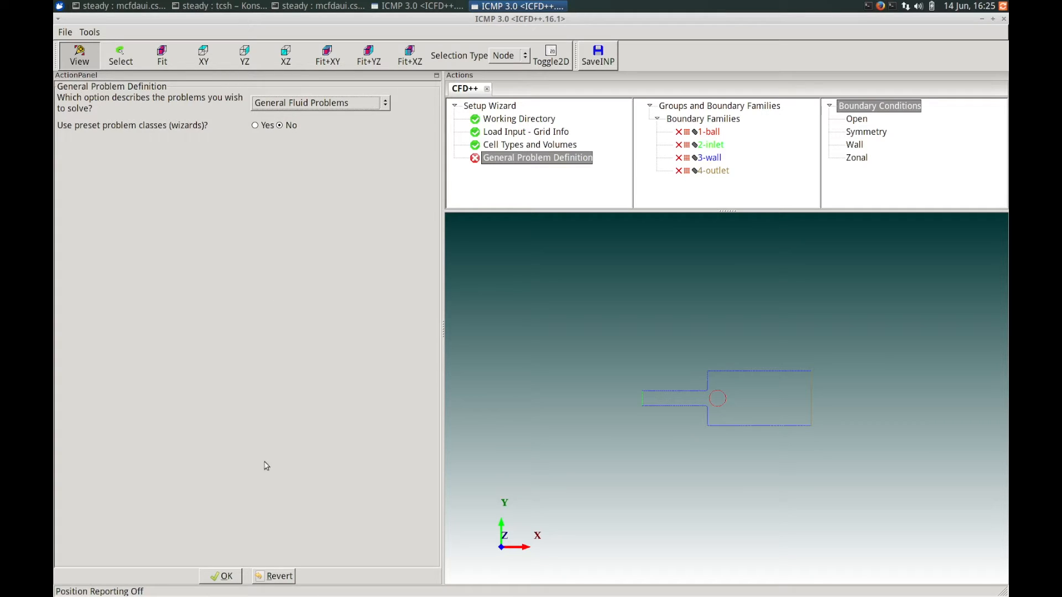
click(221, 575)
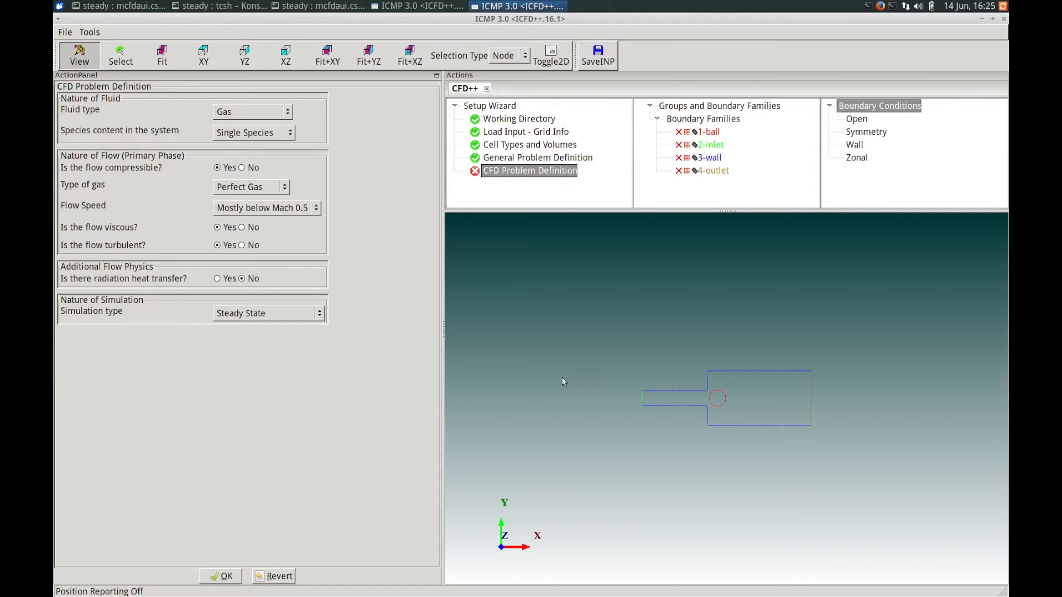
- Define the CFD problem as an incompressible, viscous, turbulent liquid flow without energy transport, using a Steady State simulation
right_drag(599, 396, 585, 317)
middle_drag(583, 332, 585, 321)
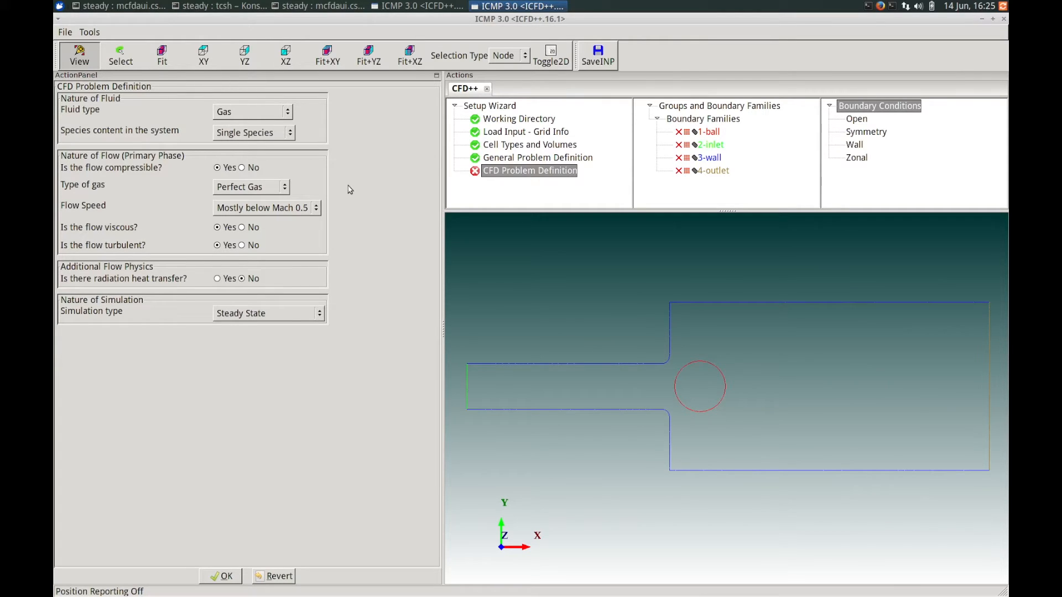
click(284, 112)
click(251, 125)
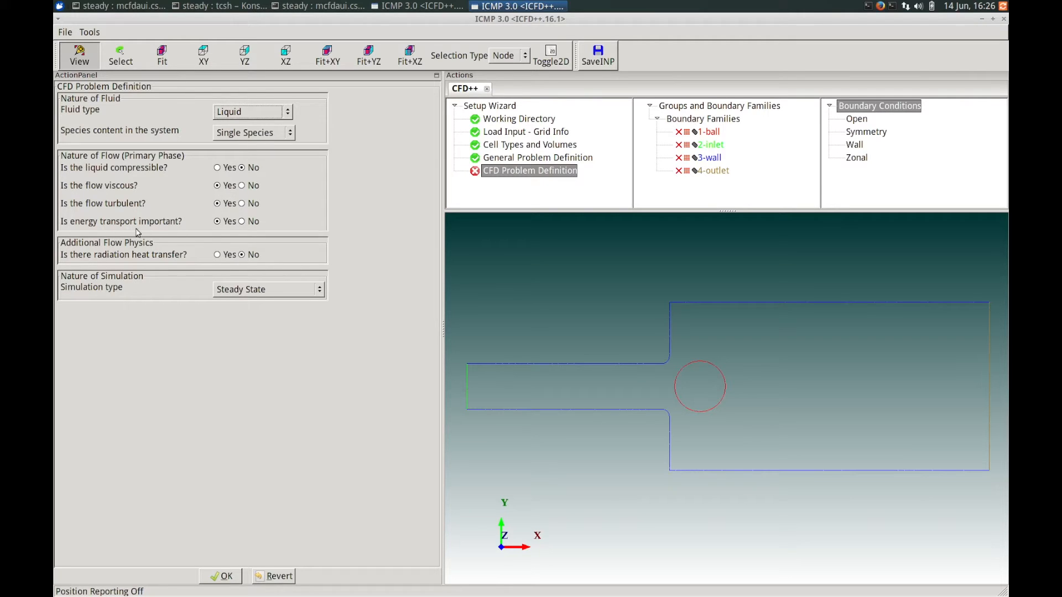
click(242, 222)
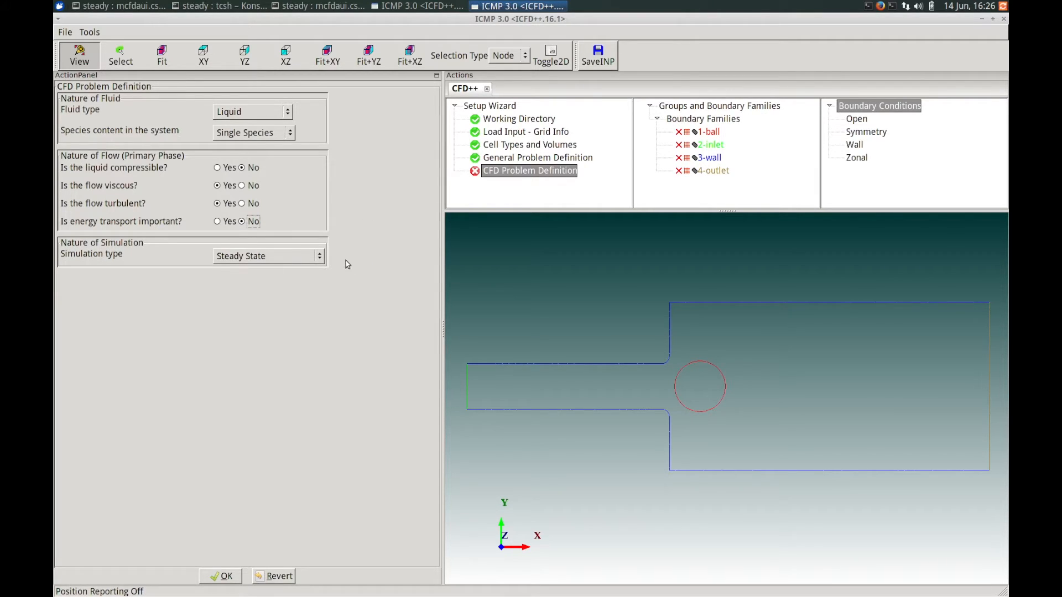
click(323, 257)
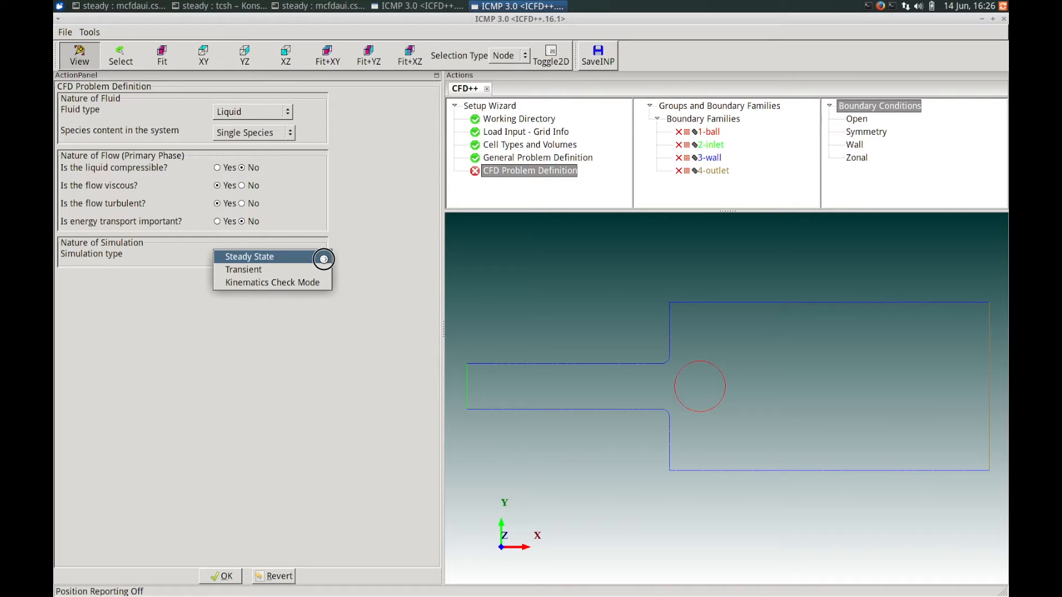
click(323, 257)
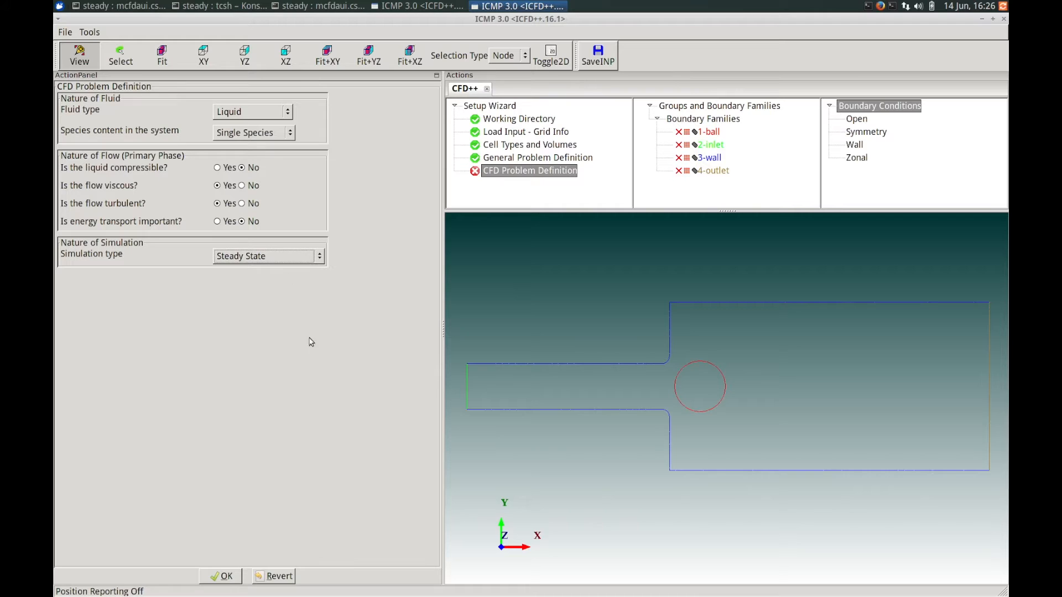
click(221, 577)
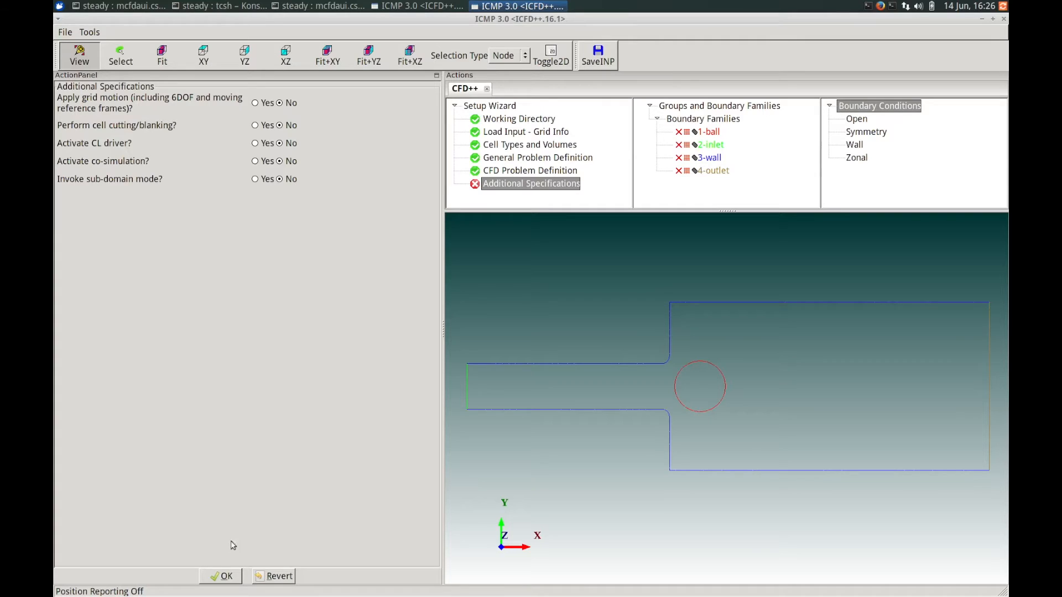
- Accept the default additional specifications, and keep Preconditioning with the 2-equation Realizable k-eps turbulence model as equation properties
click(224, 575)
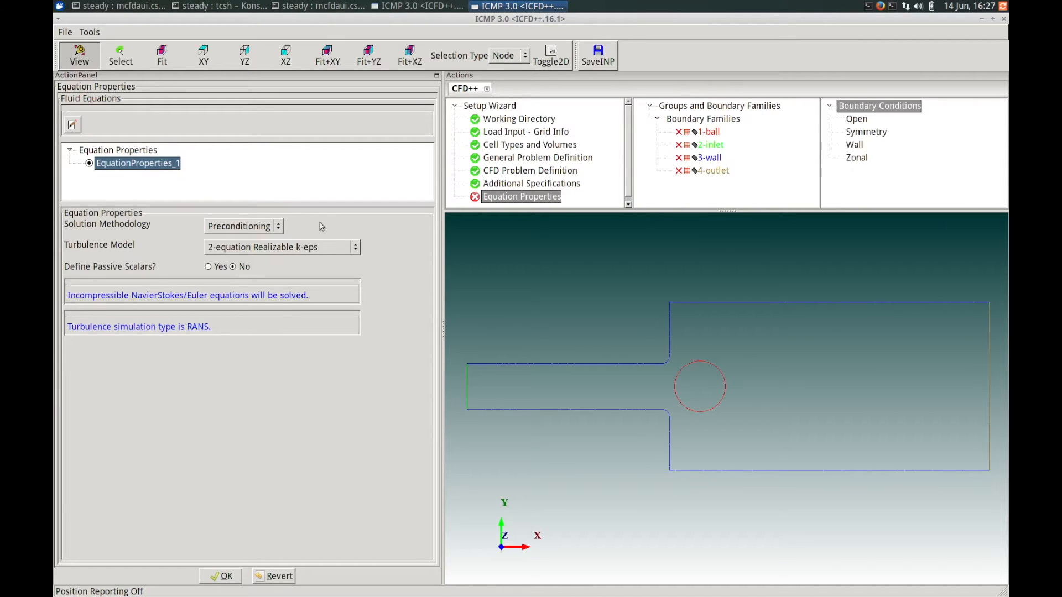
click(280, 225)
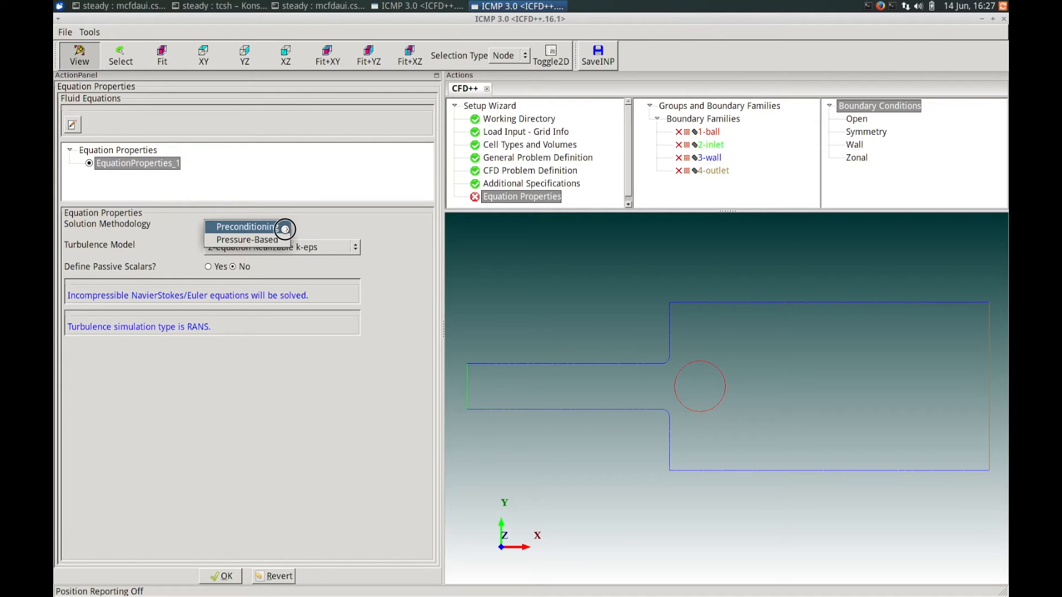
click(280, 228)
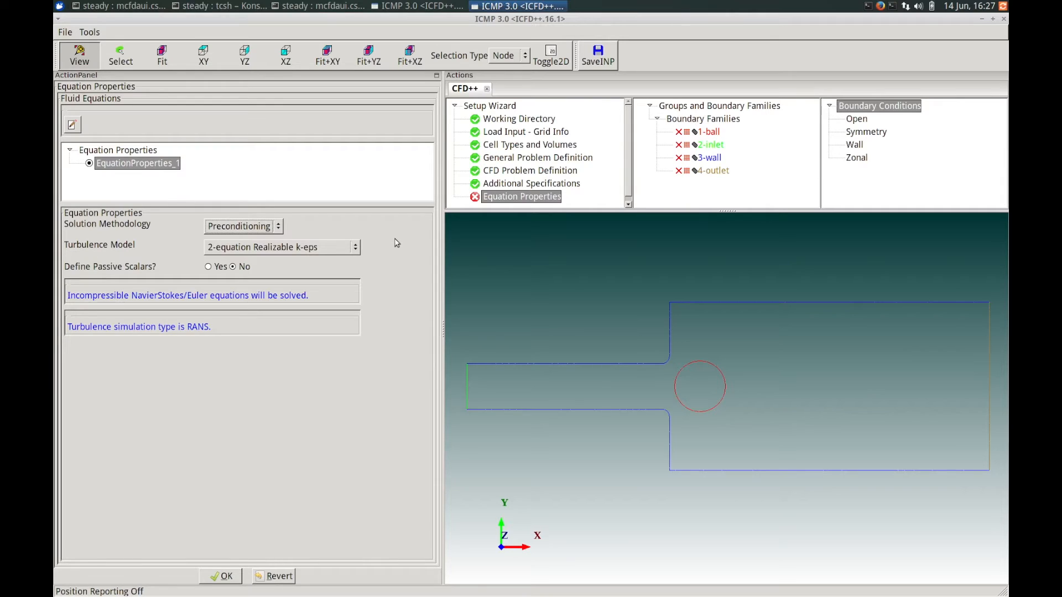
click(356, 247)
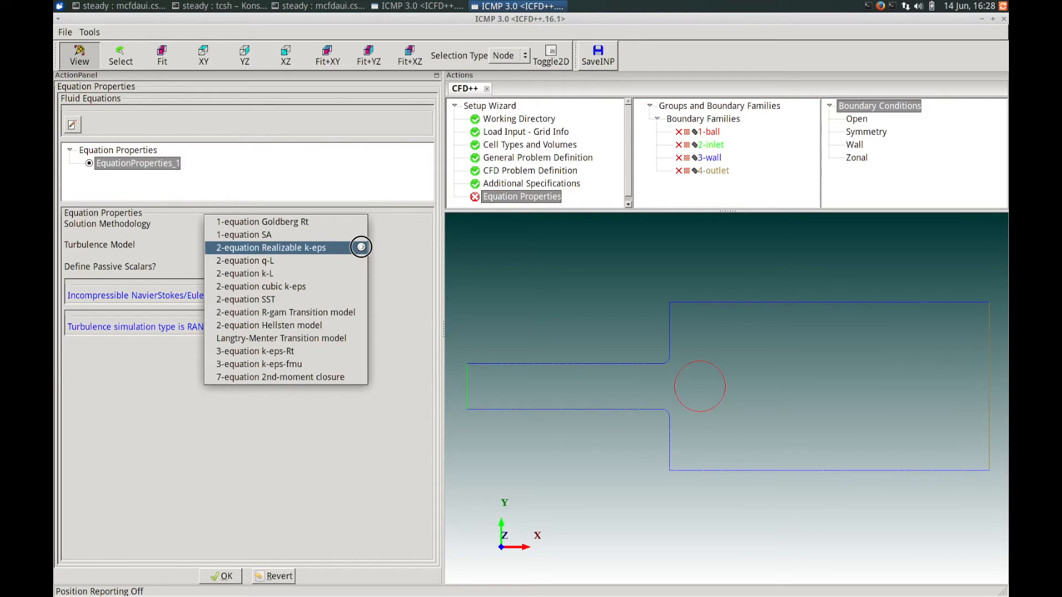
click(357, 249)
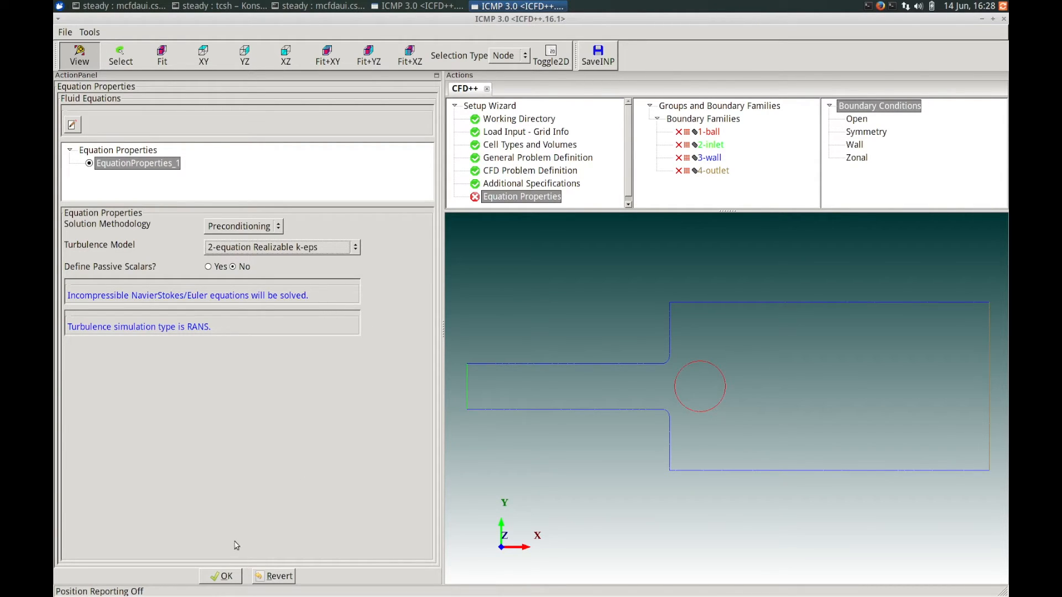
click(225, 576)
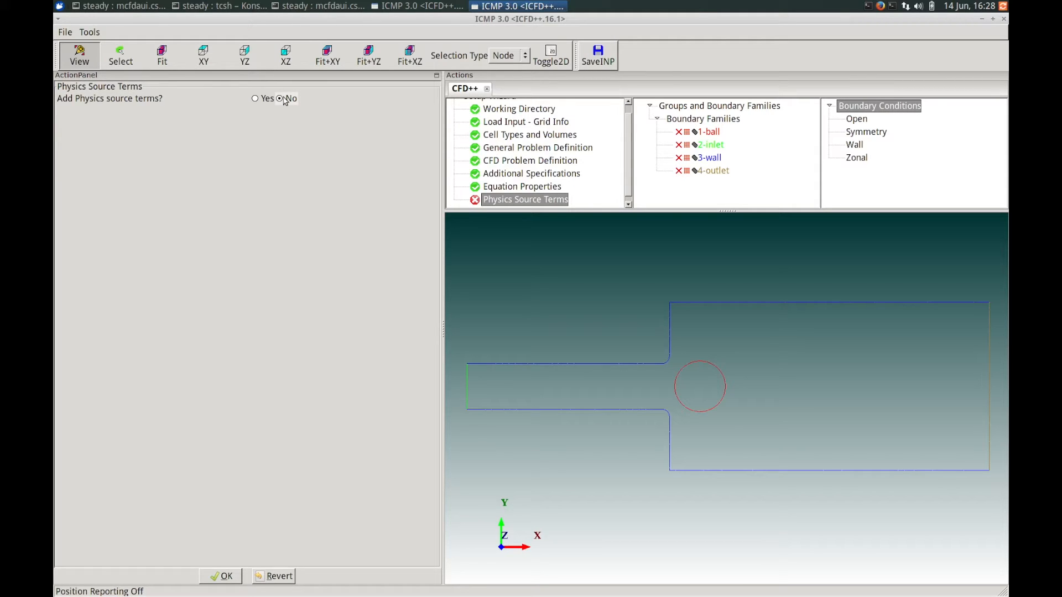
- Continue without physics source terms and confirm SI as the unit for the reference quantities
click(222, 579)
click(223, 579)
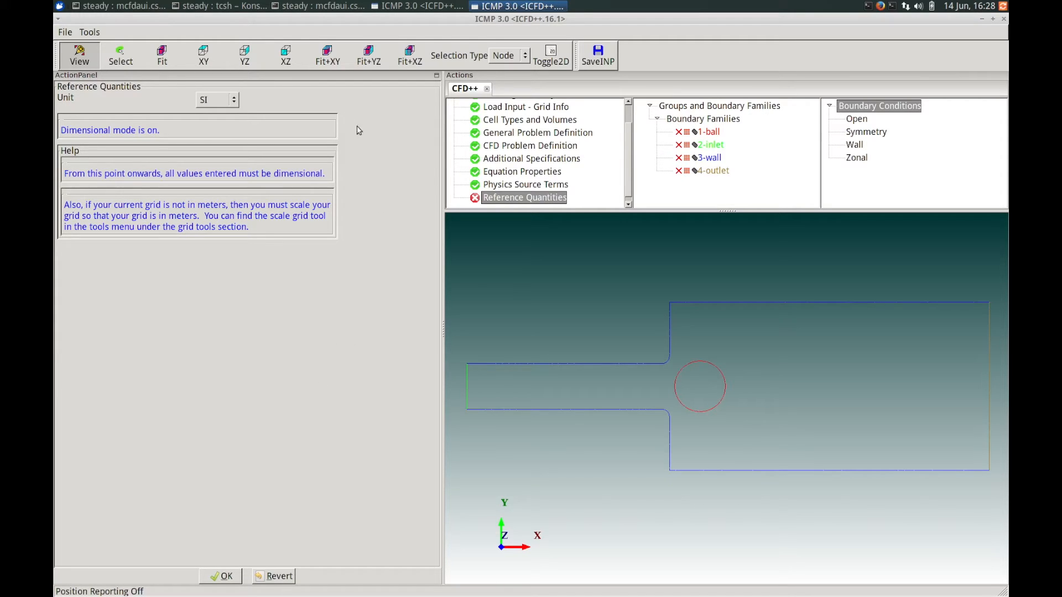
click(236, 101)
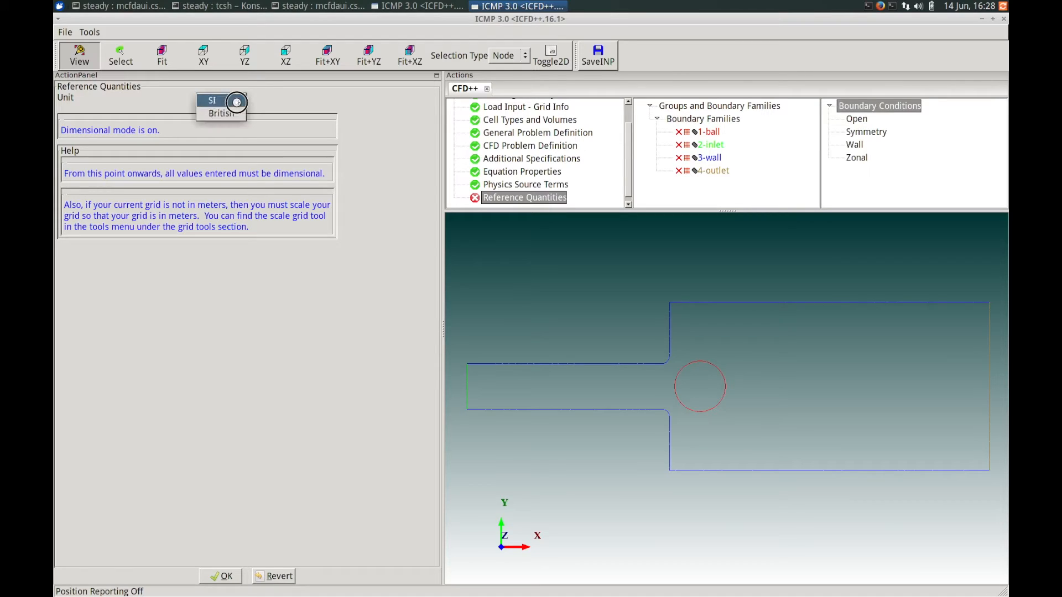
click(236, 101)
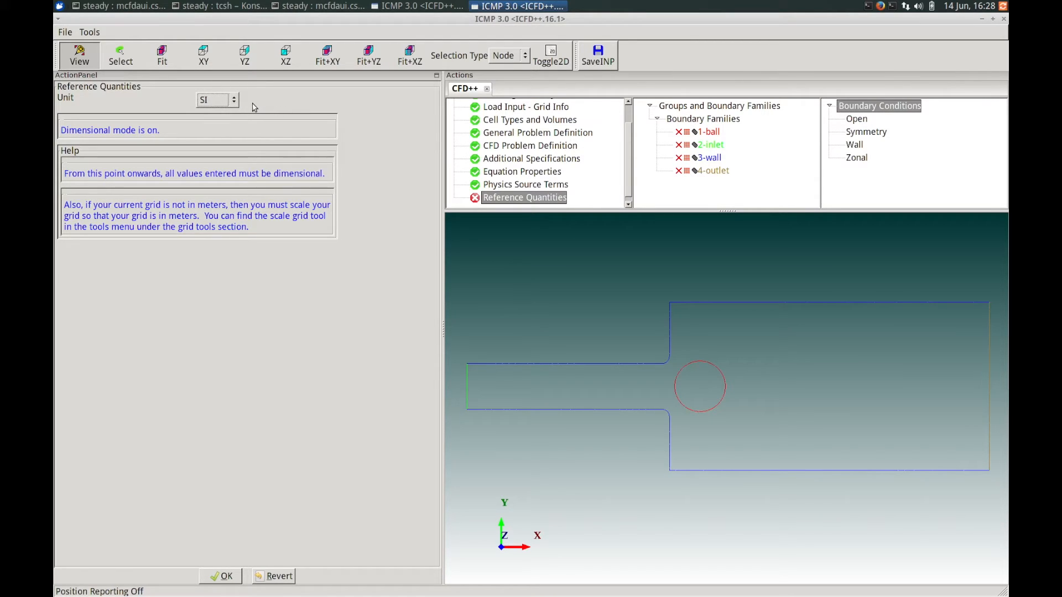
click(224, 576)
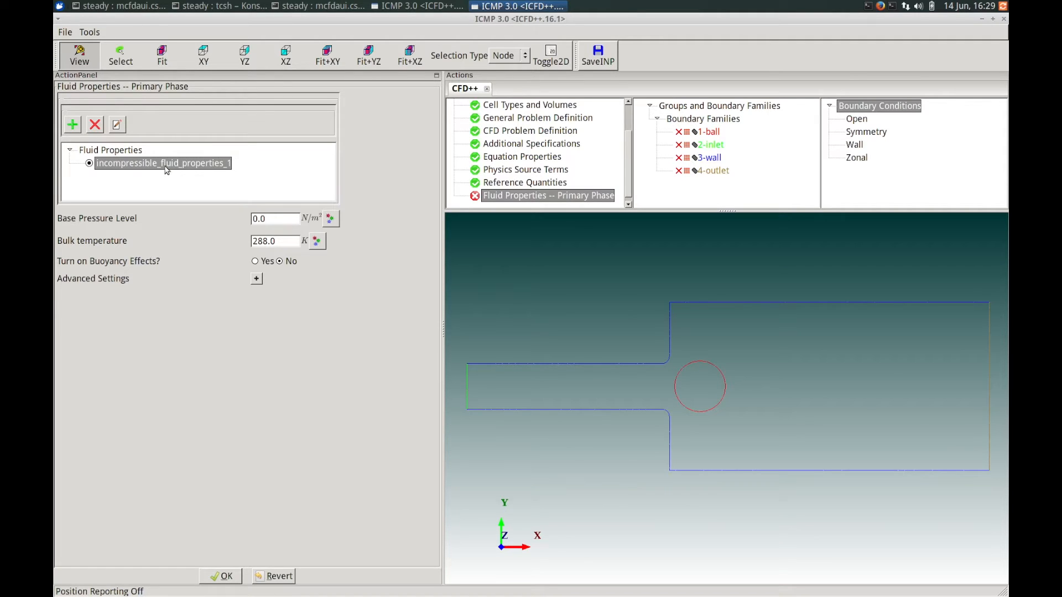
- Review the density coefficients, viscosity parameters and plot of the primary-phase fluid, and accept Water with its default properties
click(118, 125)
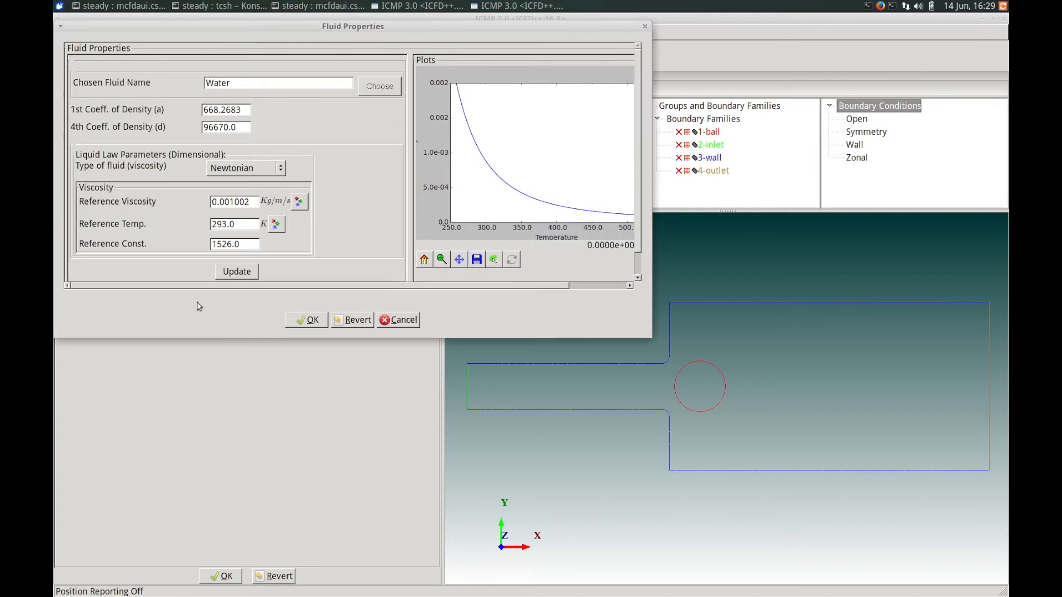
drag(225, 27, 374, 117)
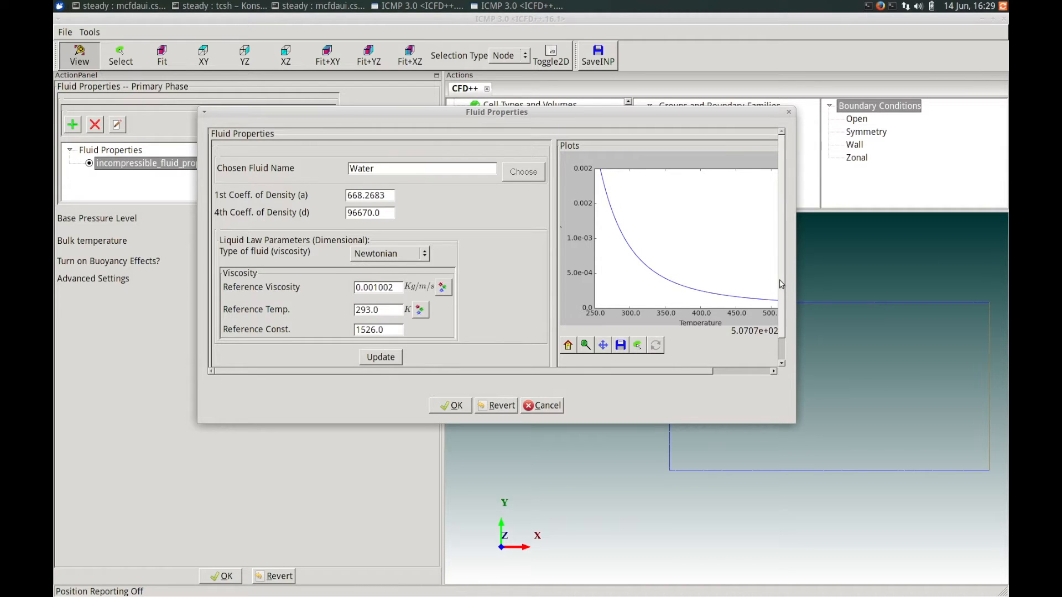
mouse_move(781, 283)
mouse_down()
mouse_move(783, 304)
mouse_move(775, 275)
mouse_up()
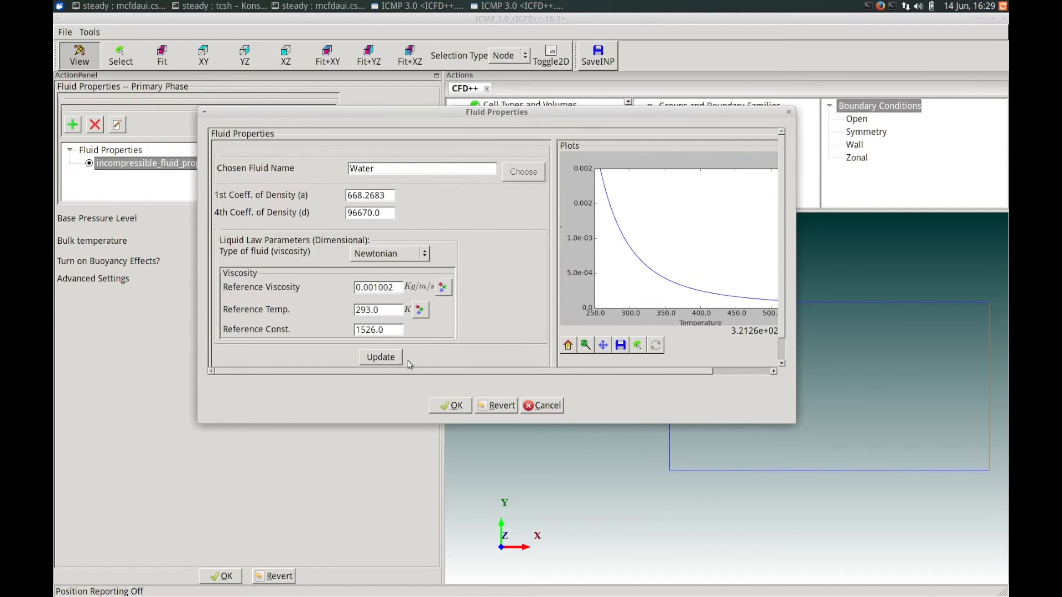
click(448, 403)
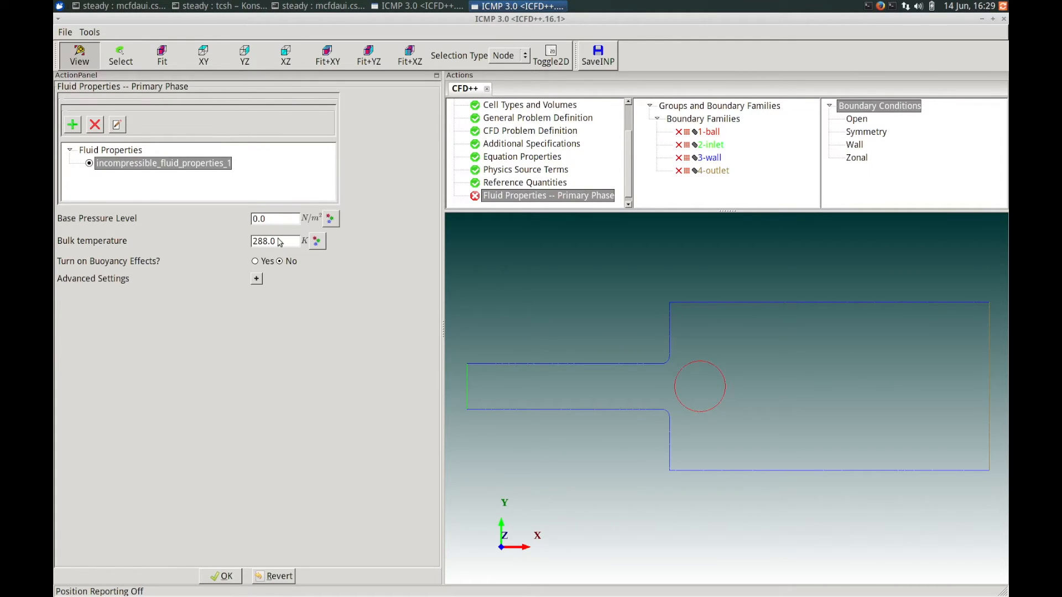
- Set the fluid's base pressure level to 2.5e7 N/m² and accept the primary-phase fluid properties
click(278, 220)
key(BackSpace)
key(BackSpace)
key(BackSpace)
text(2.5e7)
click(226, 576)
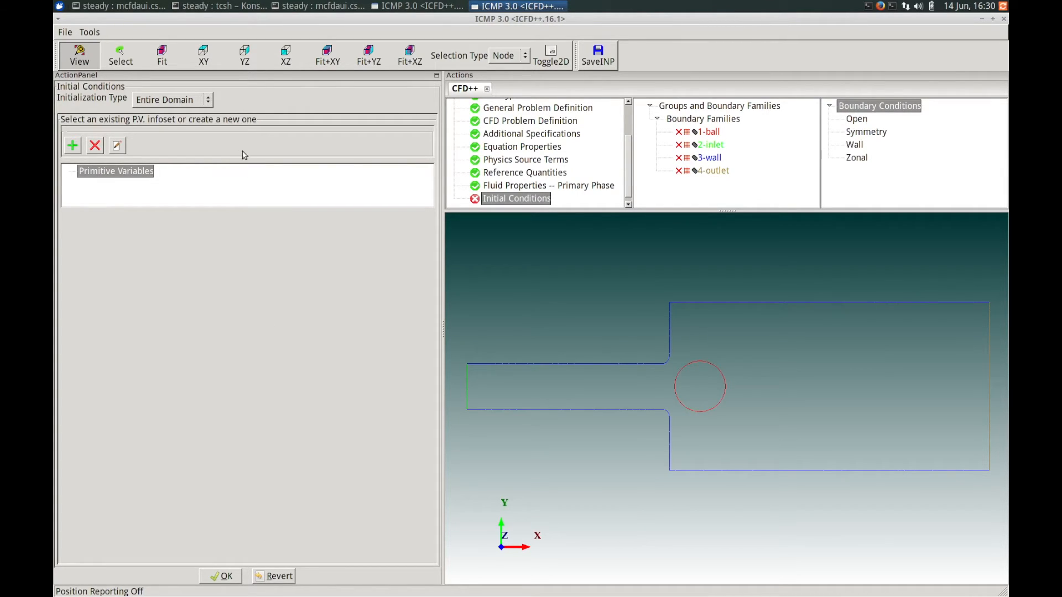
- Keep Entire Domain as the initialization type, then create and select a new primitive variables infoset
click(211, 102)
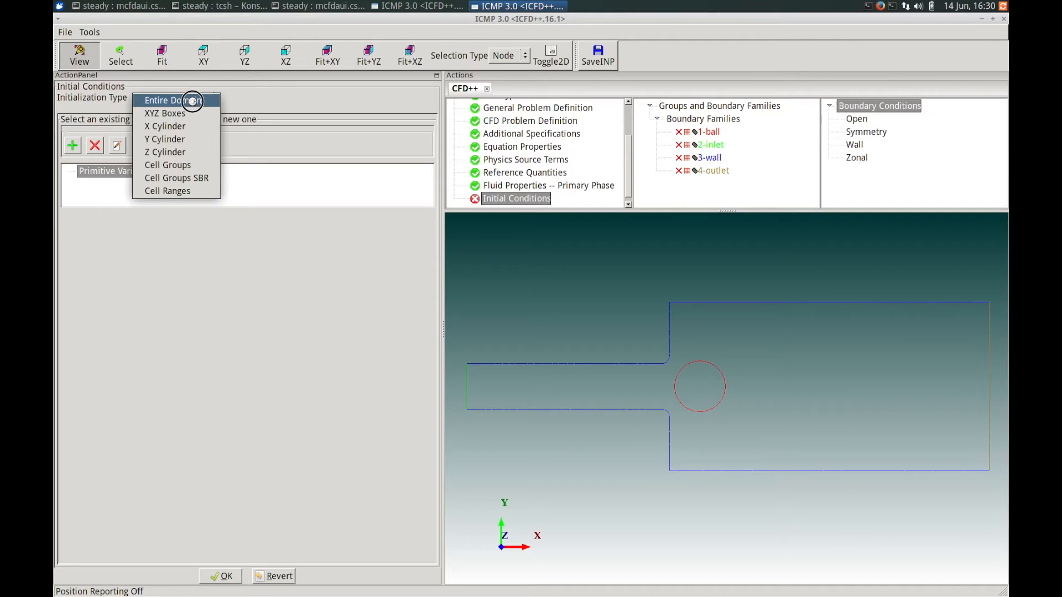
click(192, 100)
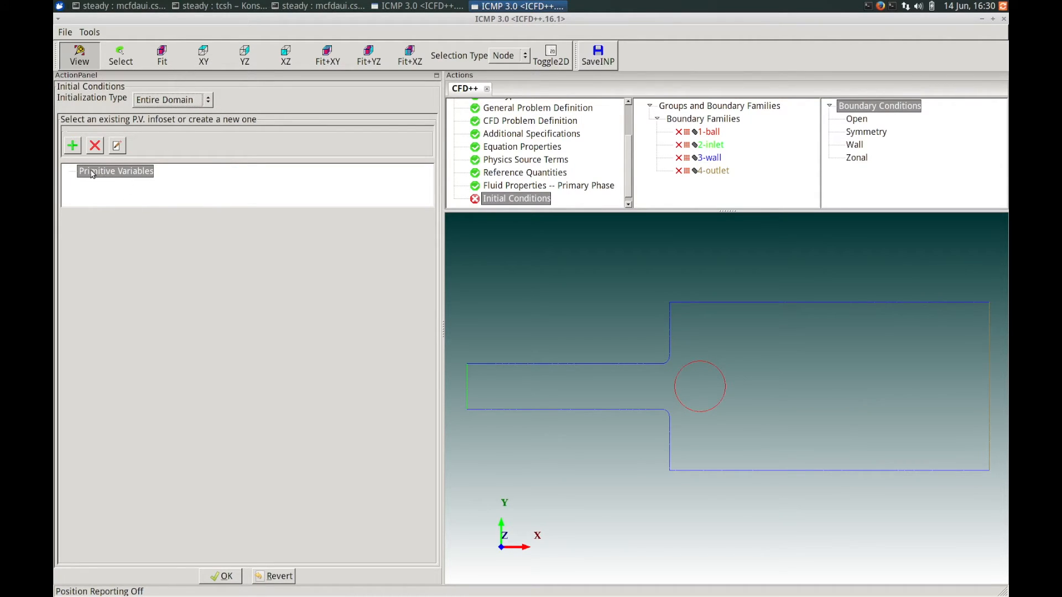
click(72, 146)
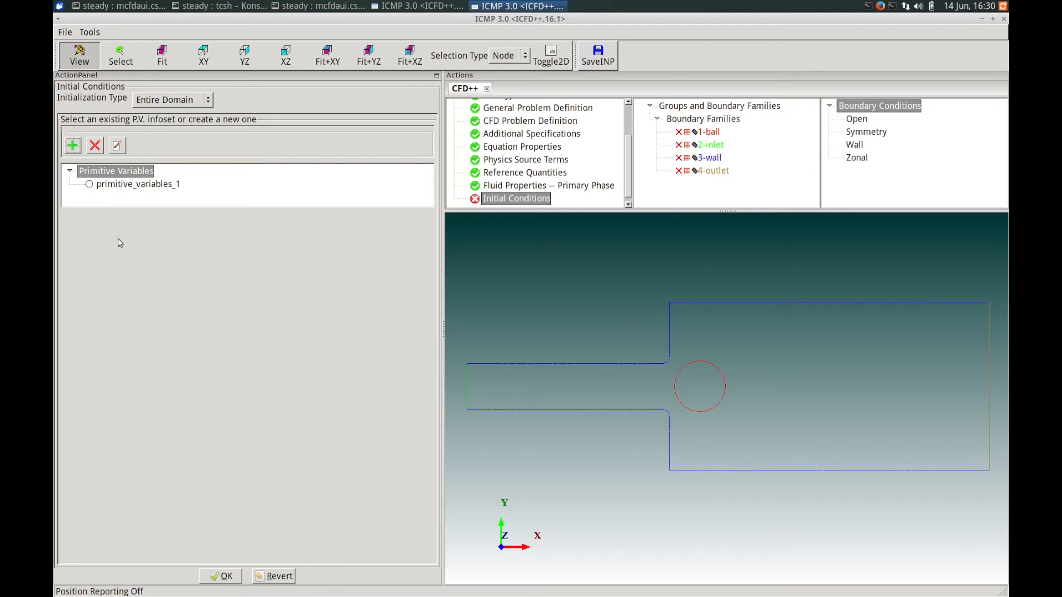
click(110, 187)
click(88, 183)
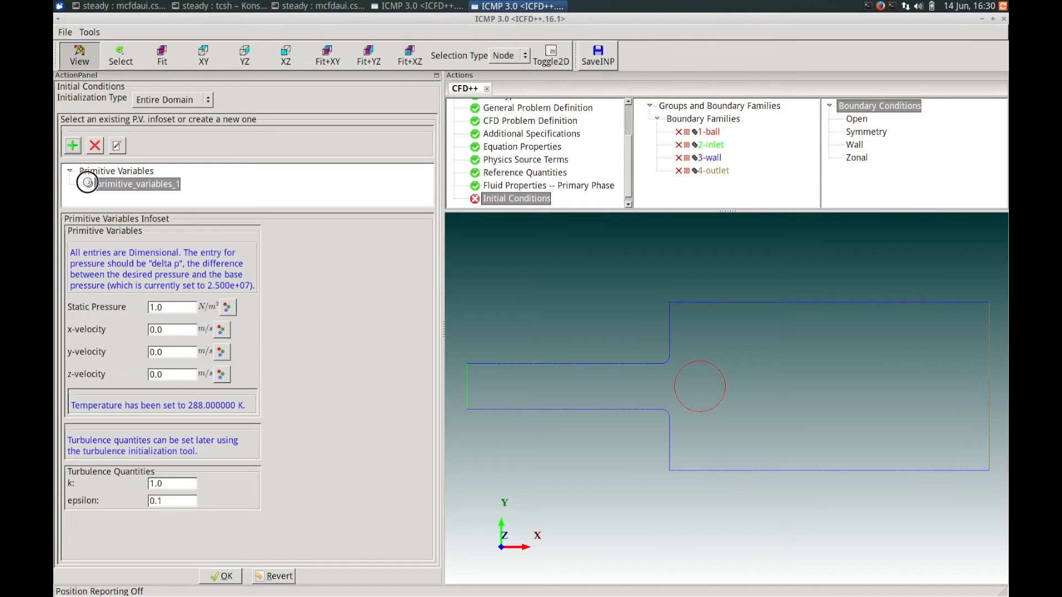
- Set the initial static pressure in the primitive variables infoset to 0.0 N/m² and accept the initial conditions
click(117, 145)
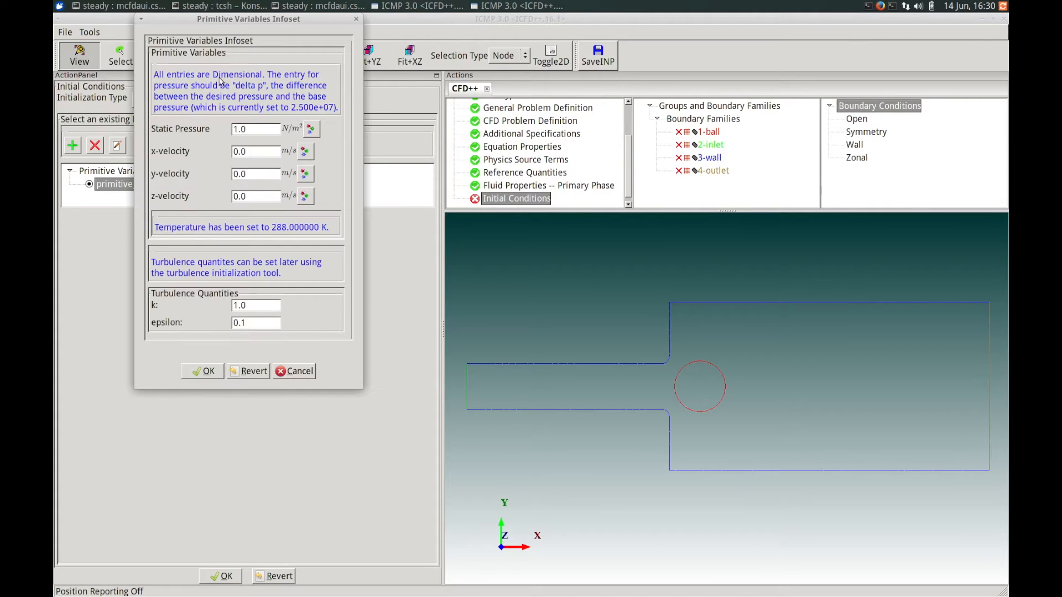
drag(241, 25, 324, 153)
double_click(344, 248)
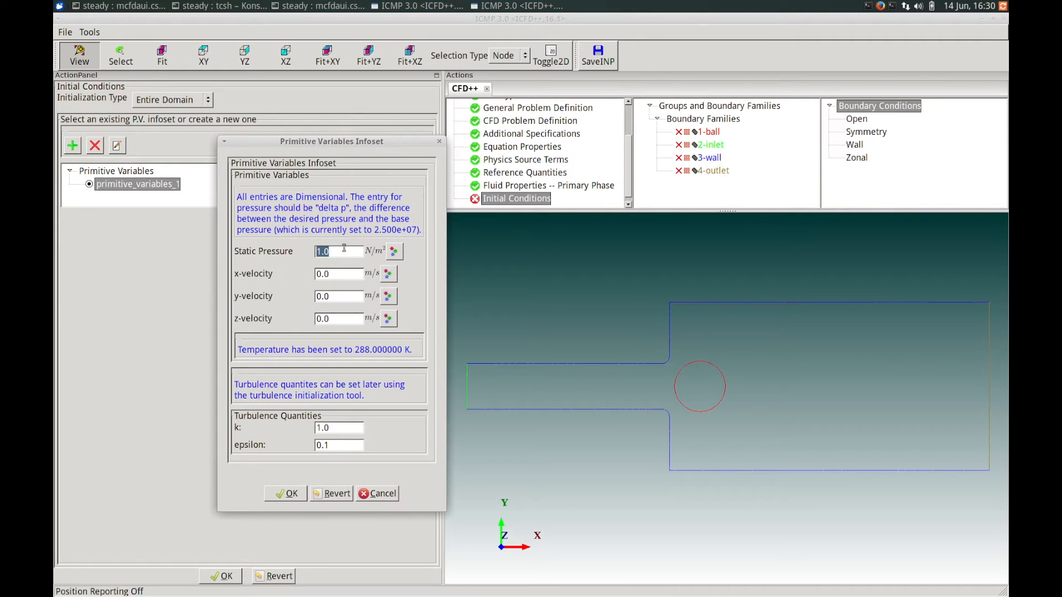
key(BackSpace)
text(0.0)
click(296, 497)
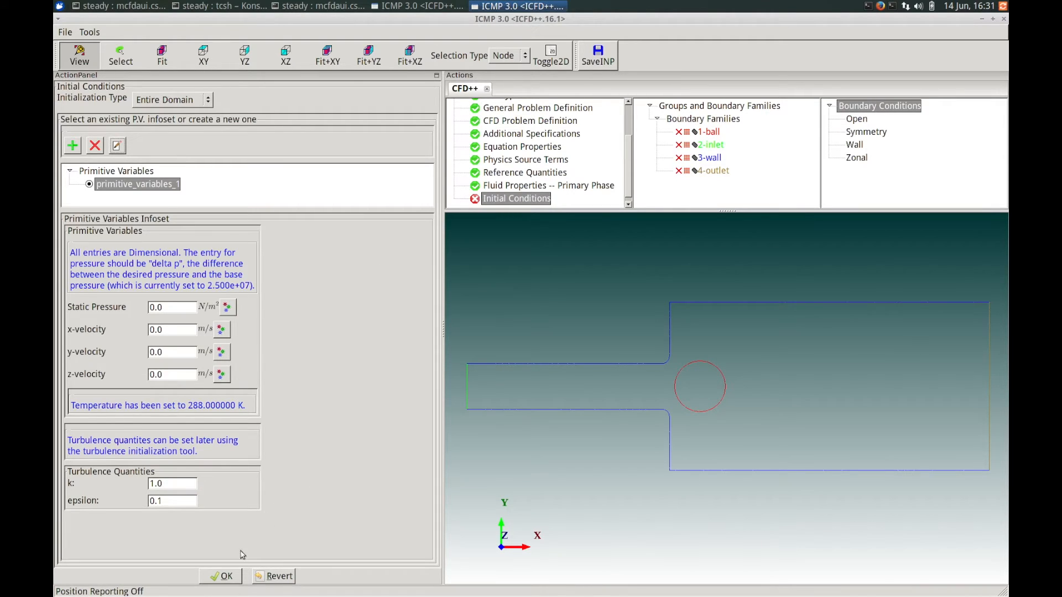
click(223, 577)
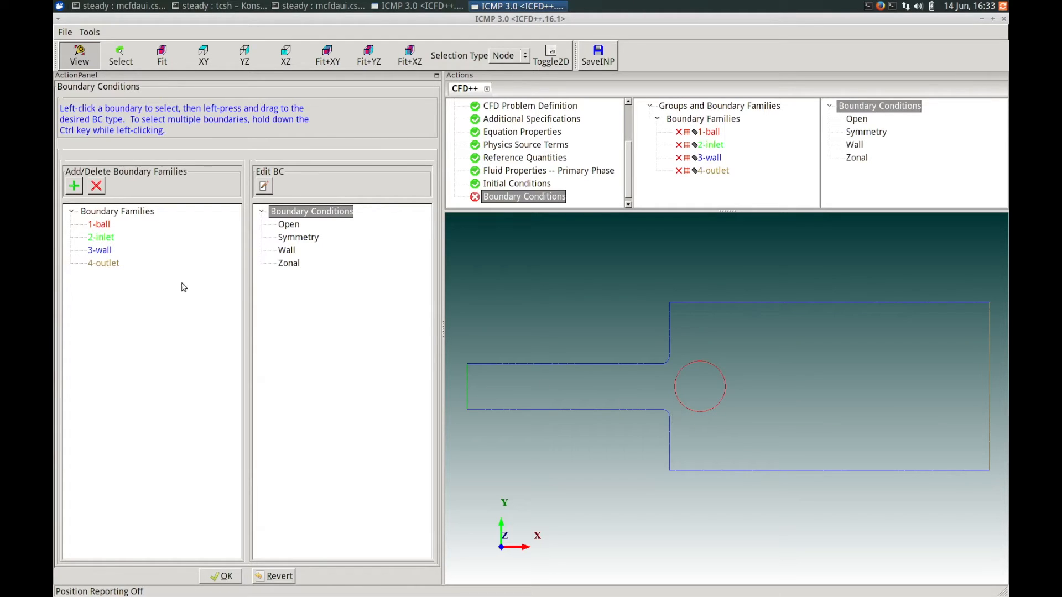
- Assign the 1-ball boundary family a viscous Wall condition with Wall Function as the wall integration
click(103, 226)
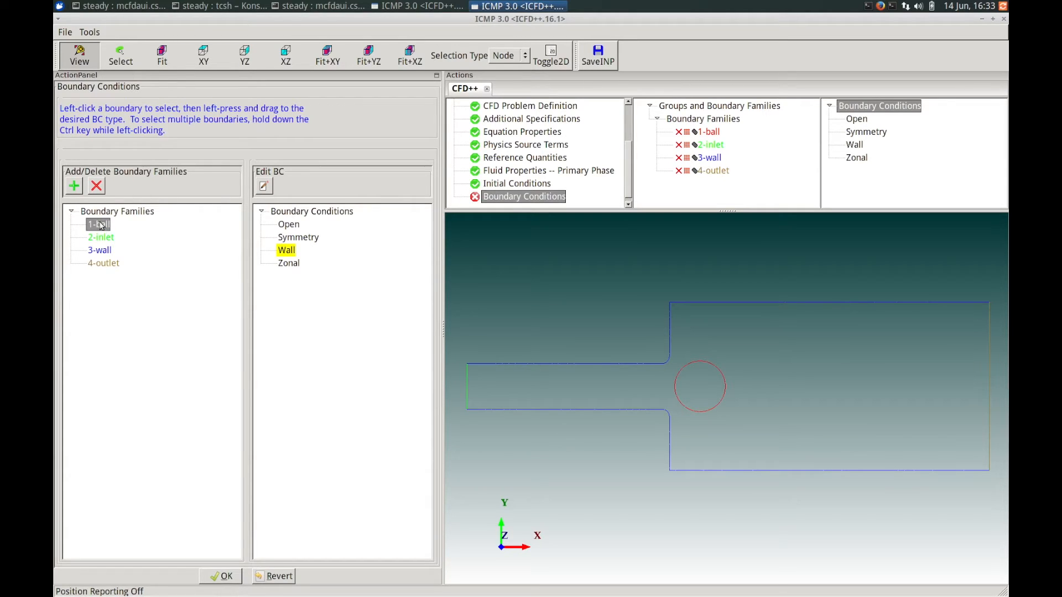
drag(102, 228, 289, 253)
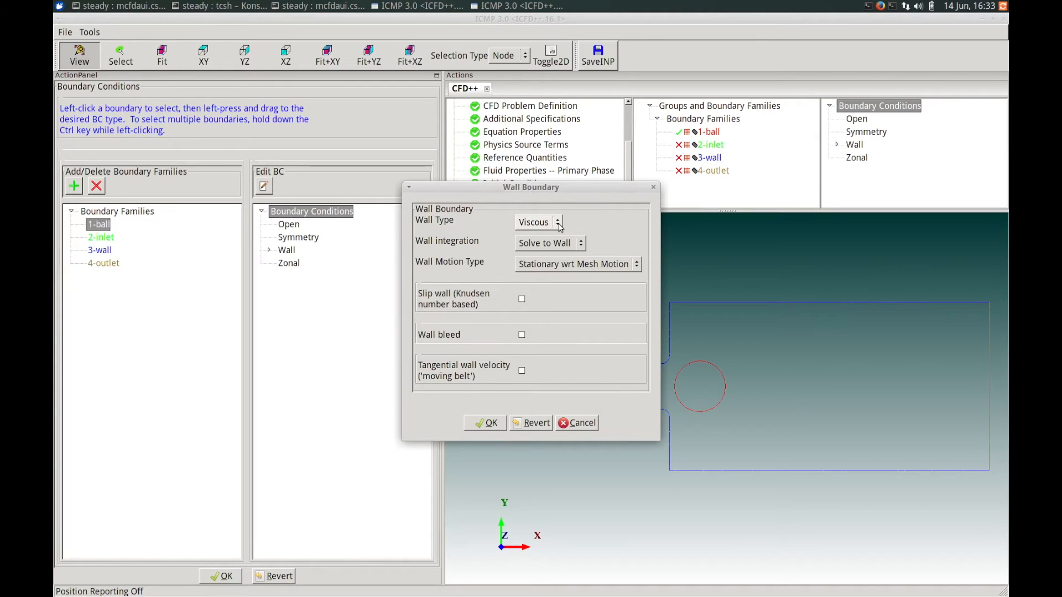
click(582, 243)
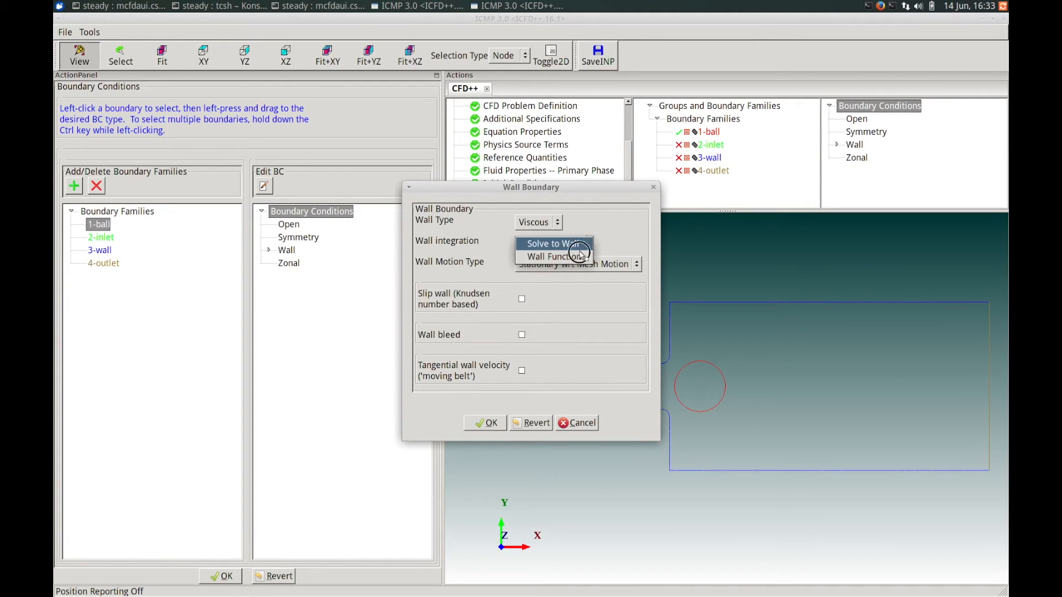
click(579, 257)
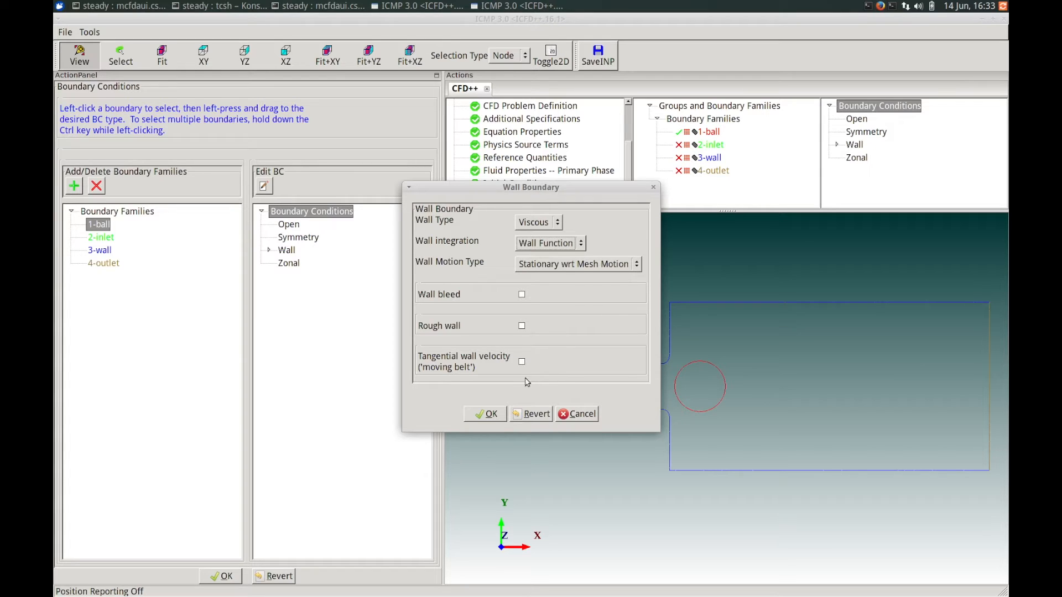
click(487, 413)
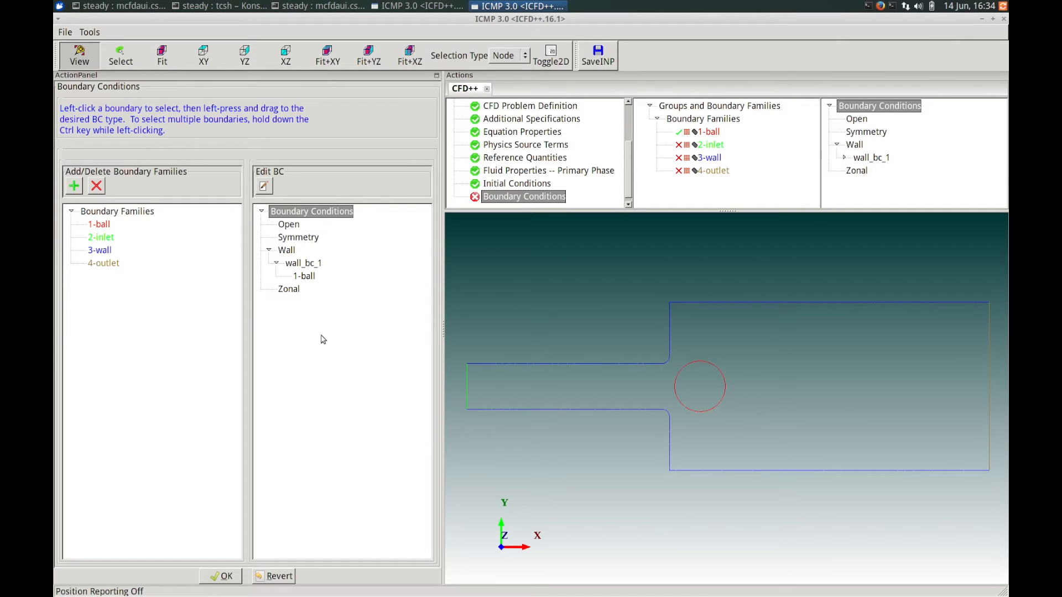
- Assign 2-inlet an Open condition, Inflow Only, using Pressure and Temperature with Stagnation Pressure and Temperature as the applied condition type
mouse_move(317, 267)
click(108, 239)
drag(104, 238, 287, 227)
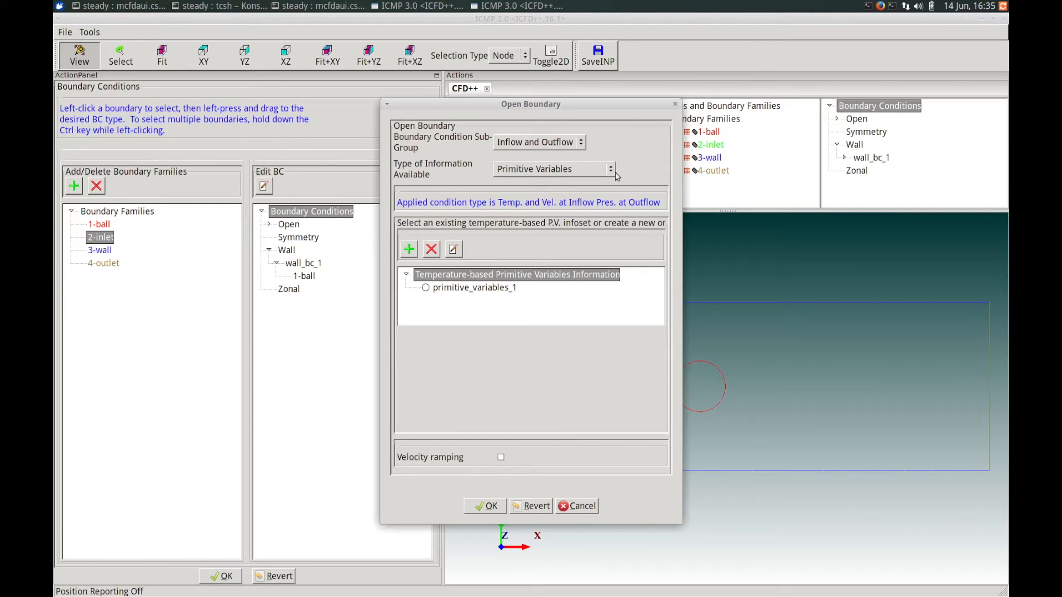
click(581, 143)
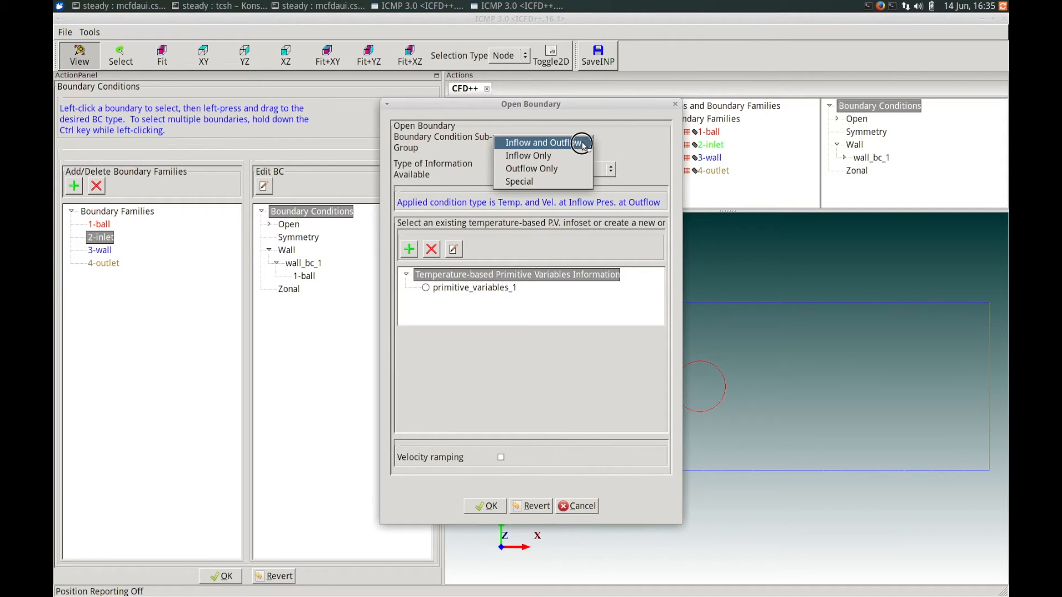
click(547, 156)
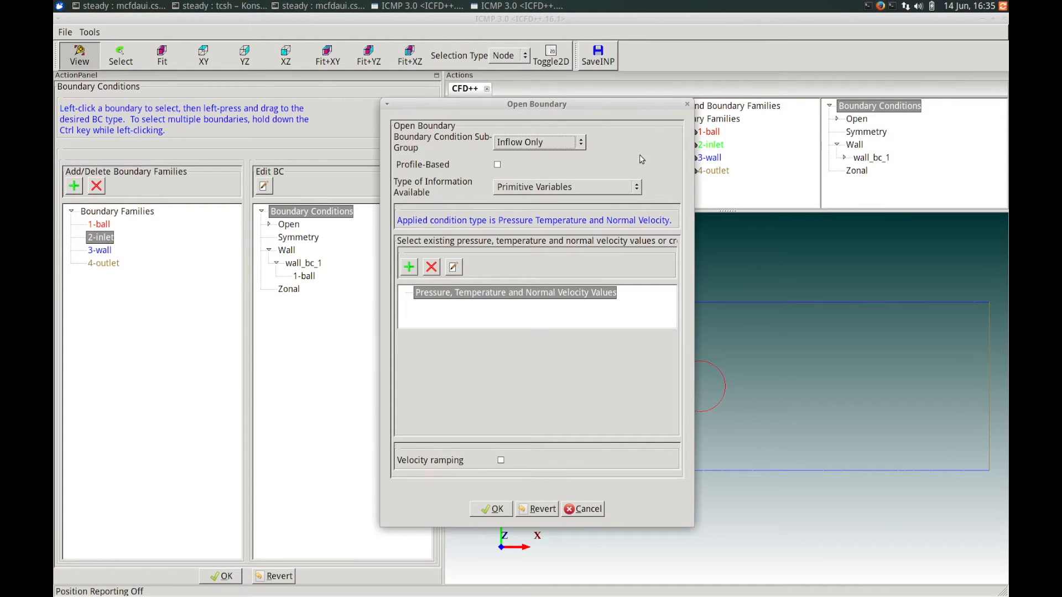
click(636, 188)
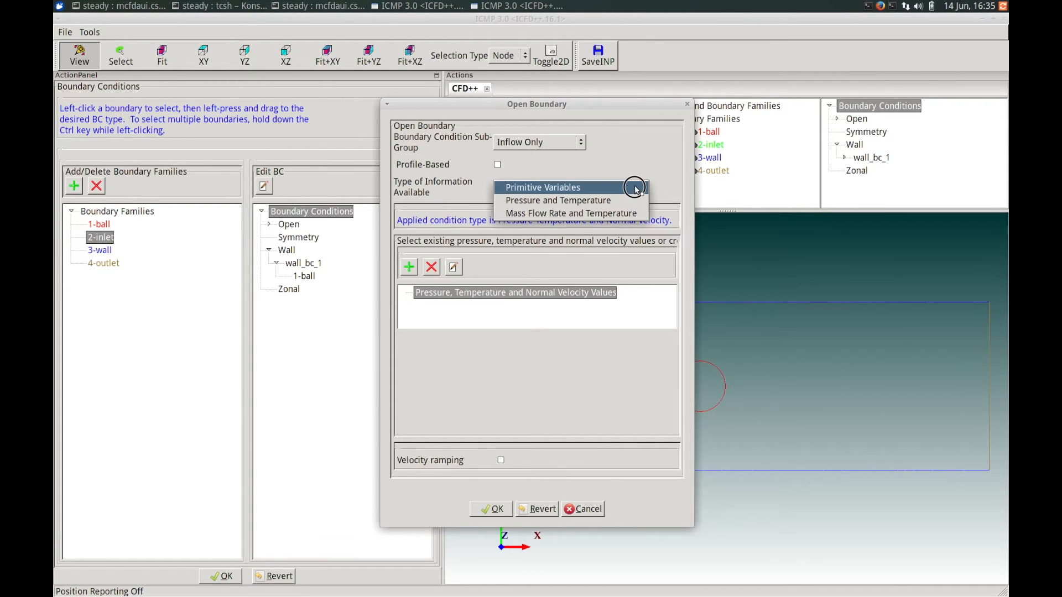
click(598, 201)
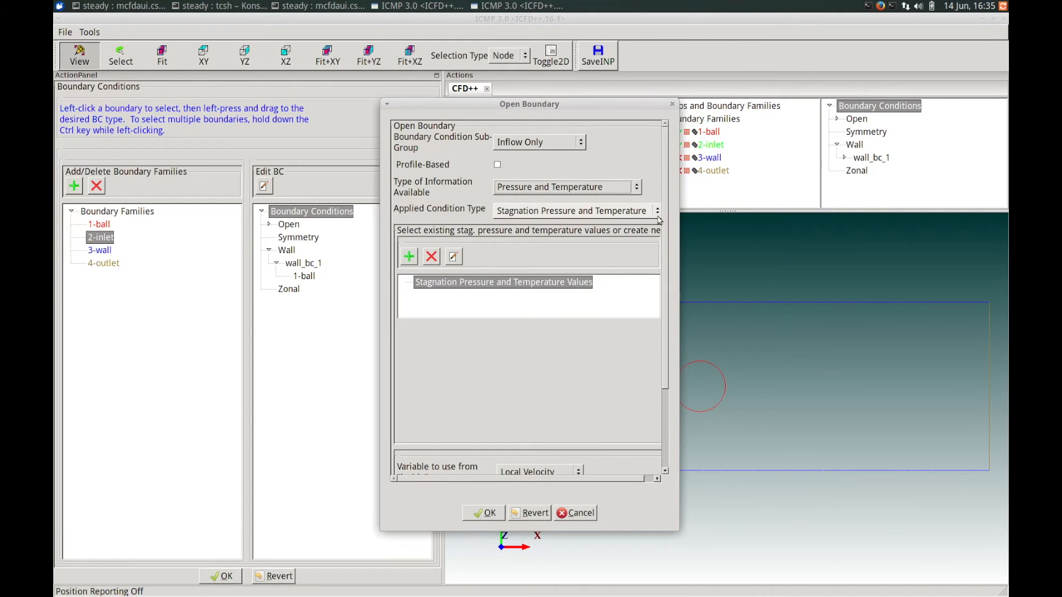
click(658, 217)
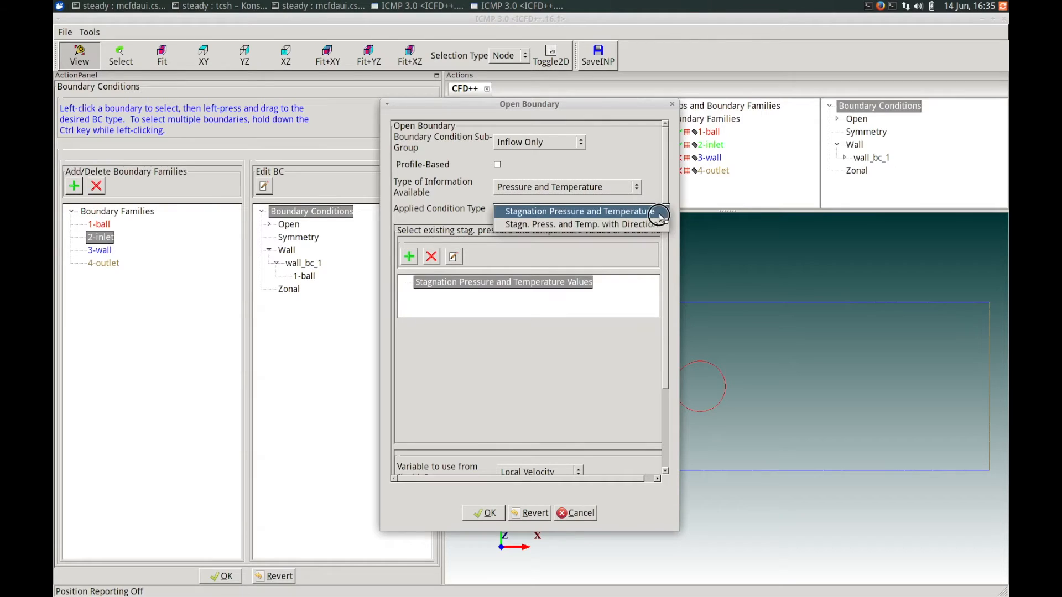
click(657, 216)
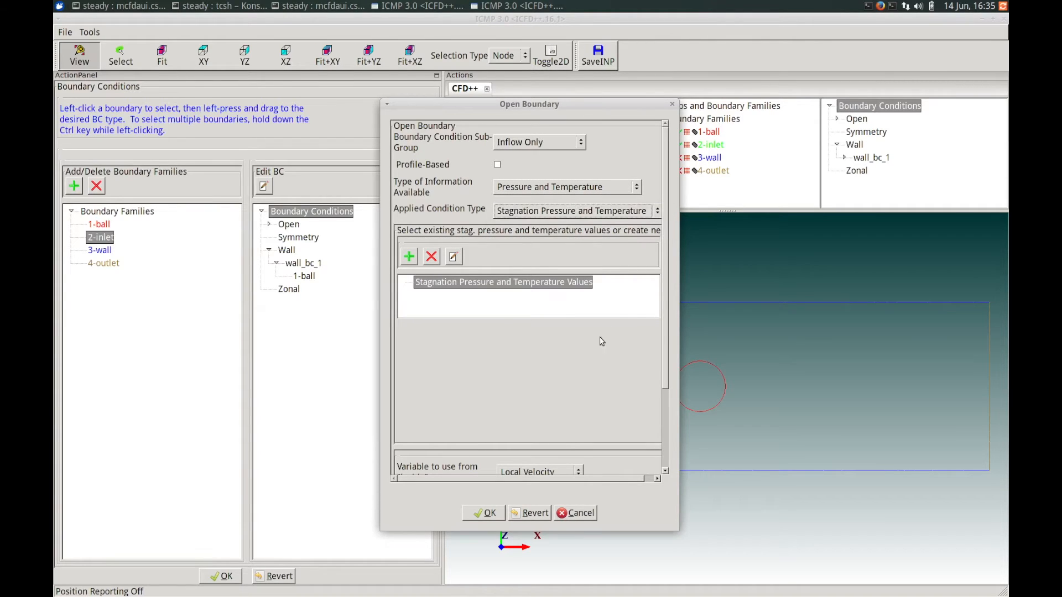
- Create a stagnation value set for the inlet with a stagnation pressure of 2e7 N/m² and accept the open boundary
click(408, 256)
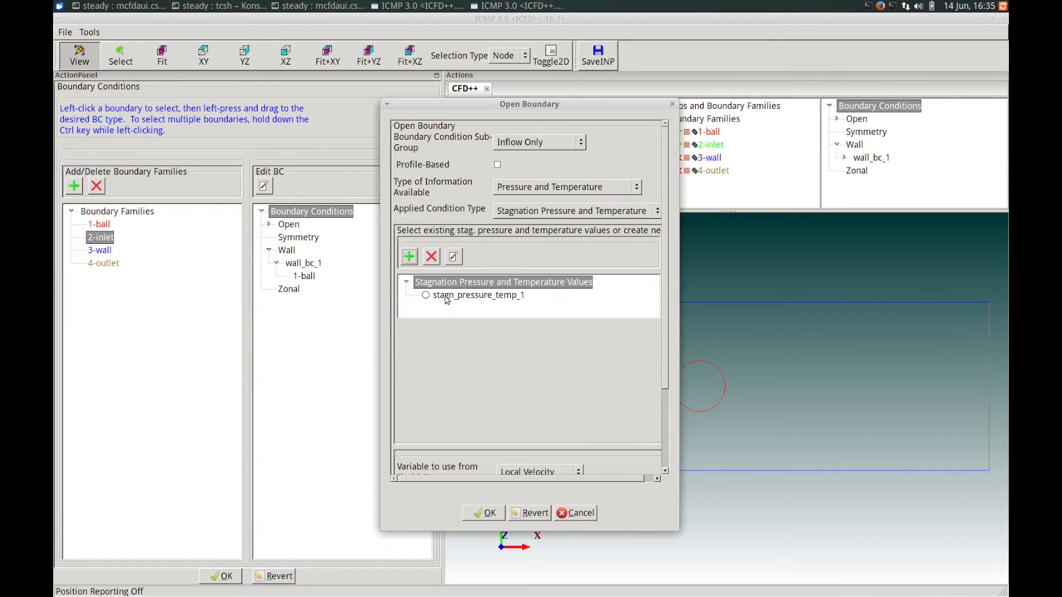
click(447, 296)
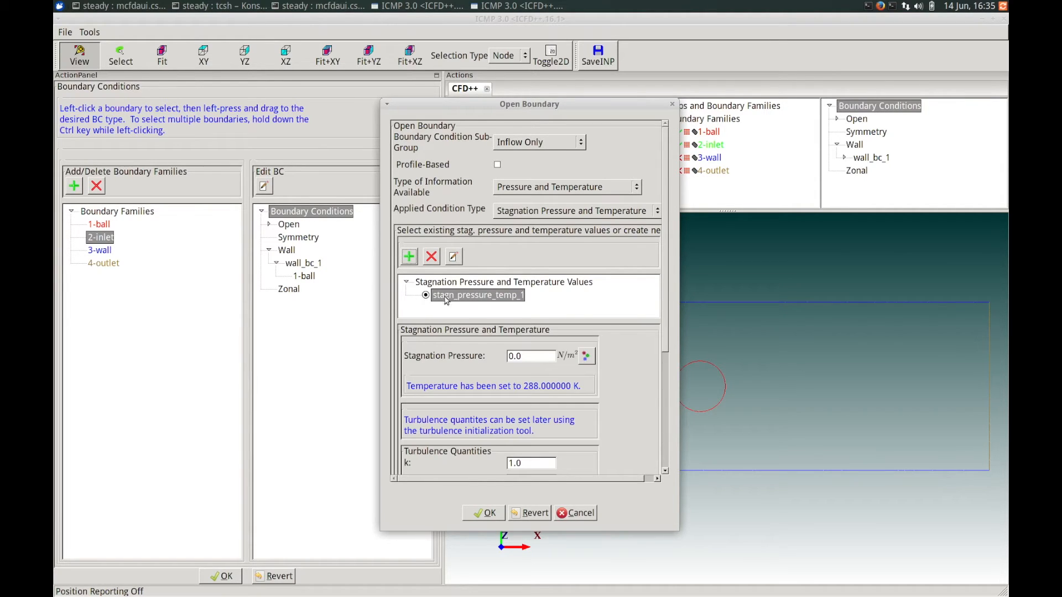
click(453, 256)
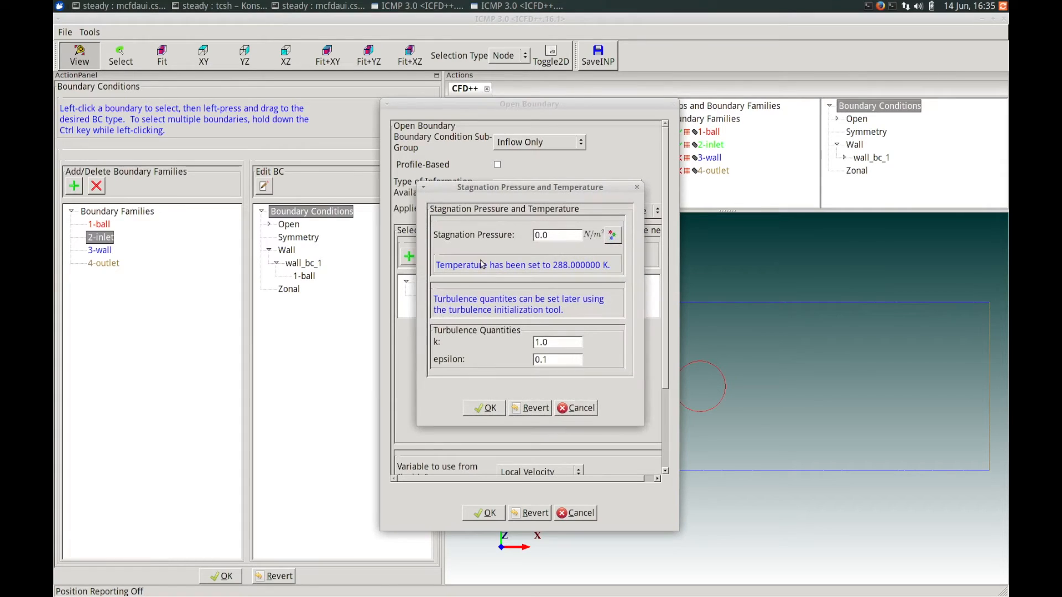
click(550, 234)
key(BackSpace)
key(BackSpace)
key(BackSpace)
text(2)
click(491, 409)
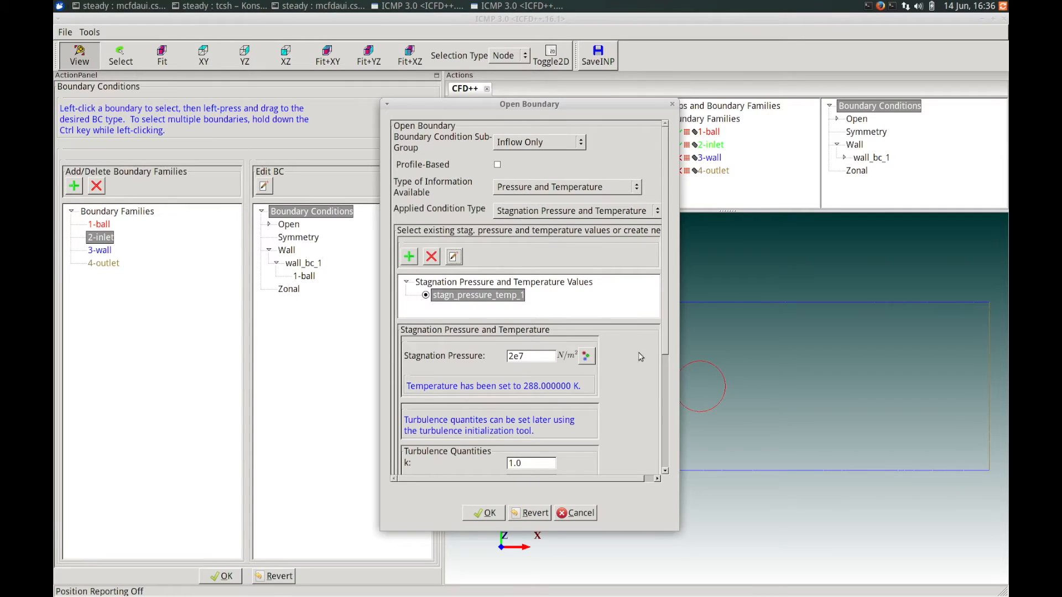
drag(664, 325, 677, 451)
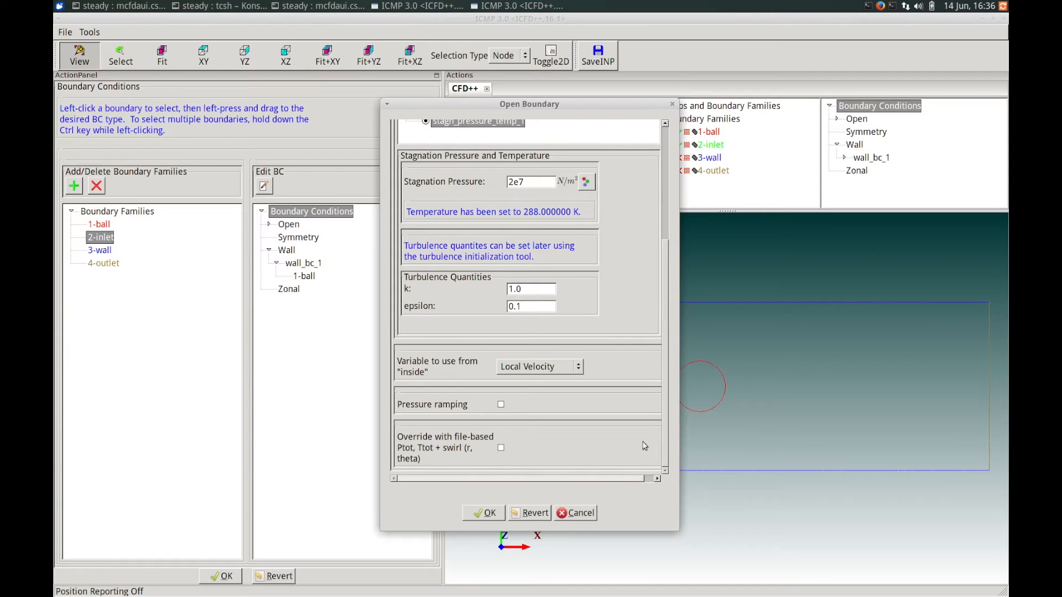
click(478, 513)
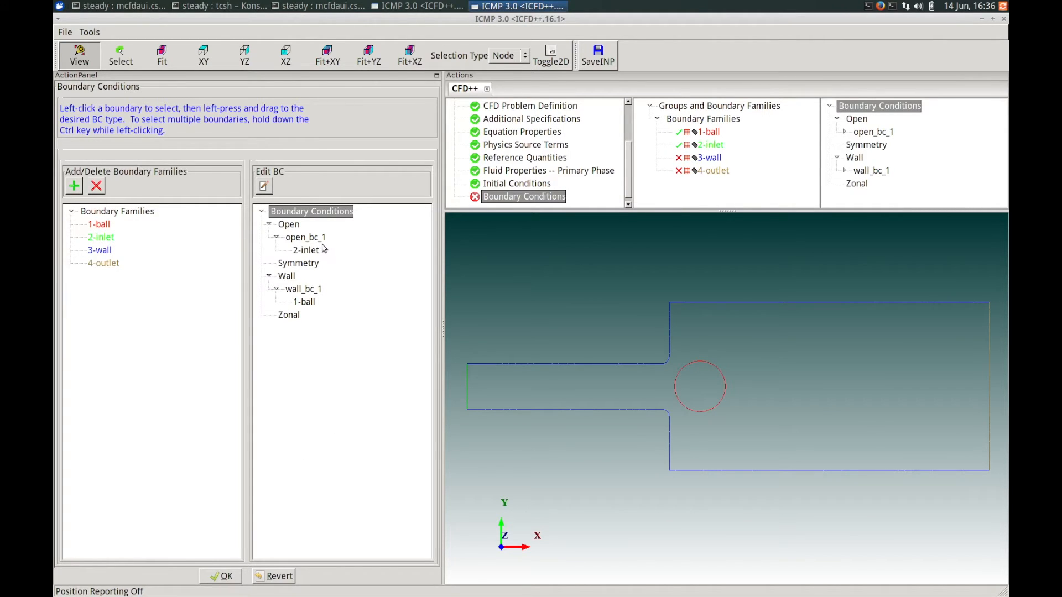
- Assign the 3-wall boundary family to the existing wall condition used by 1-ball
mouse_move(321, 242)
click(105, 251)
drag(108, 255, 303, 289)
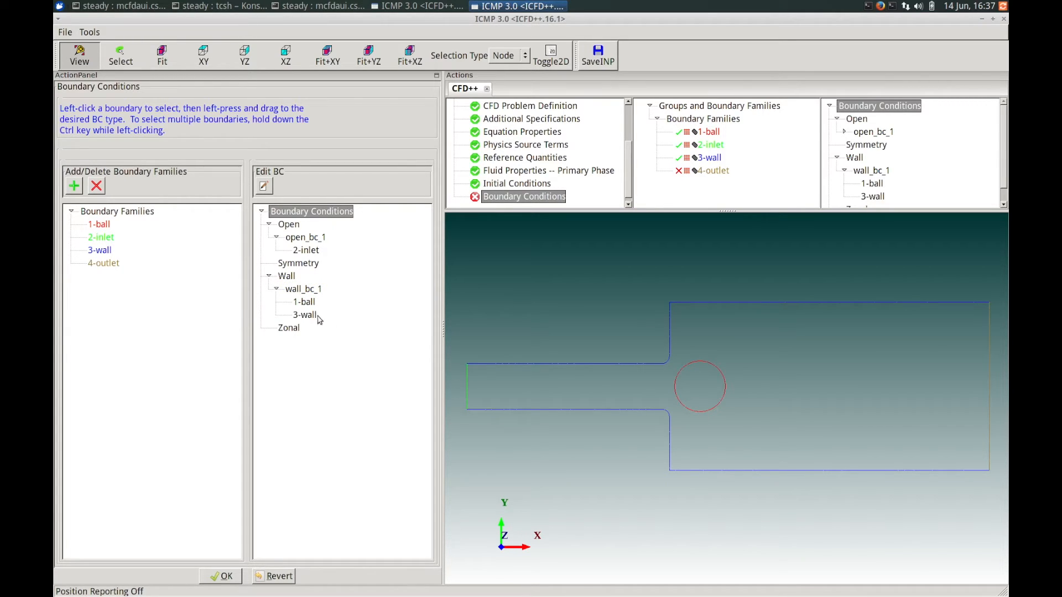
- Assign 4-outlet a new Open condition, Inflow and Outflow, based on Pressure and Temperature with Additional Information set to None
mouse_move(311, 294)
click(104, 269)
click(100, 265)
click(107, 266)
drag(113, 268, 291, 226)
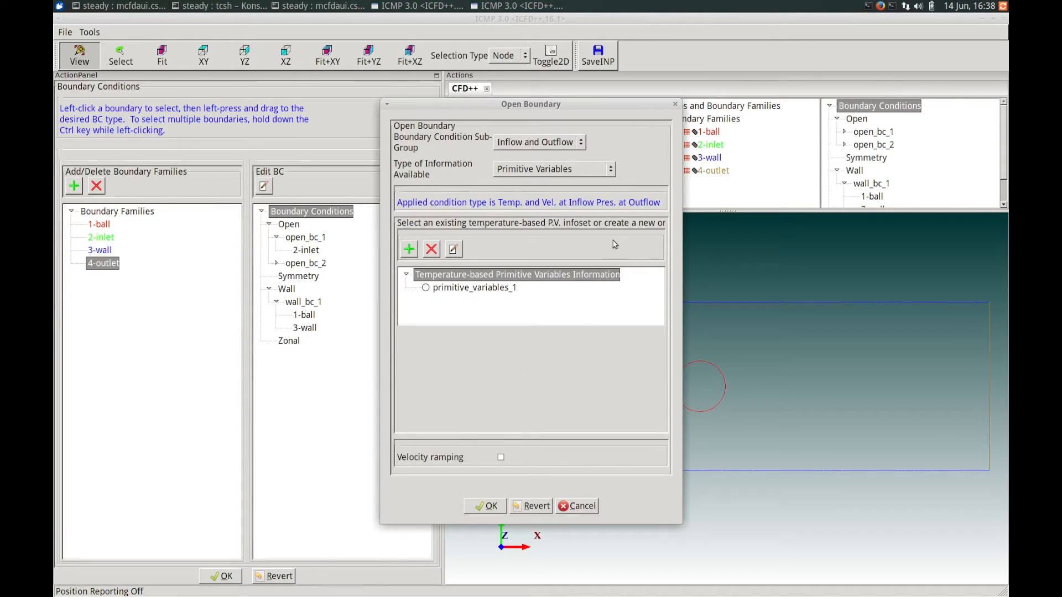
click(582, 145)
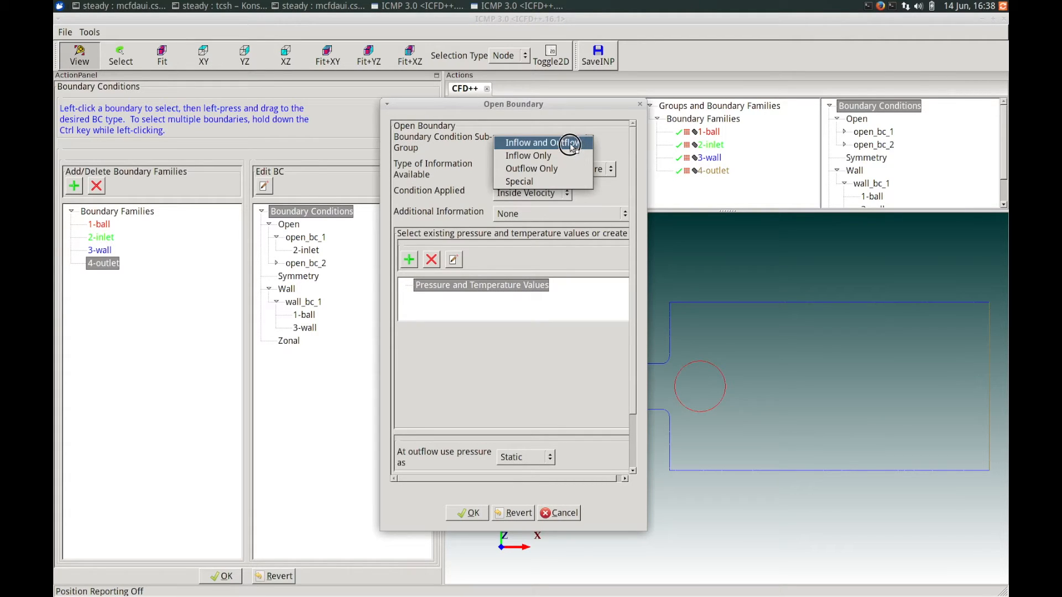
click(570, 146)
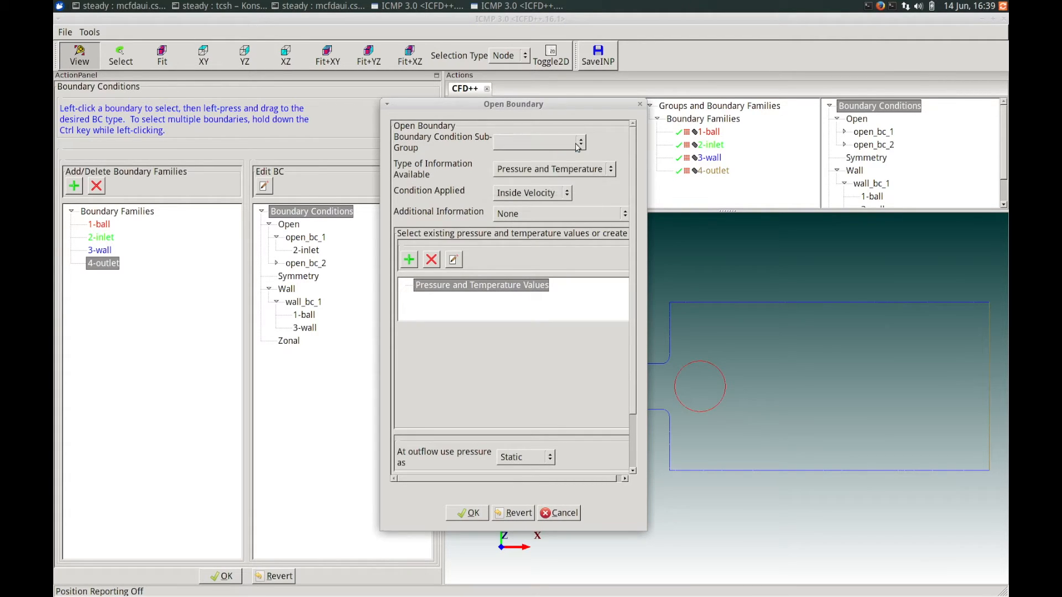
click(612, 172)
click(582, 171)
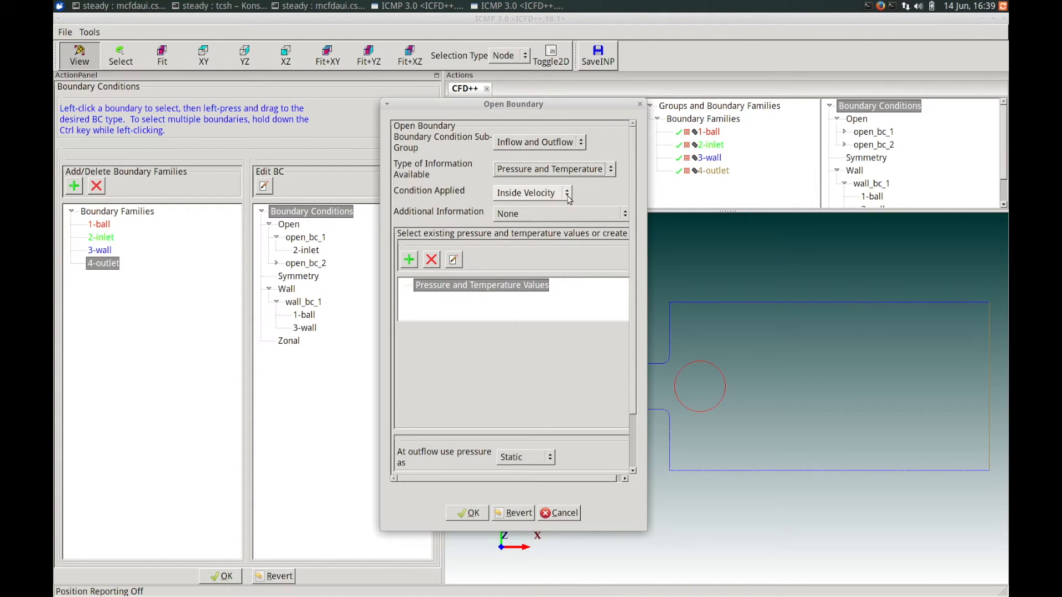
click(626, 215)
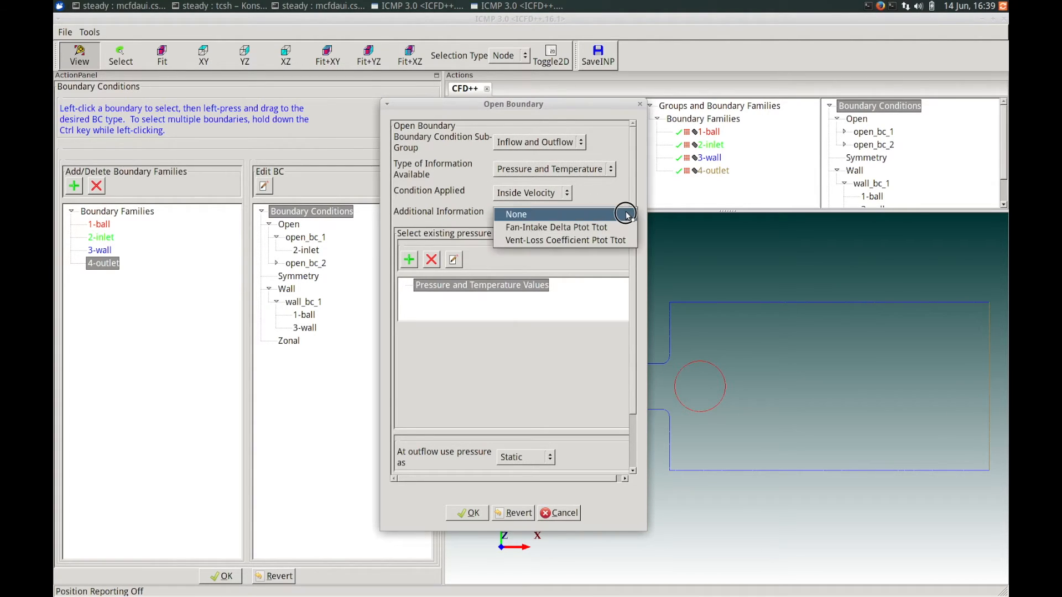
click(623, 212)
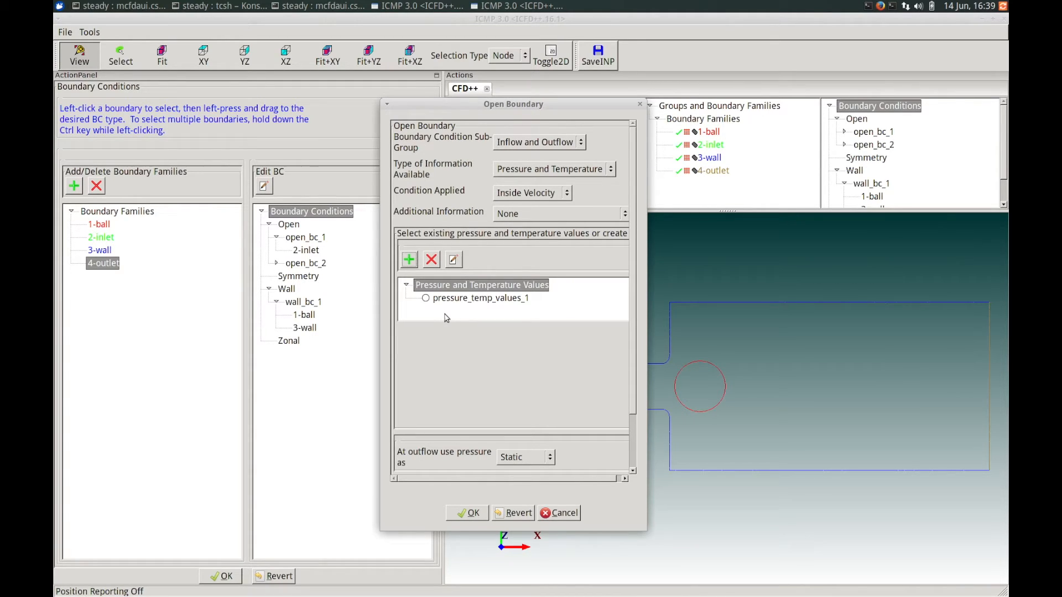
- Assign the existing pressure_temp_values_1 set to the 4-outlet open boundary, and accept the boundary conditions
click(449, 298)
click(425, 298)
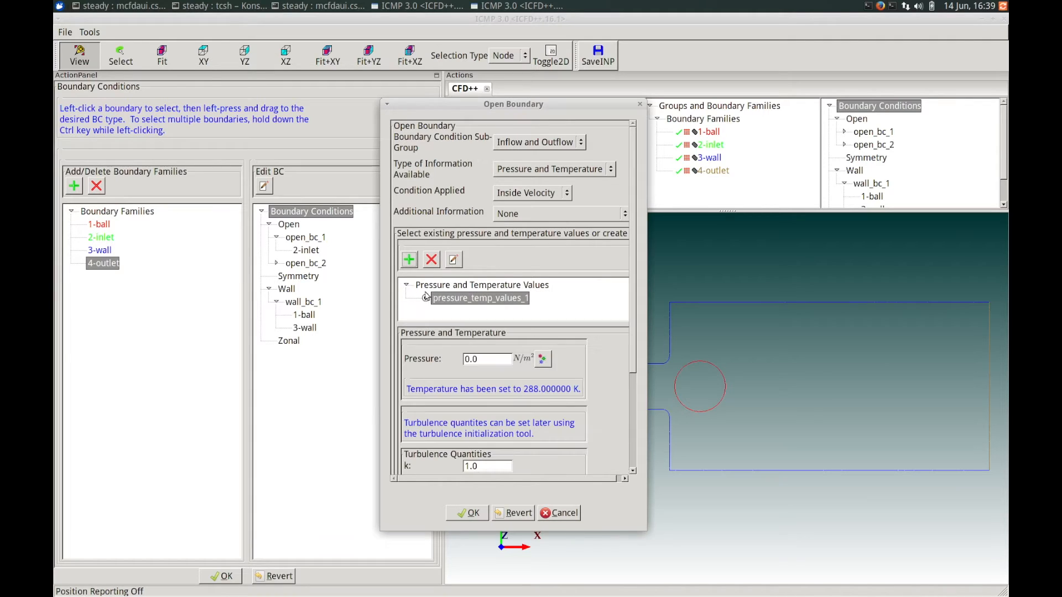
click(453, 260)
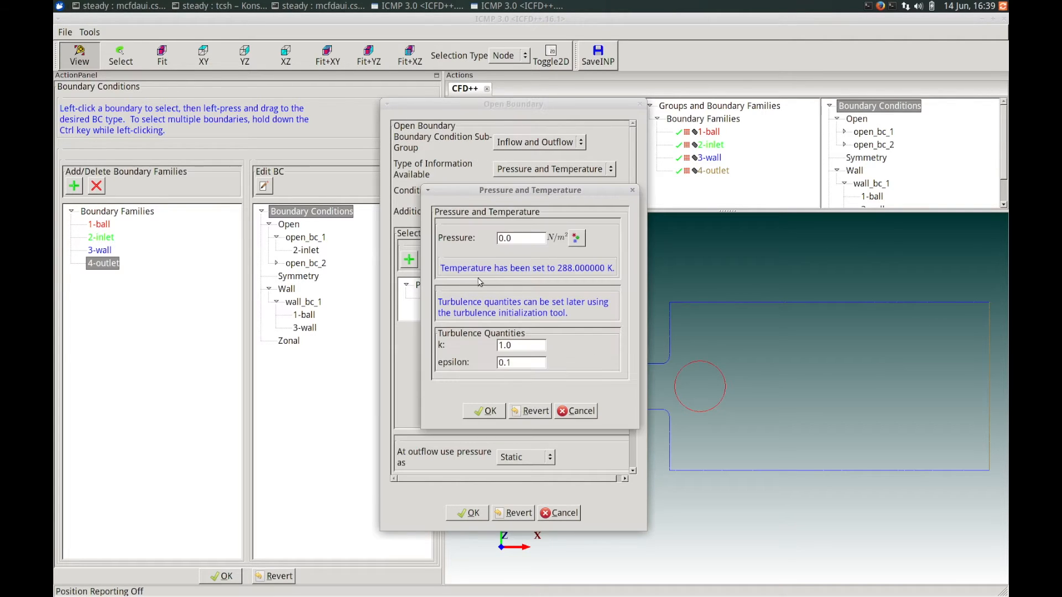
drag(504, 190, 562, 223)
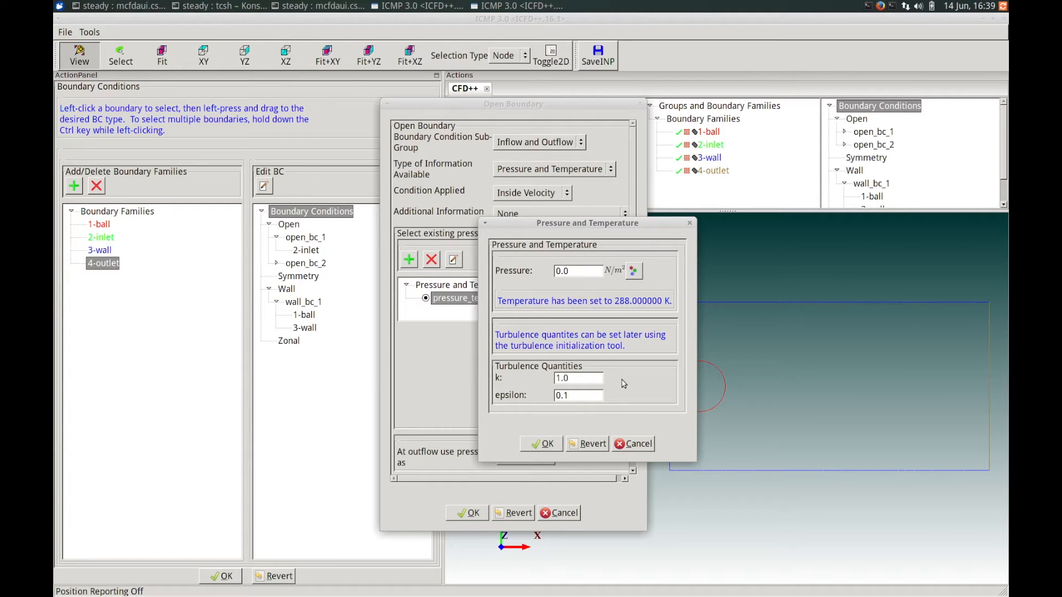
click(544, 444)
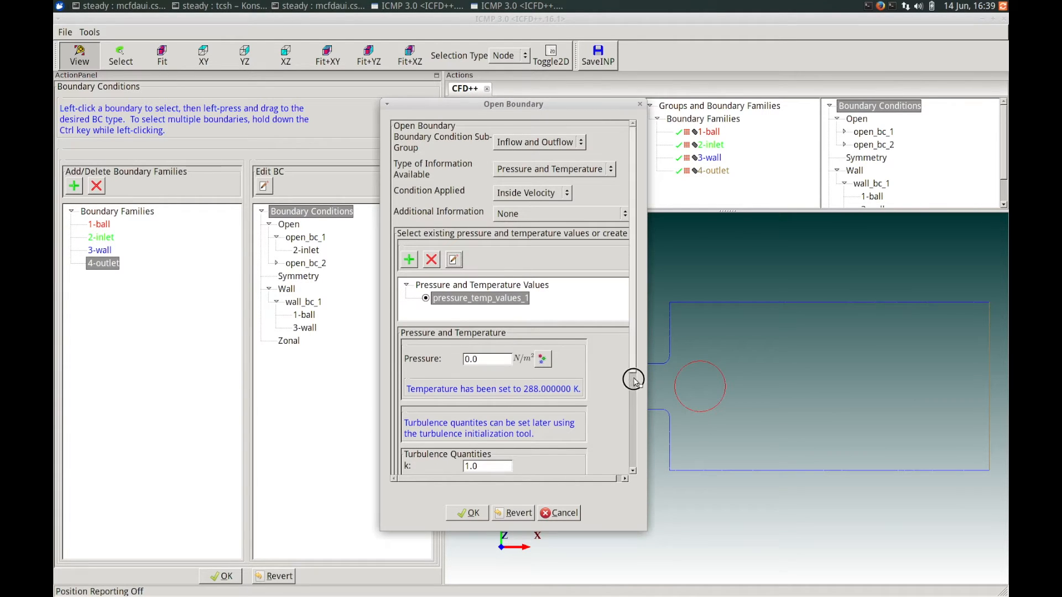
drag(633, 381, 639, 482)
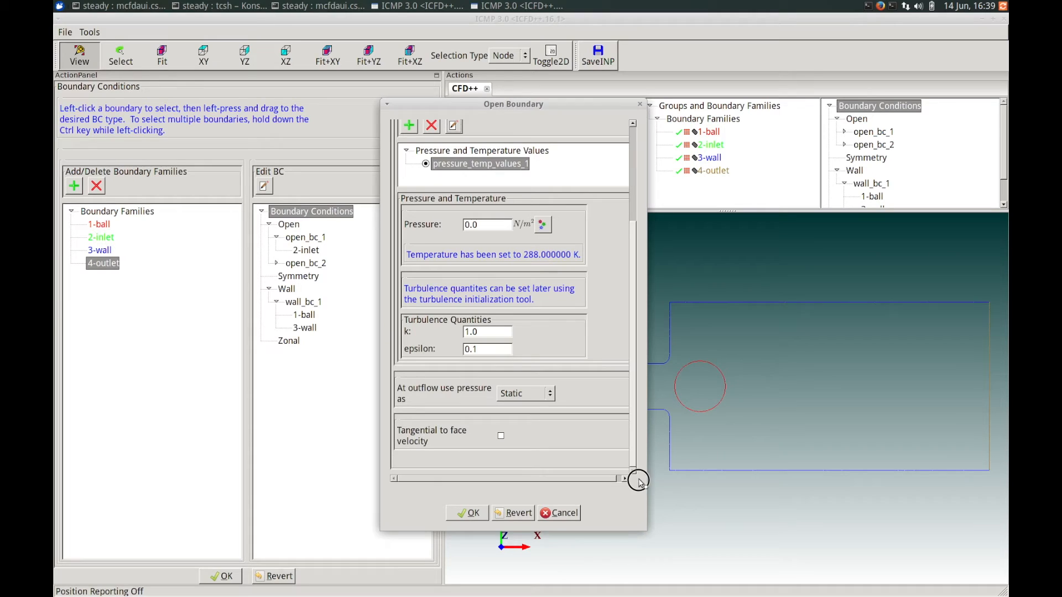
click(467, 512)
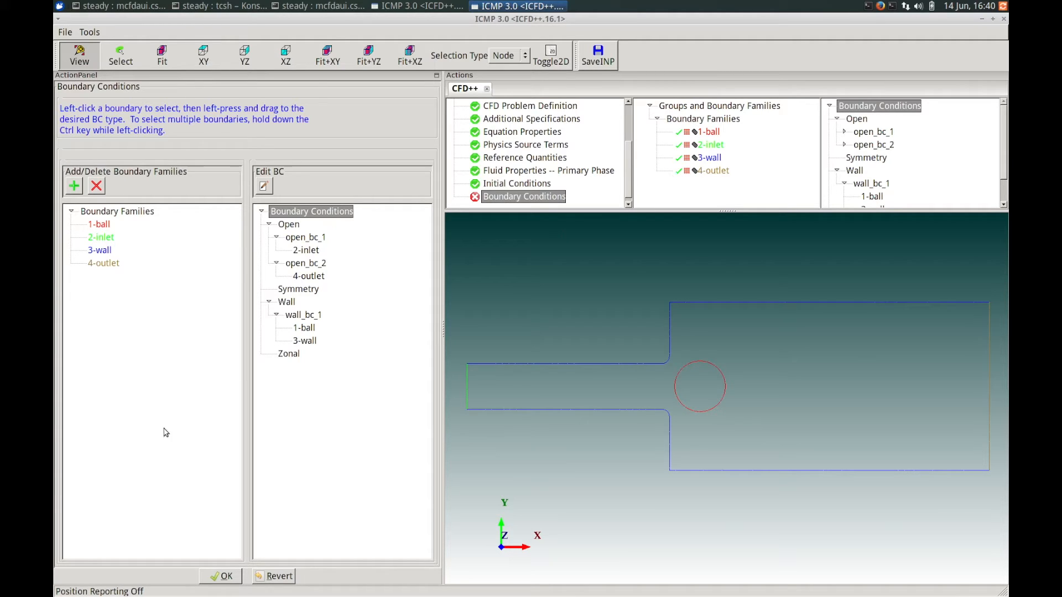
click(212, 576)
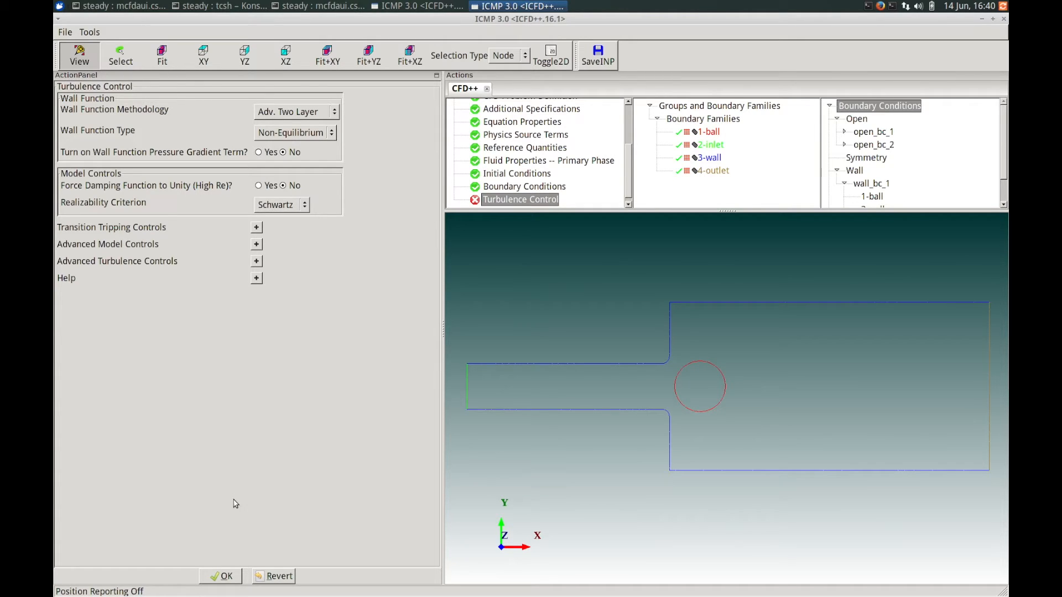
- Accept the default turbulence controls and open the turbulence calculator for the primitive_variables_1 information set
click(228, 576)
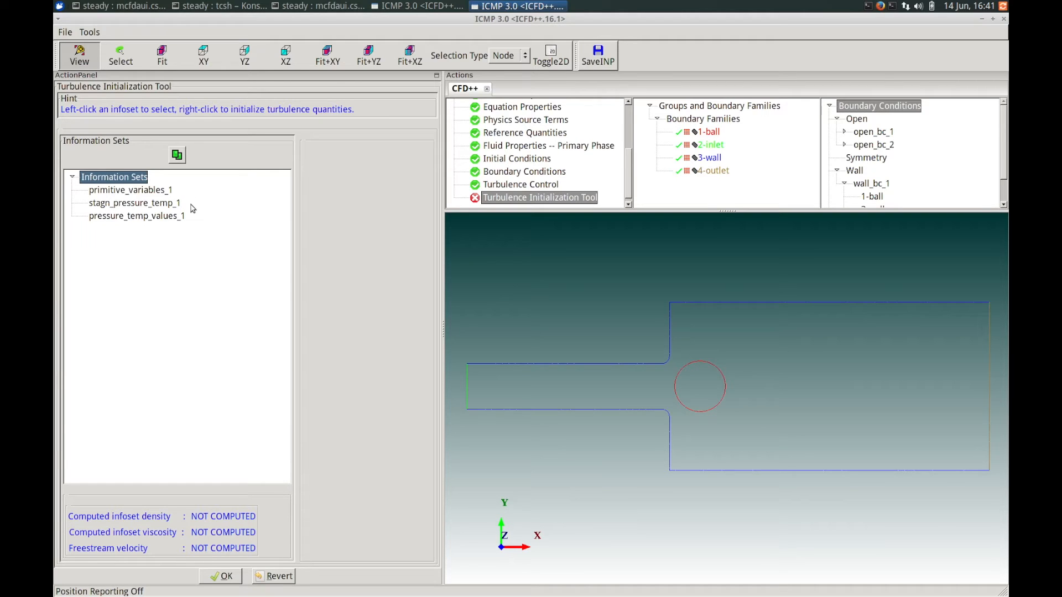
click(154, 195)
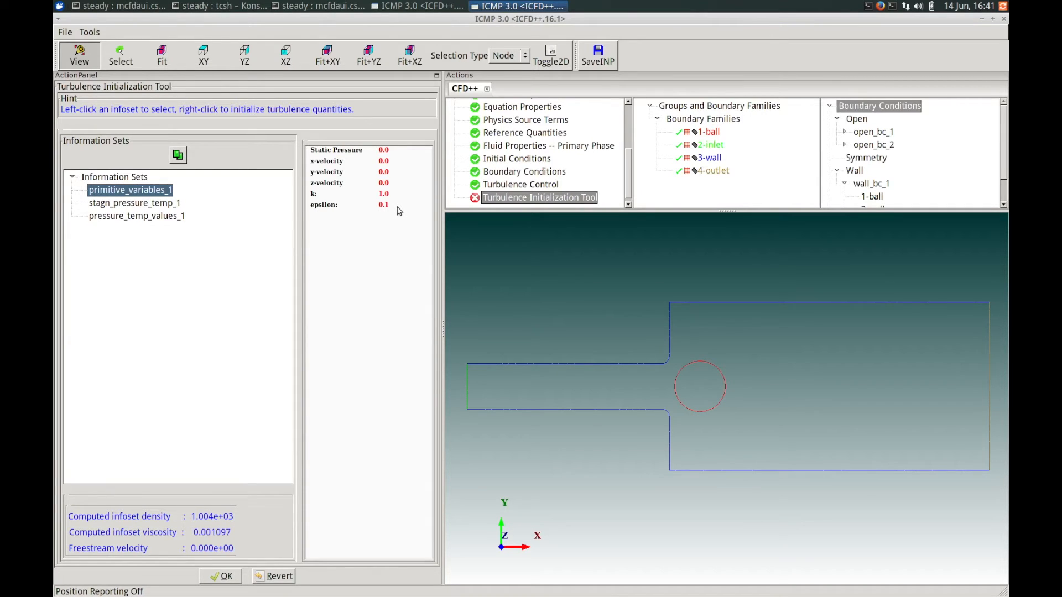
right_click(139, 194)
drag(475, 186, 497, 202)
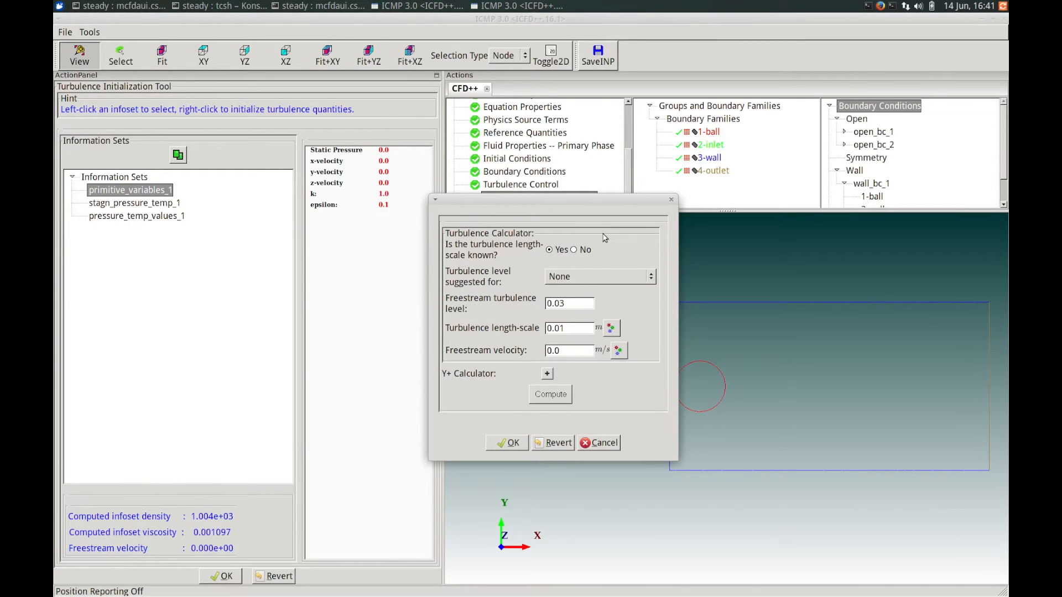
- Compute and apply the turbulence quantities for a length-scale of 2e-4 m and a freestream velocity of 200 m/s
click(574, 329)
double_click(574, 329)
text(2e04)
key(BackSpace)
key(BackSpace)
text(-4)
double_click(552, 351)
text(200)
click(550, 395)
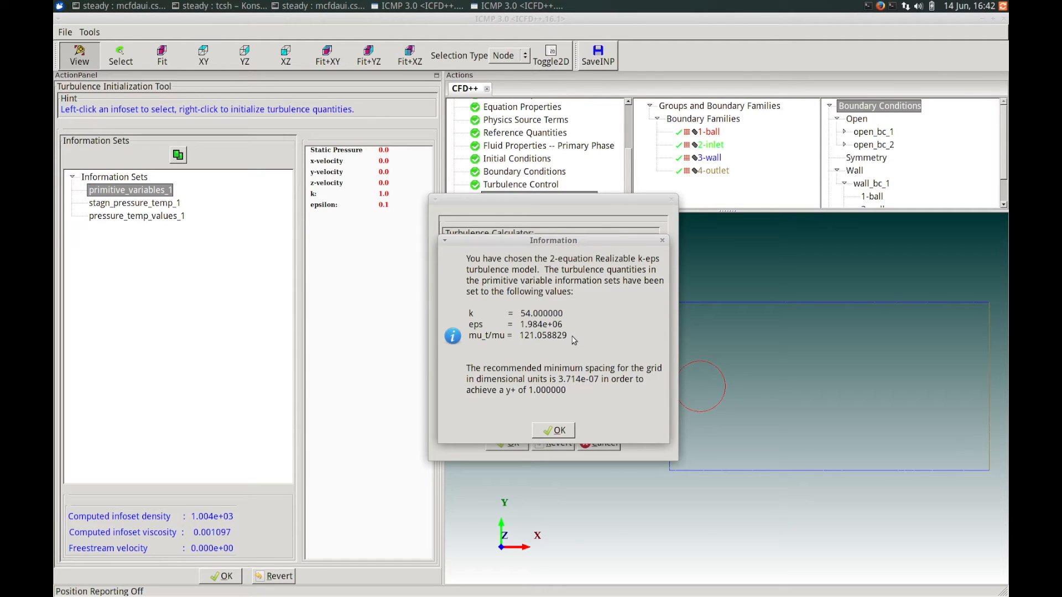
click(550, 431)
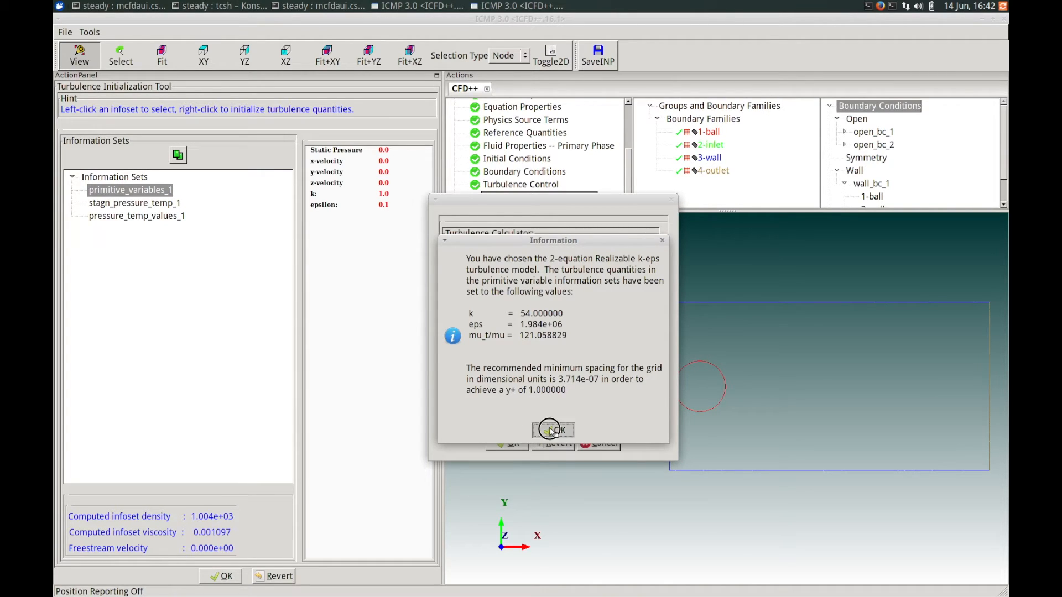
click(515, 445)
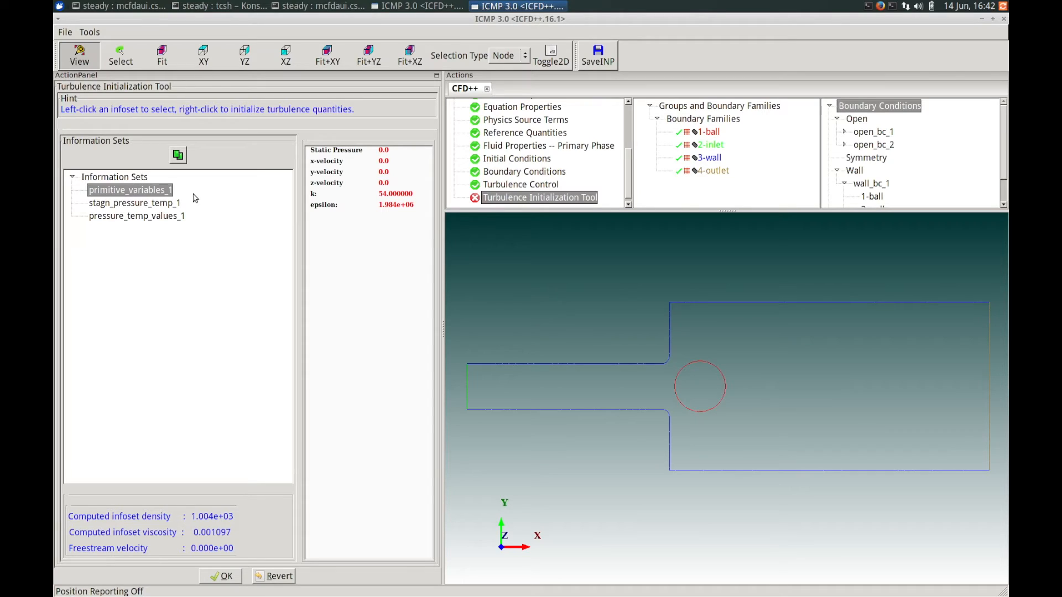
- Copy the turbulence values from primitive_variables_1 to the stagnation pressure and the pressure-temperature information sets
click(183, 158)
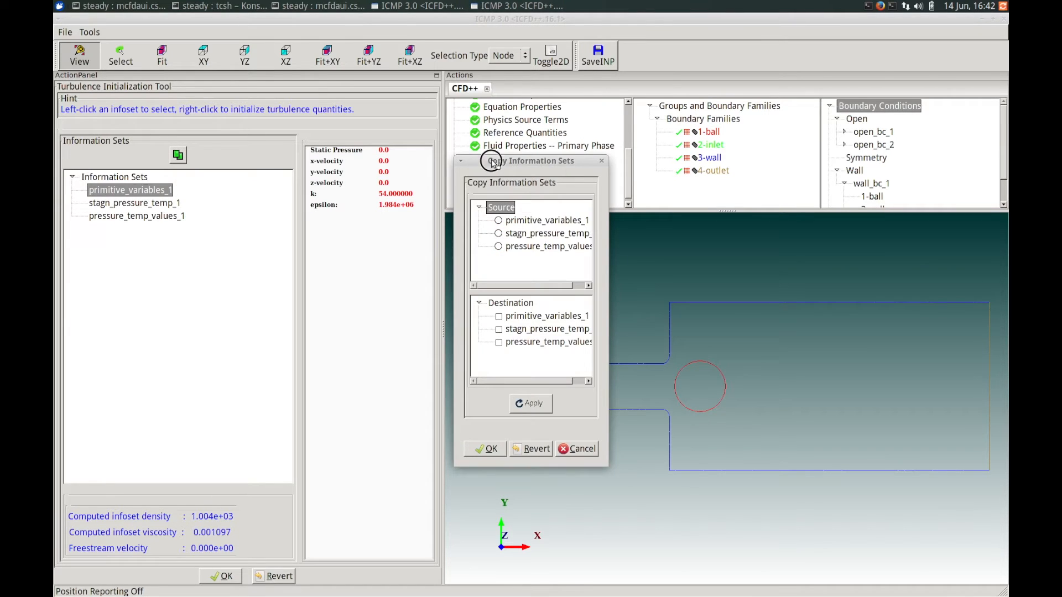
drag(492, 163, 494, 203)
click(501, 260)
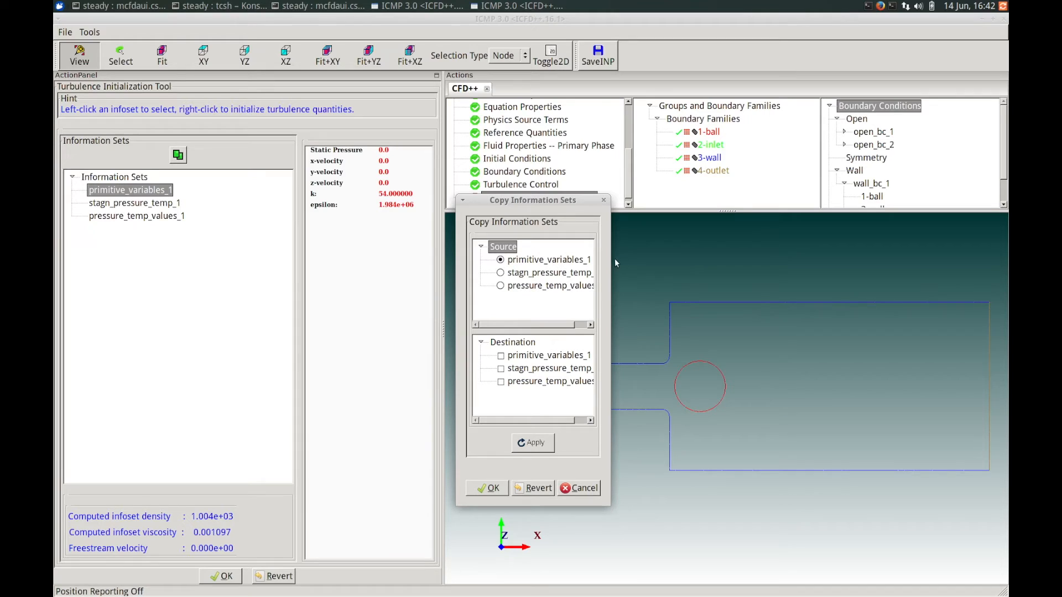
click(501, 370)
click(500, 383)
mouse_move(569, 421)
mouse_down()
mouse_move(588, 422)
mouse_move(566, 422)
mouse_up()
click(535, 442)
click(489, 487)
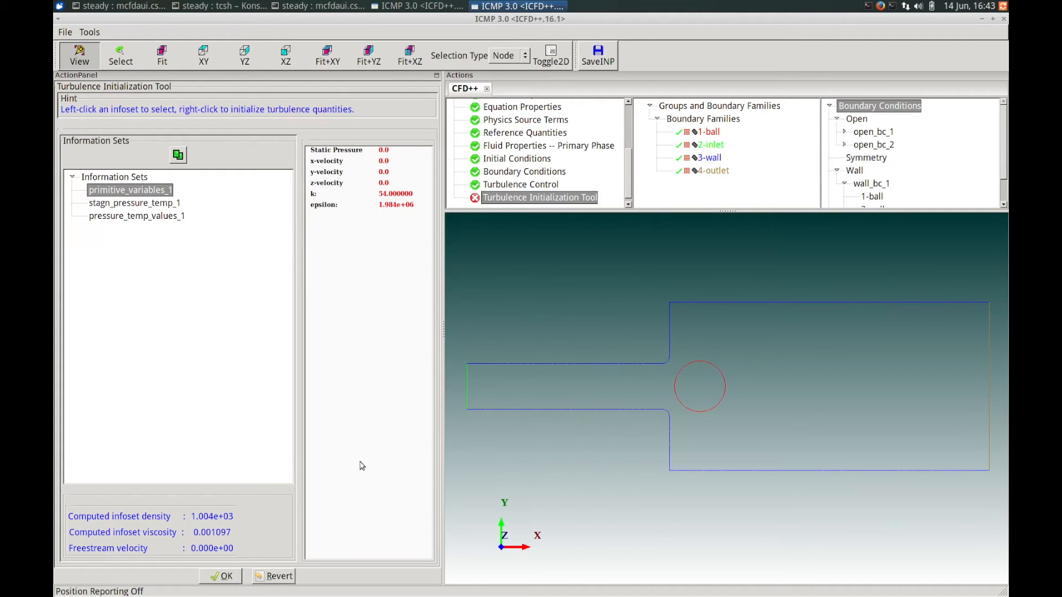
- Review the turbulence values of stagn_pressure_temp_1 and pressure_temp_values_1, and accept the turbulence initialization
click(150, 206)
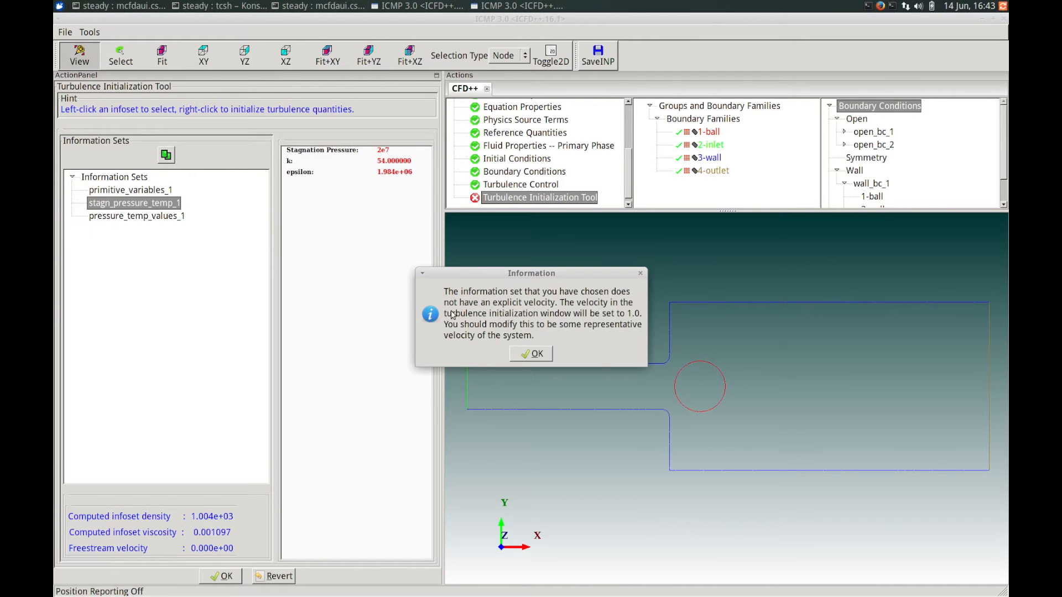
click(525, 356)
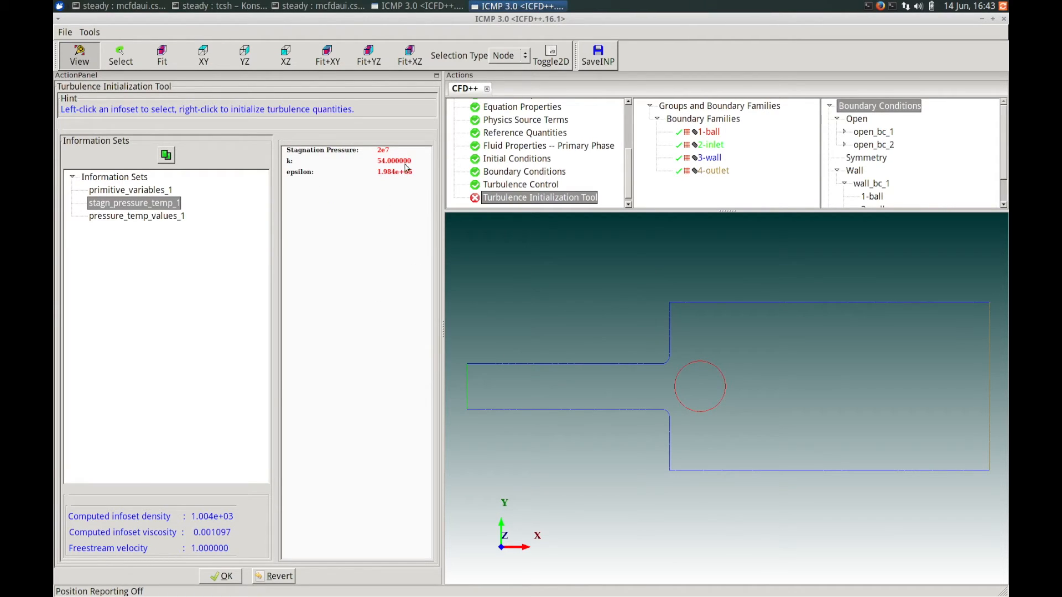
click(153, 216)
click(528, 354)
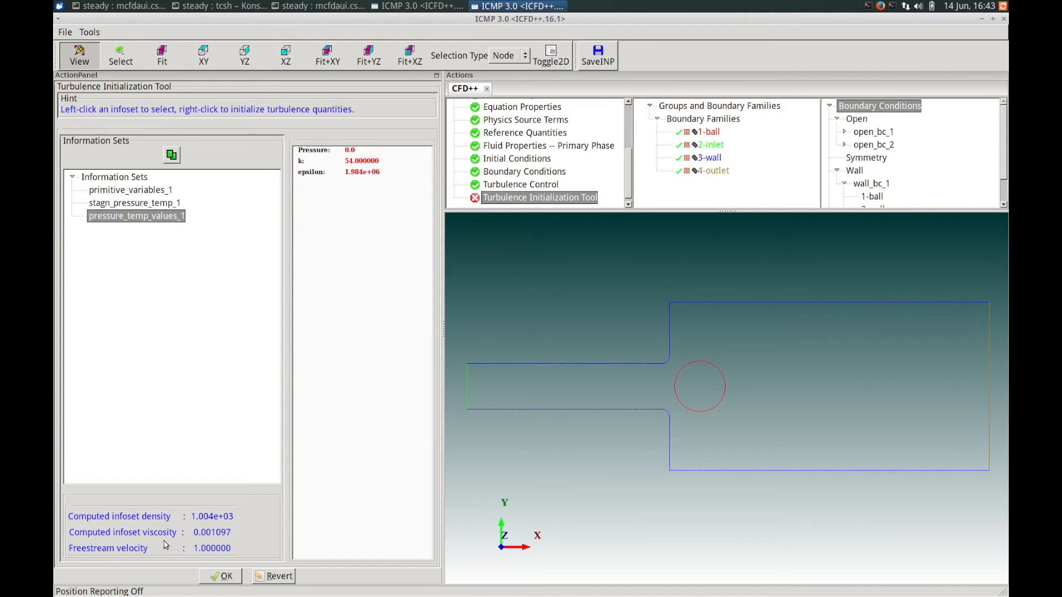
click(226, 575)
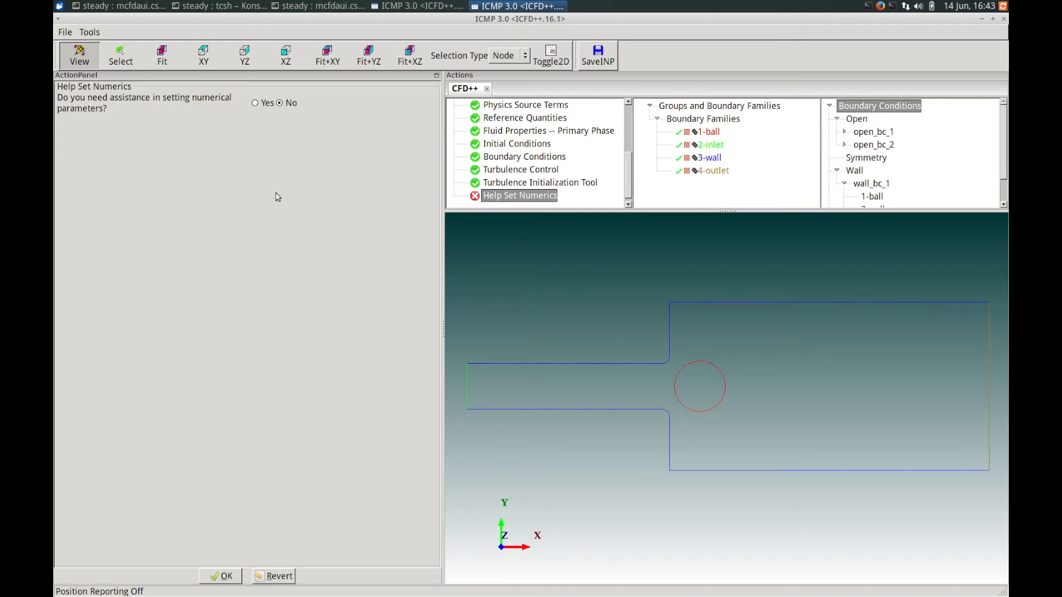
- Decline assistance with the numerical parameters and set the approximate system velocity for preconditioning to 200 m/s
click(223, 575)
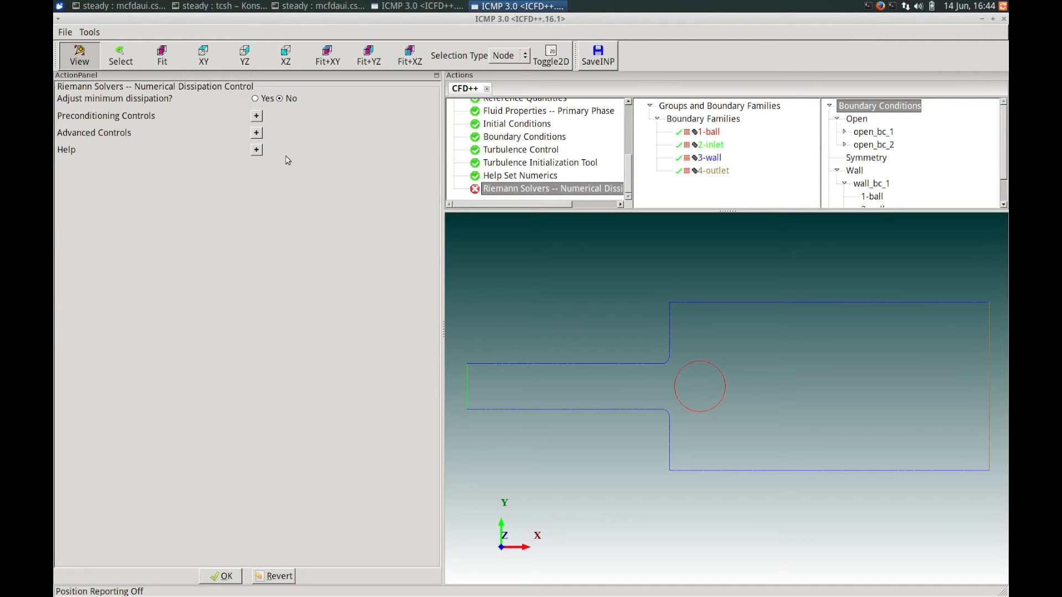
click(256, 117)
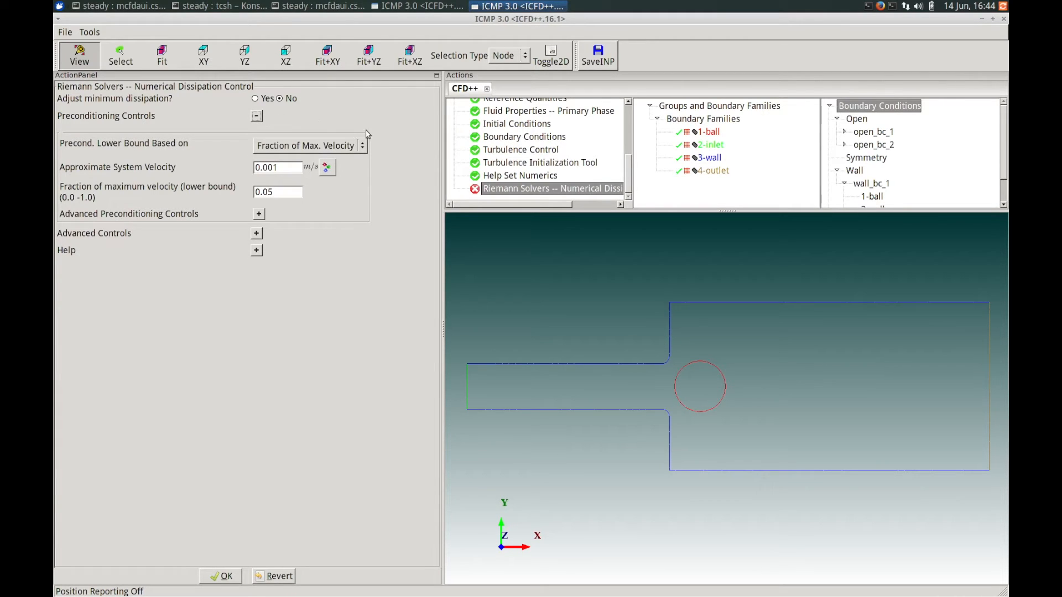
click(259, 214)
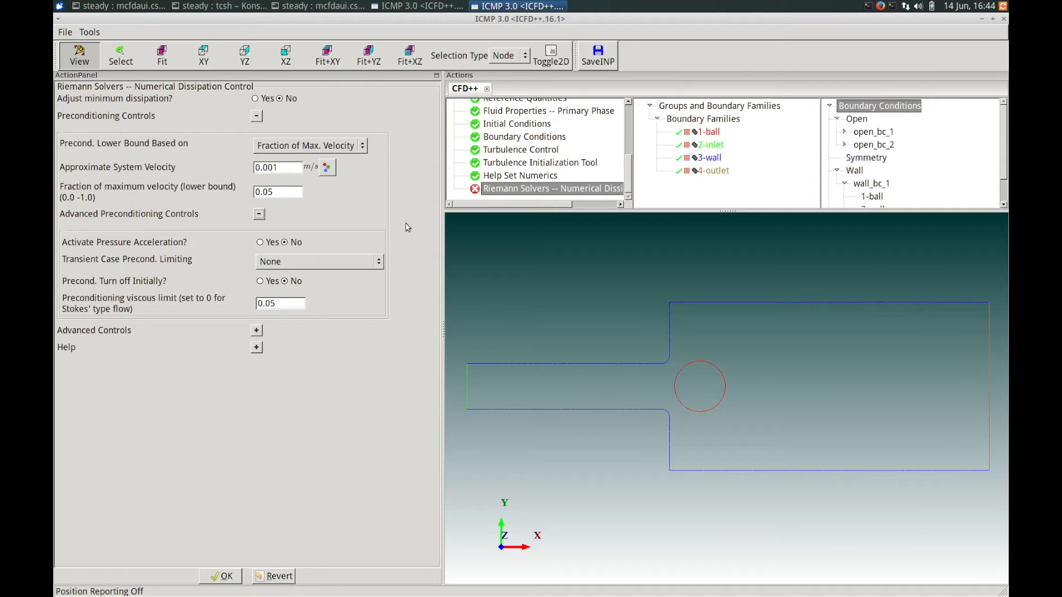
click(287, 170)
key(BackSpace)
key(BackSpace)
key(BackSpace)
key(BackSpace)
key(BackSpace)
text(200)
- Activate pressure acceleration, set the fraction of maximum velocity to 0.25, and accept the Riemann solver settings
click(260, 243)
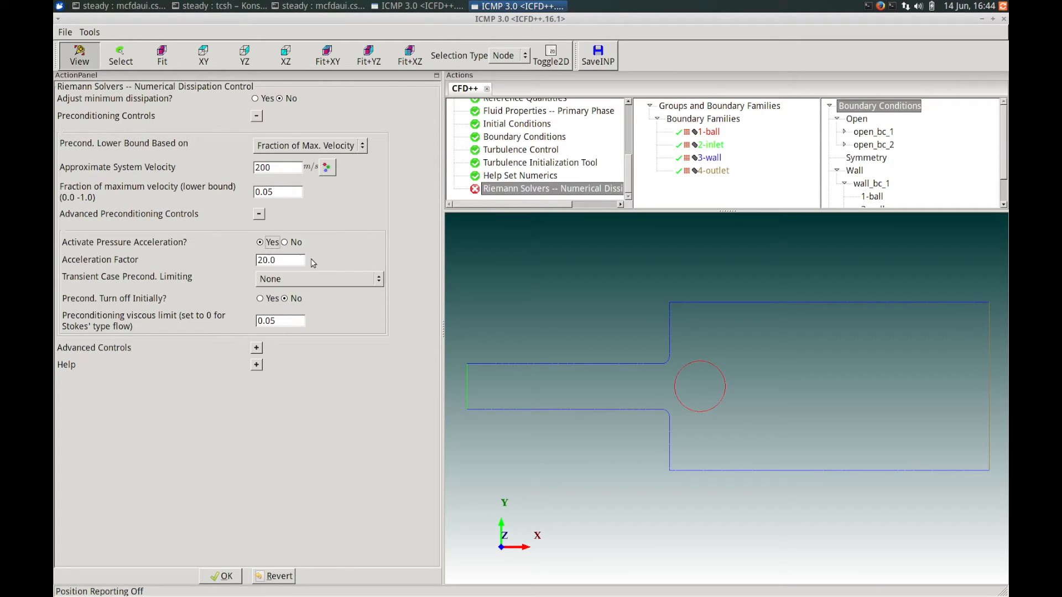
click(295, 192)
key(BackSpace)
key(BackSpace)
text(25)
click(226, 581)
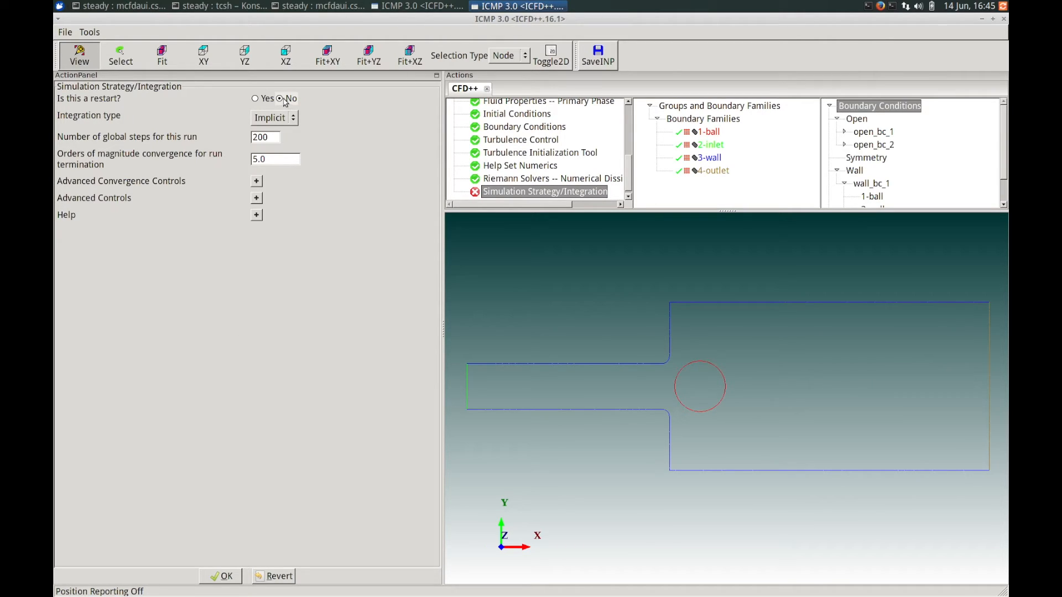
- Set the number of global steps for this run to 750 and accept the simulation strategy
click(276, 135)
key(BackSpace)
key(BackSpace)
key(BackSpace)
text(750)
click(224, 576)
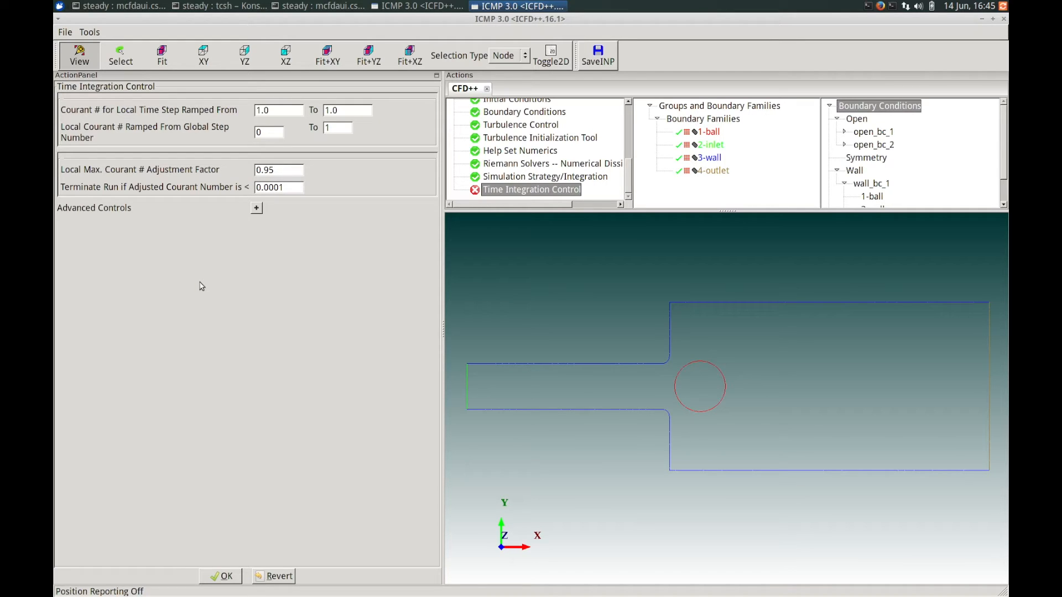
- Ramp the local Courant number up to 100 from global step 1 to 10 and accept the time integration control
click(345, 109)
key(BackSpace)
key(BackSpace)
text(00)
click(271, 132)
key(BackSpace)
text(1)
click(340, 129)
text(0)
click(220, 575)
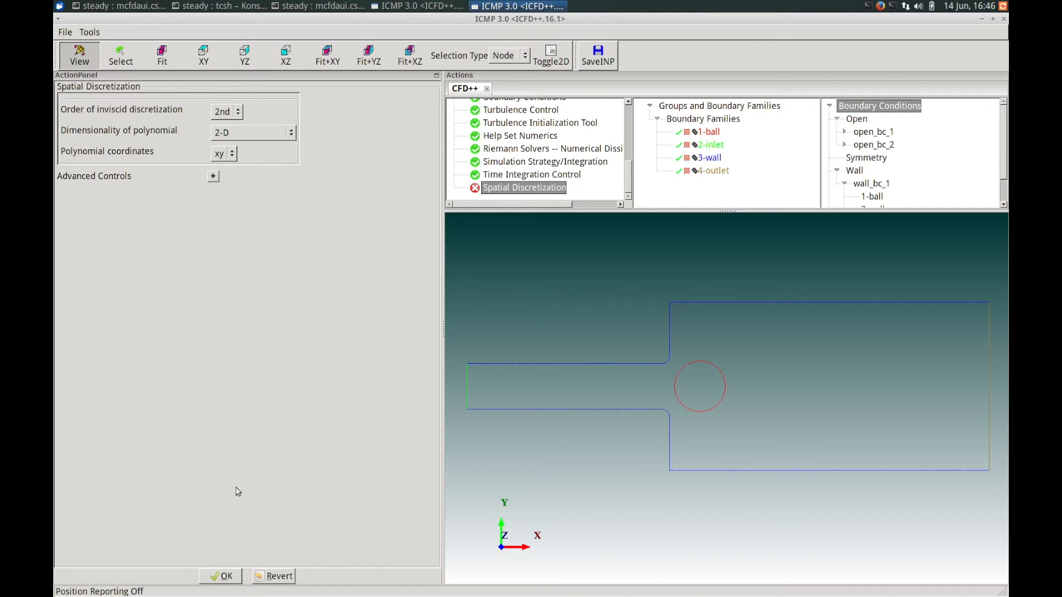
- Accept the 2nd-order 2-D spatial discretization and the neutral plot file options, also copying them to the plot output options file
click(218, 576)
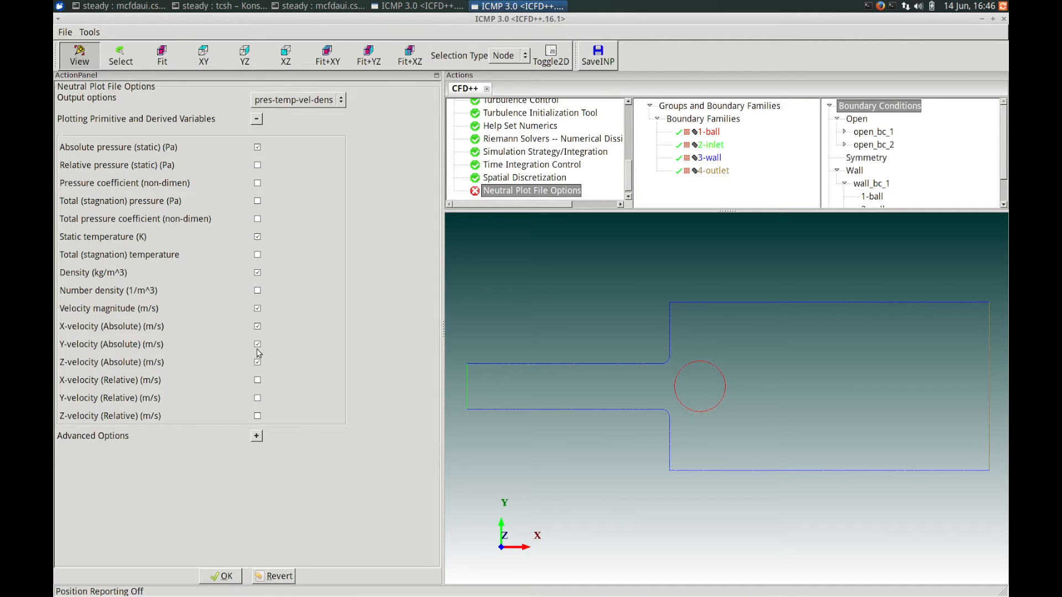
click(344, 102)
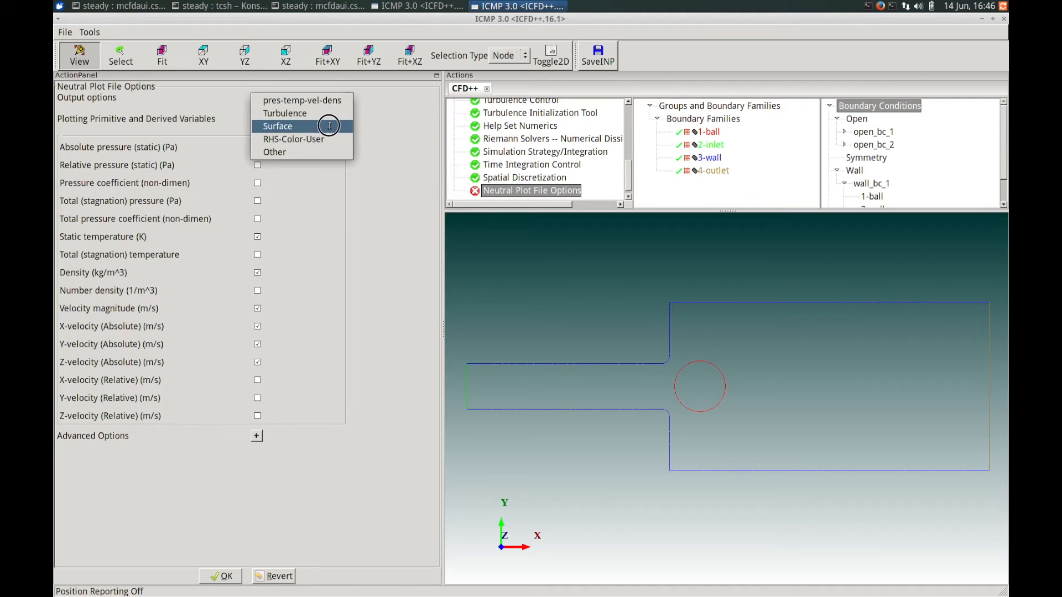
click(360, 196)
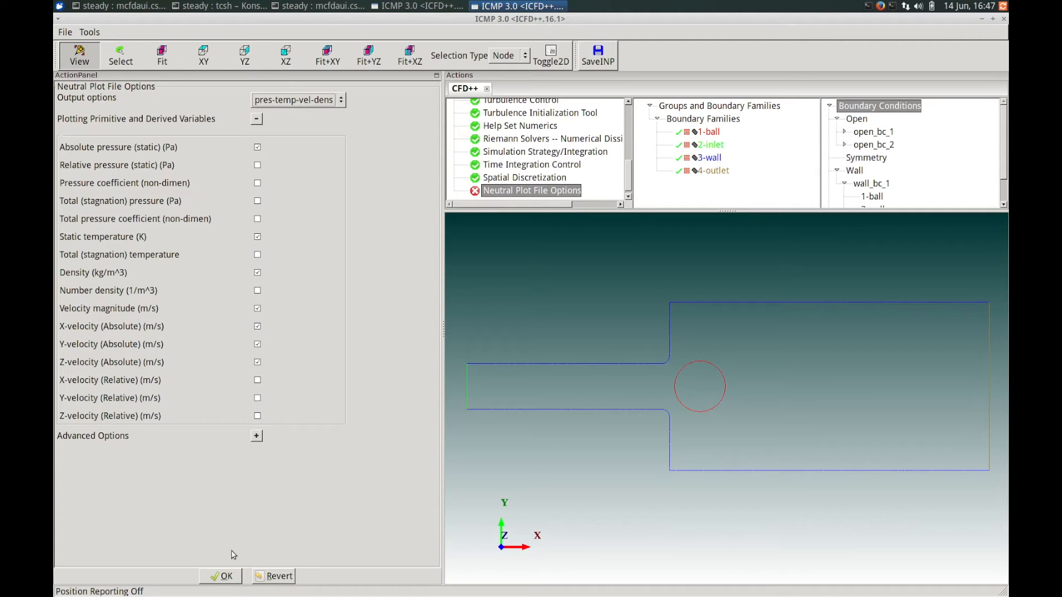
click(224, 576)
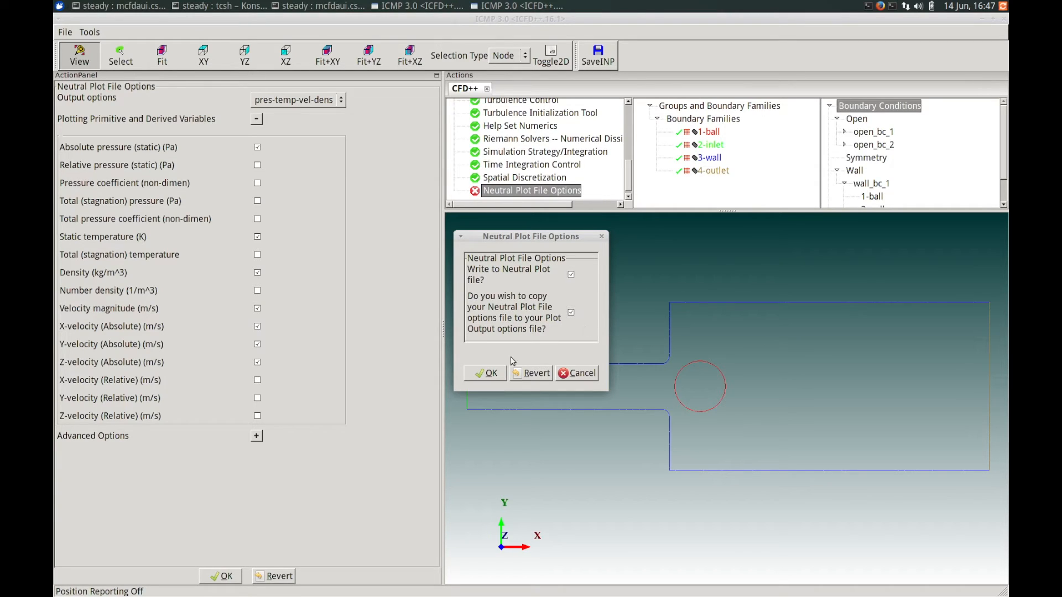
click(486, 373)
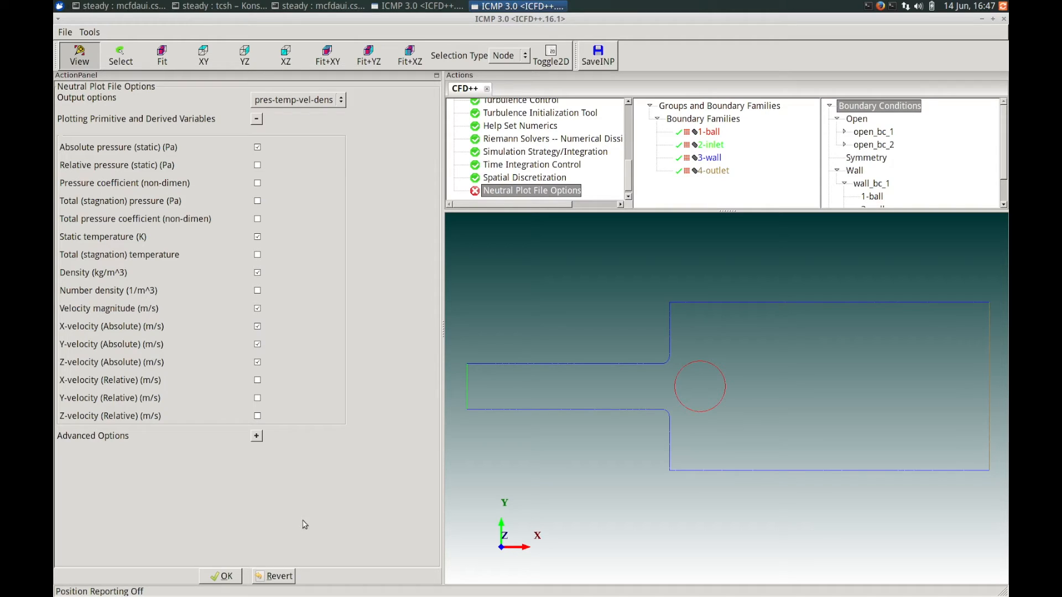
click(225, 577)
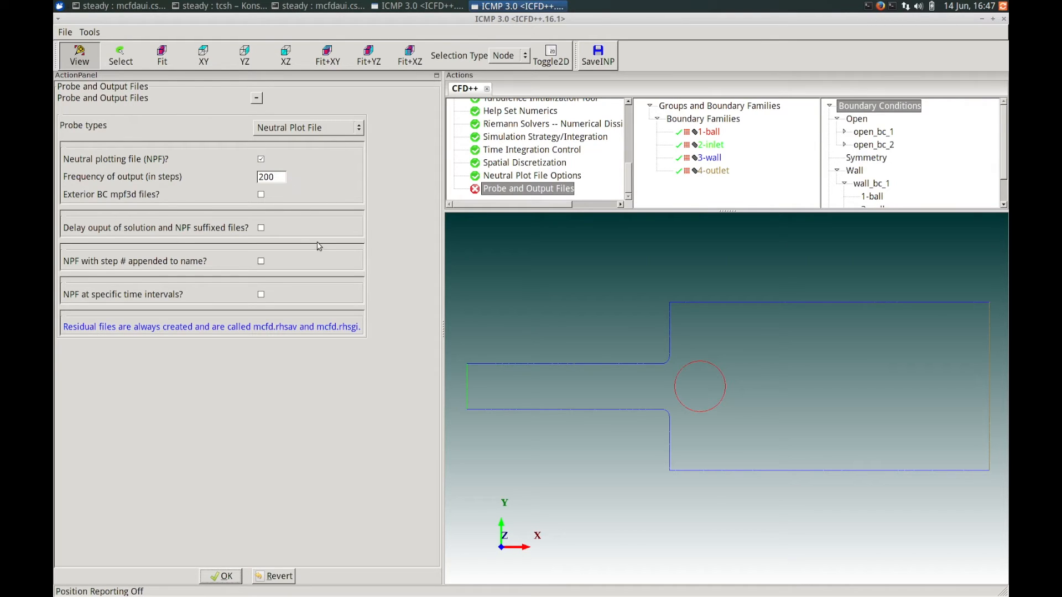
- Accept the probe and output file settings, save the input file and run CFD++ in double precision on a single CPU
click(225, 576)
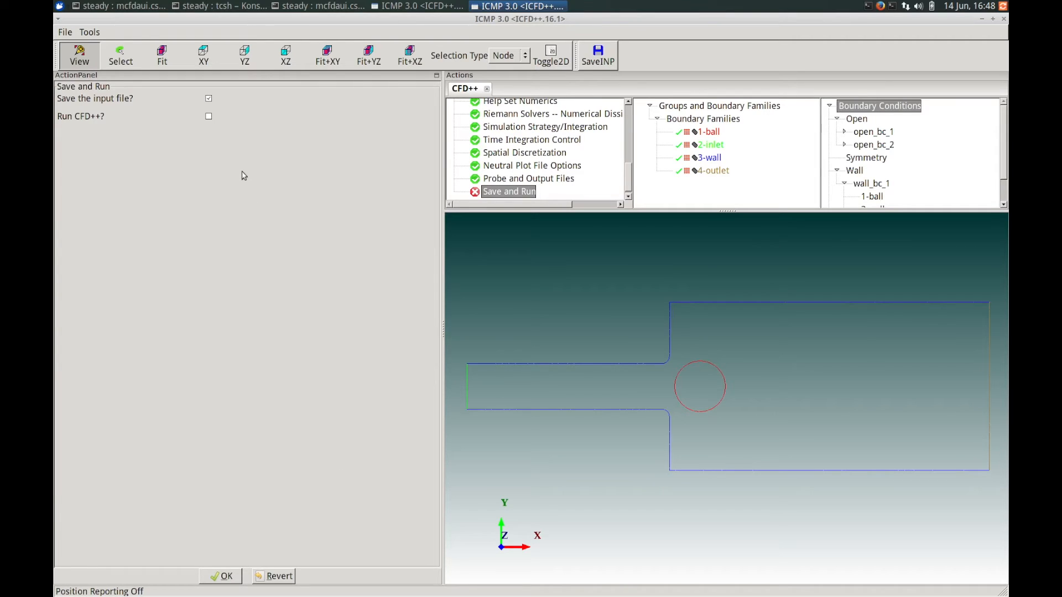
click(209, 116)
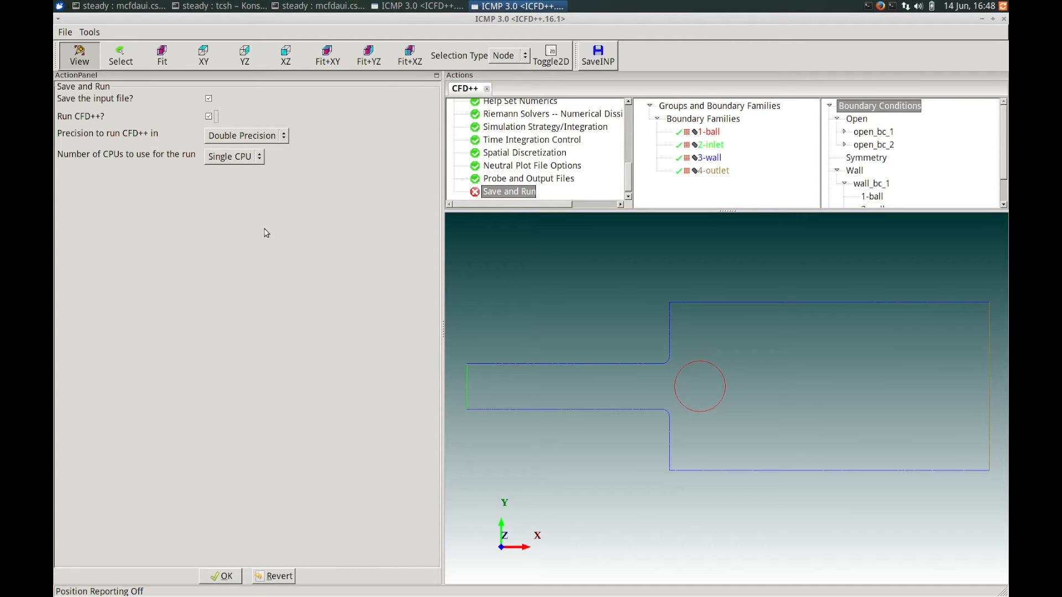
click(285, 137)
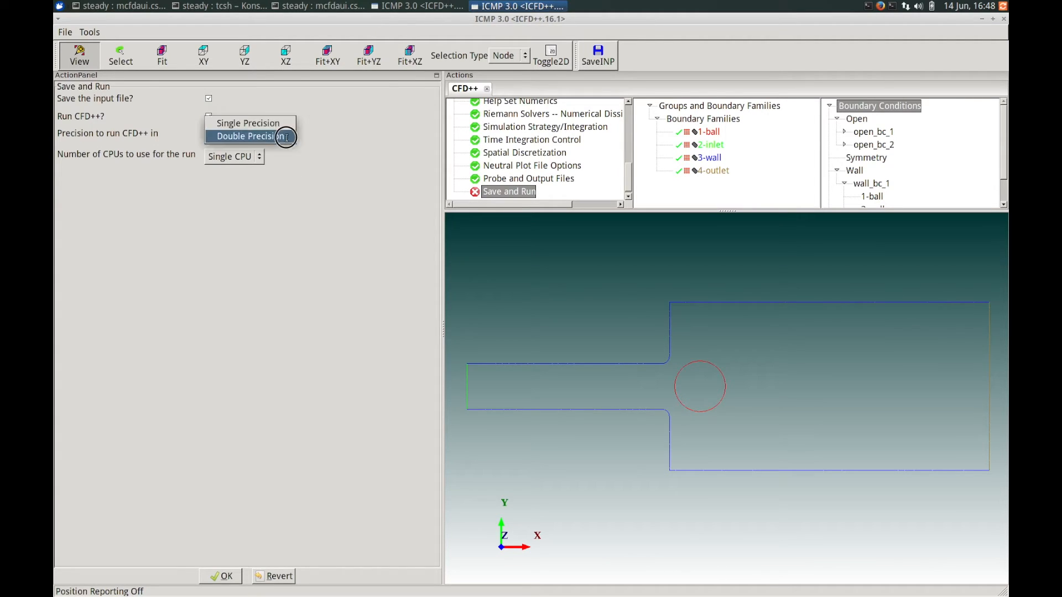
click(285, 137)
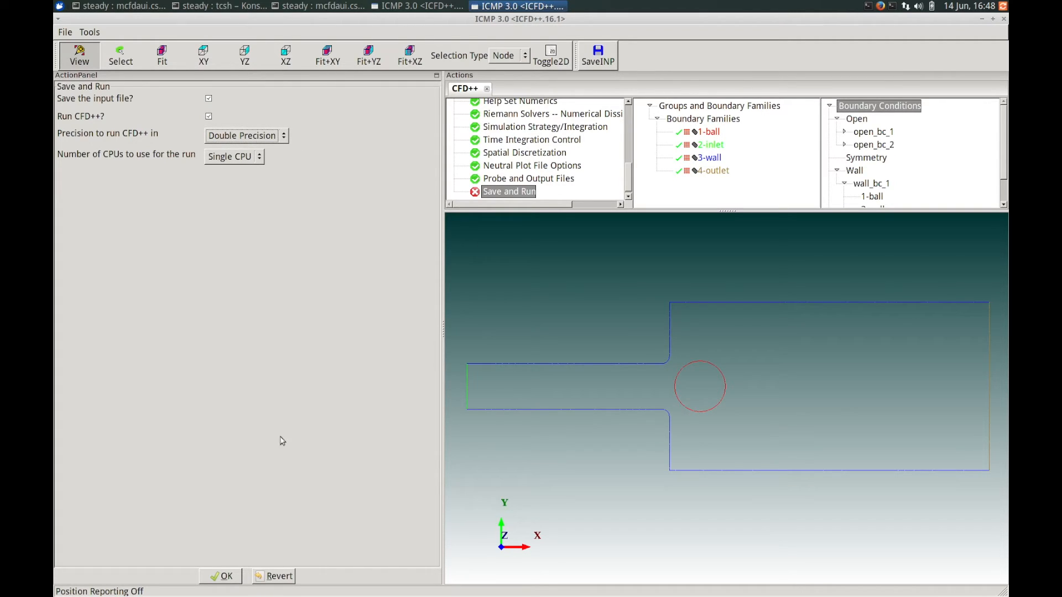
click(224, 578)
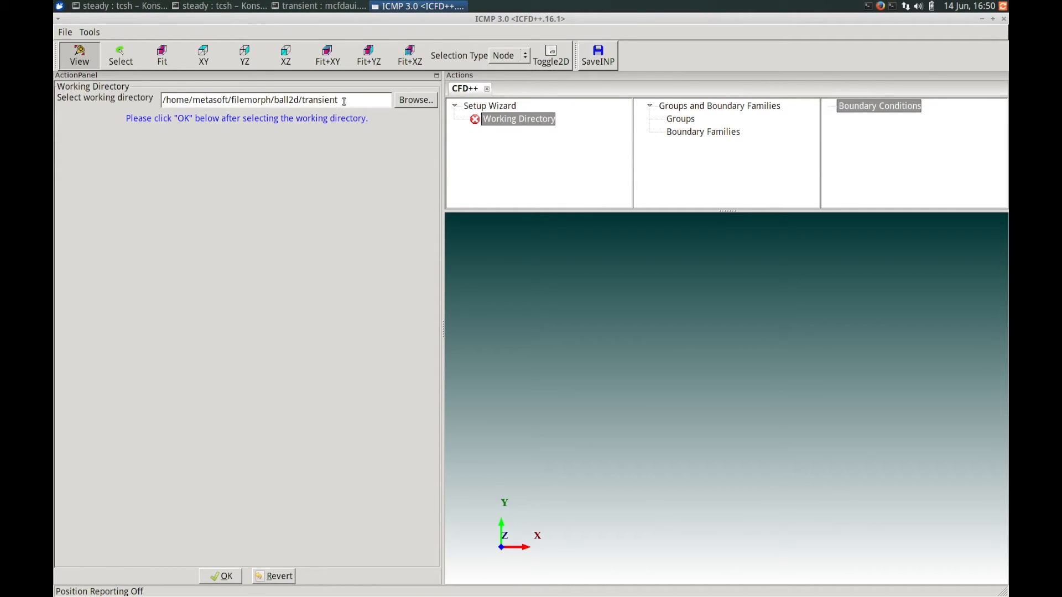
- Use the ball2d/transient folder as working directory and load its input file without re-analyzing the grid files
click(226, 576)
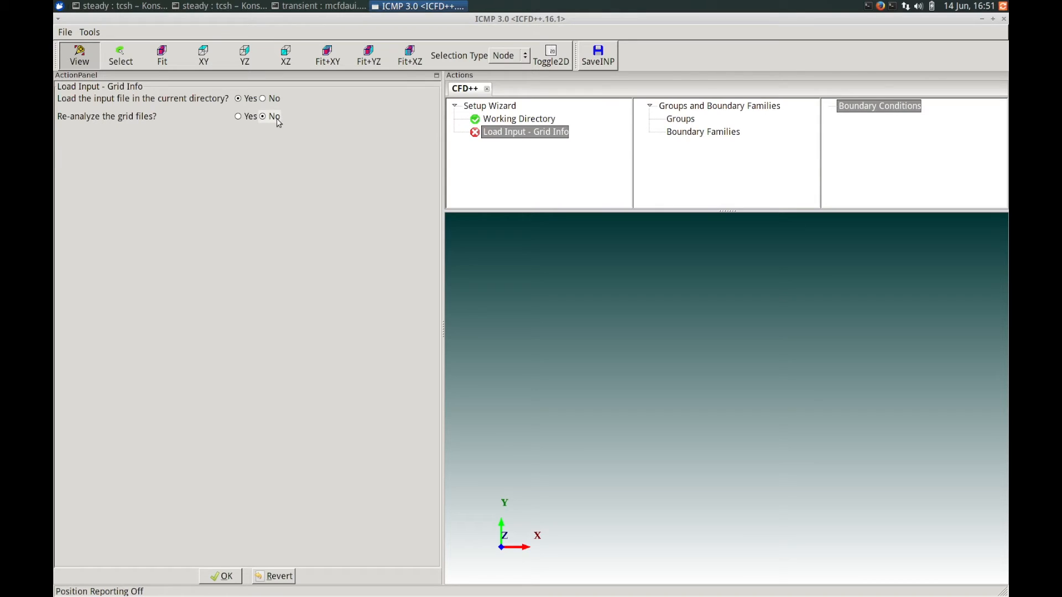
click(223, 575)
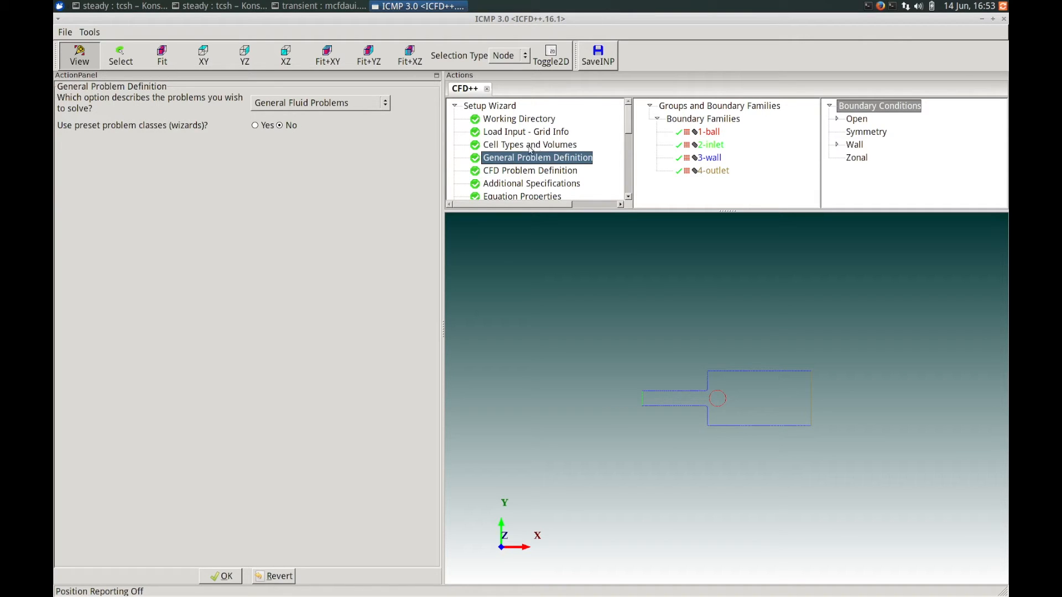
right_drag(725, 353, 708, 281)
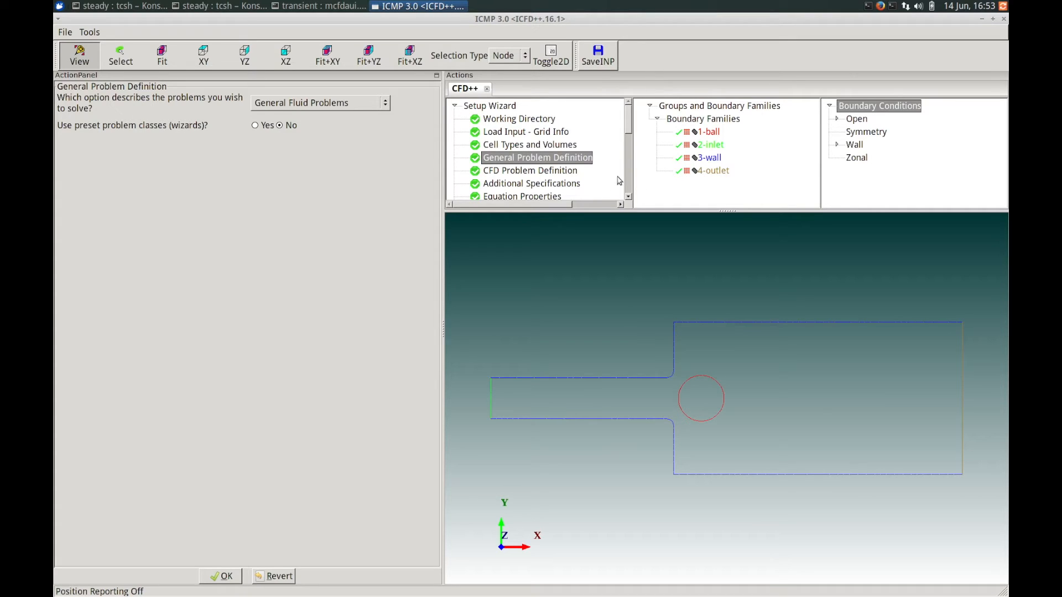
- Set the simulation type in the CFD problem definition to Transient and accept it
click(518, 171)
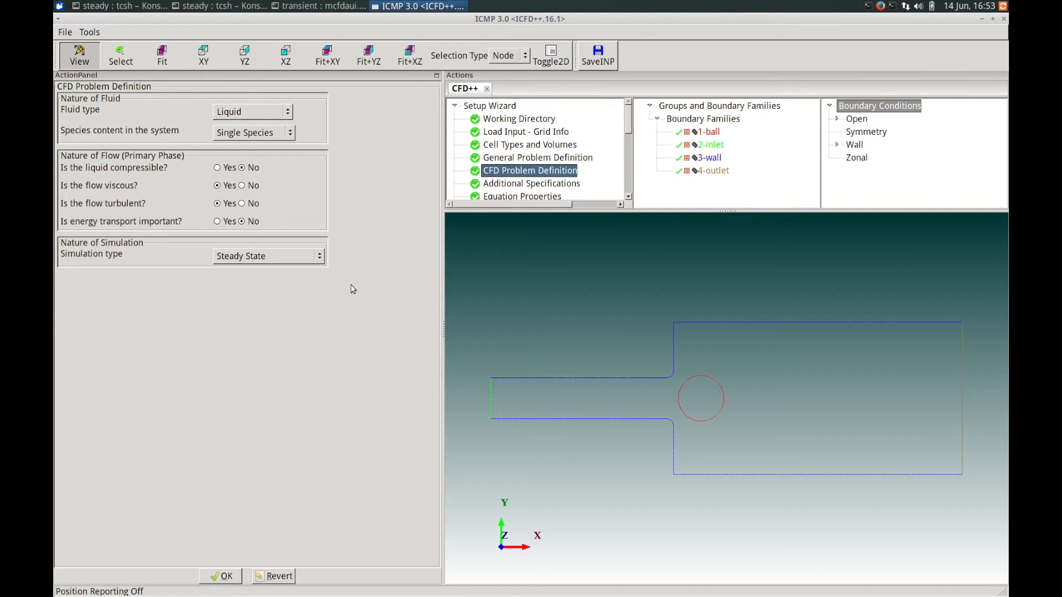
click(319, 259)
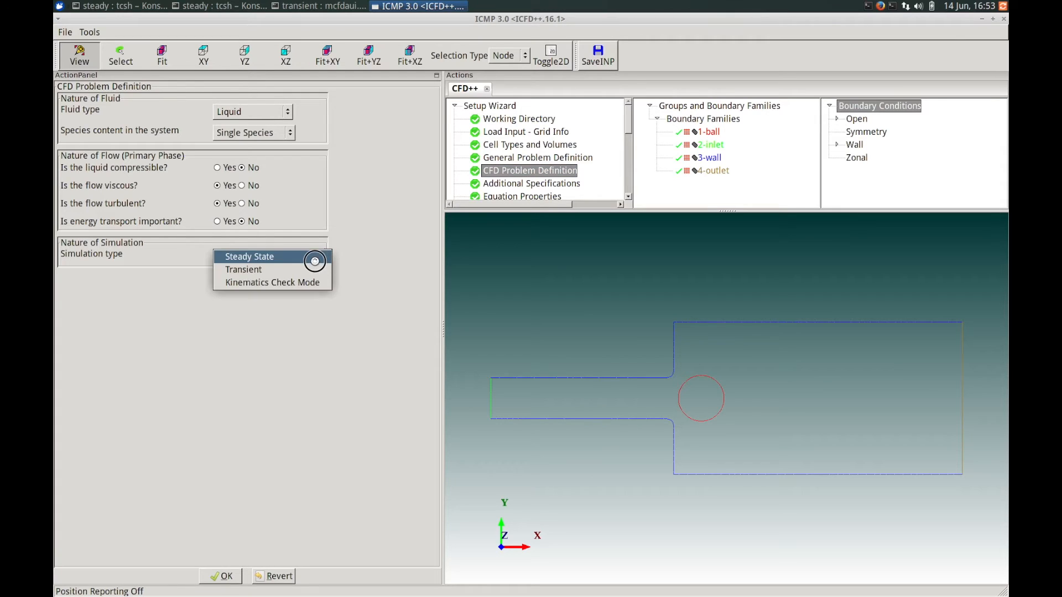
click(279, 269)
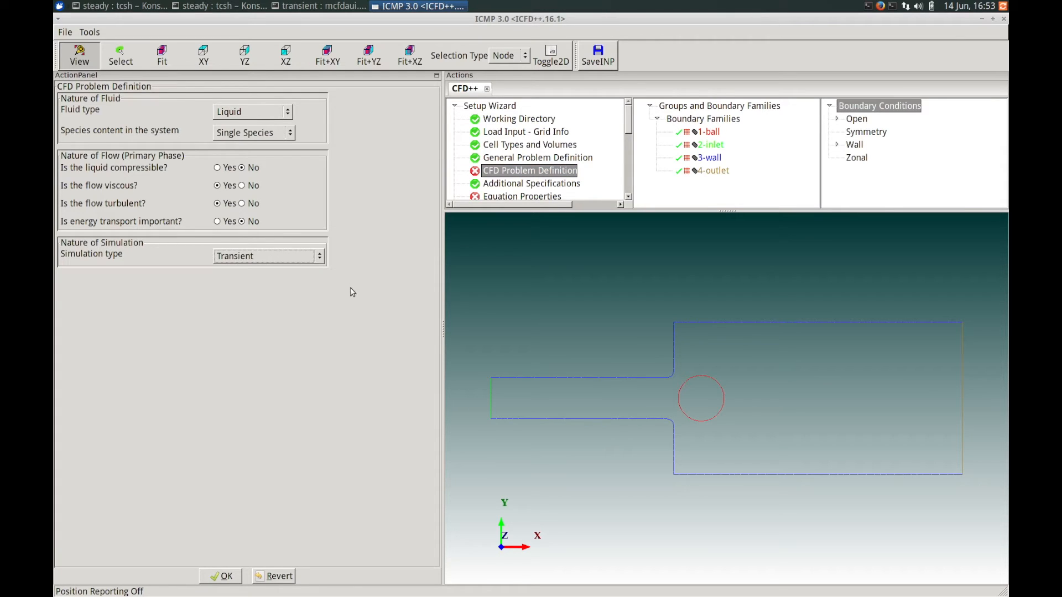
click(221, 576)
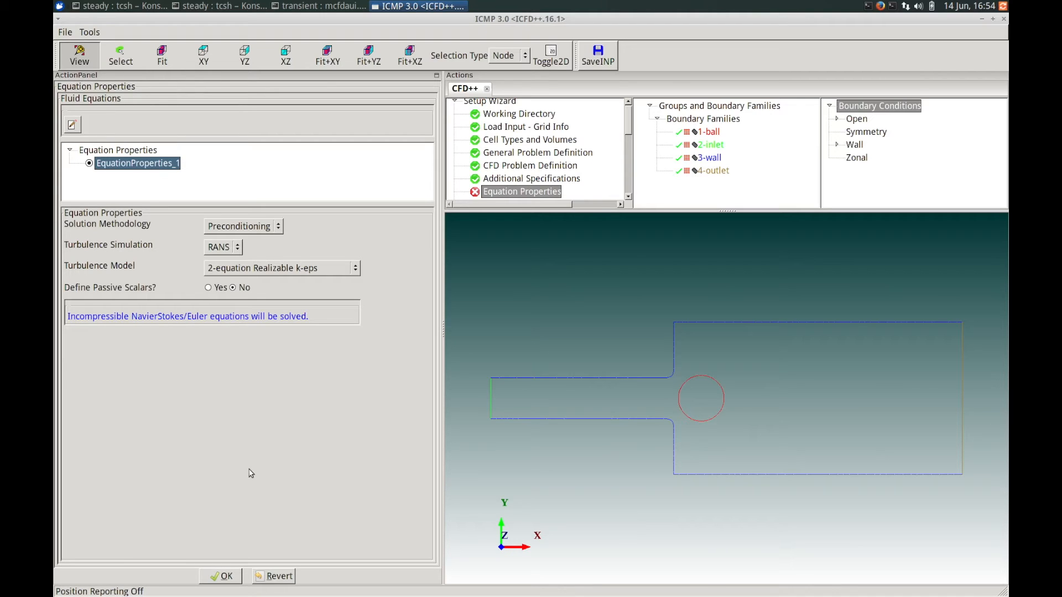
- Accept the preconditioned RANS realizable k-eps equation properties and decline assistance in setting numerical parameters
click(221, 575)
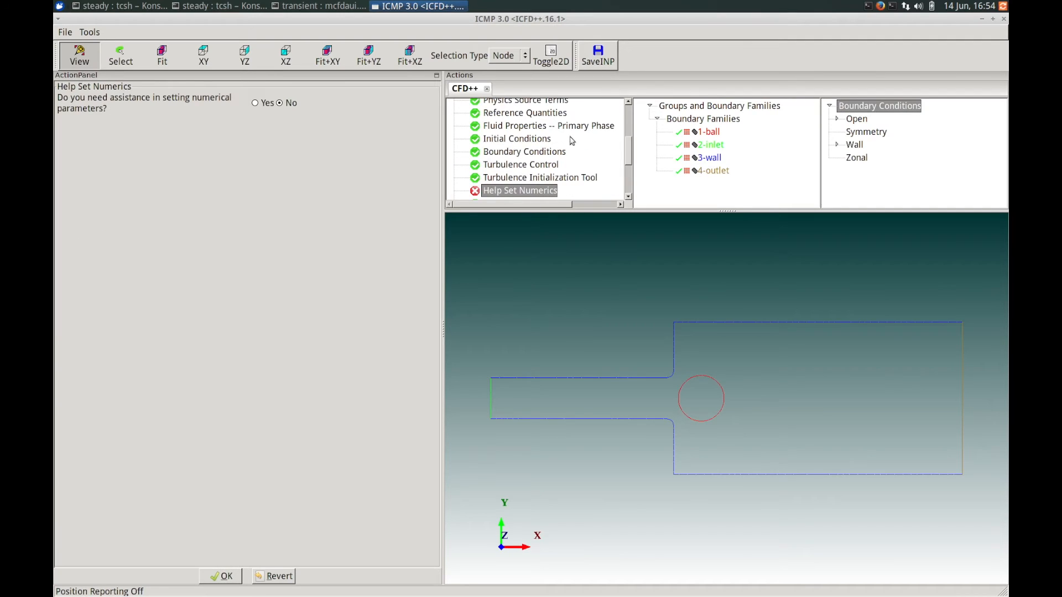
drag(627, 151, 628, 153)
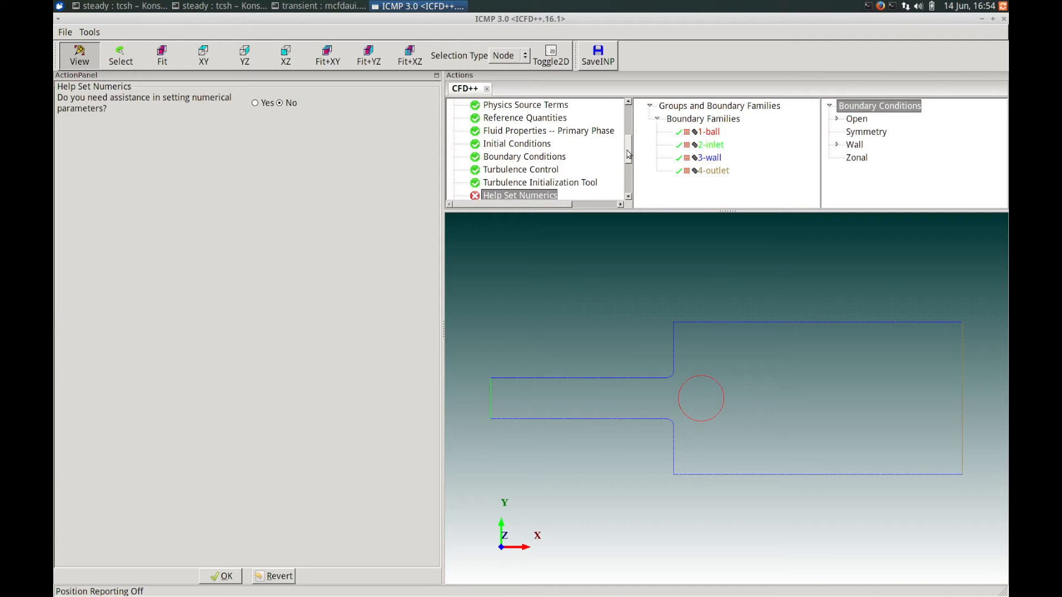
drag(629, 154, 631, 173)
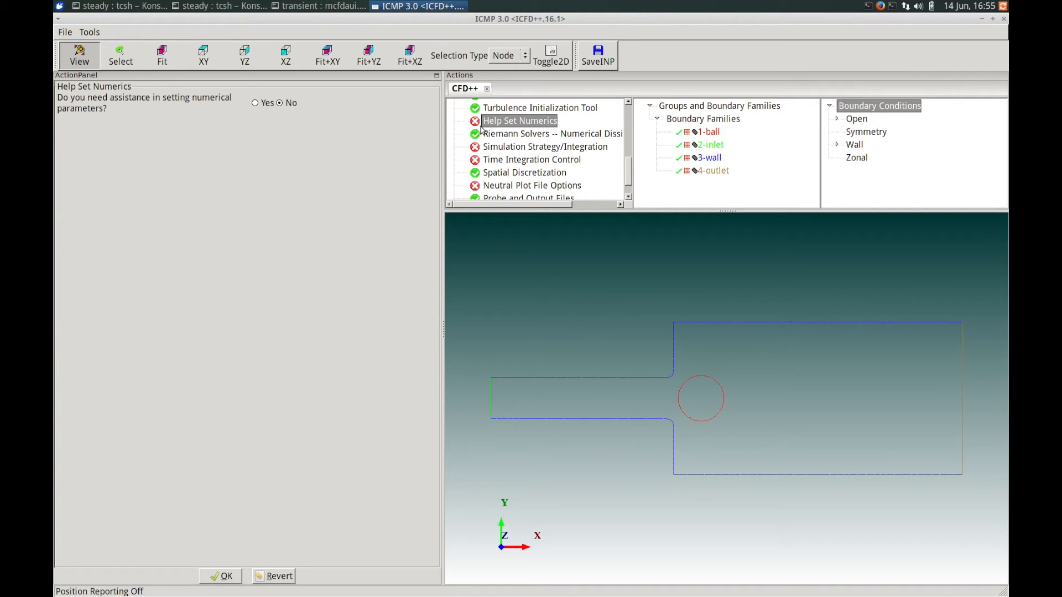
click(216, 576)
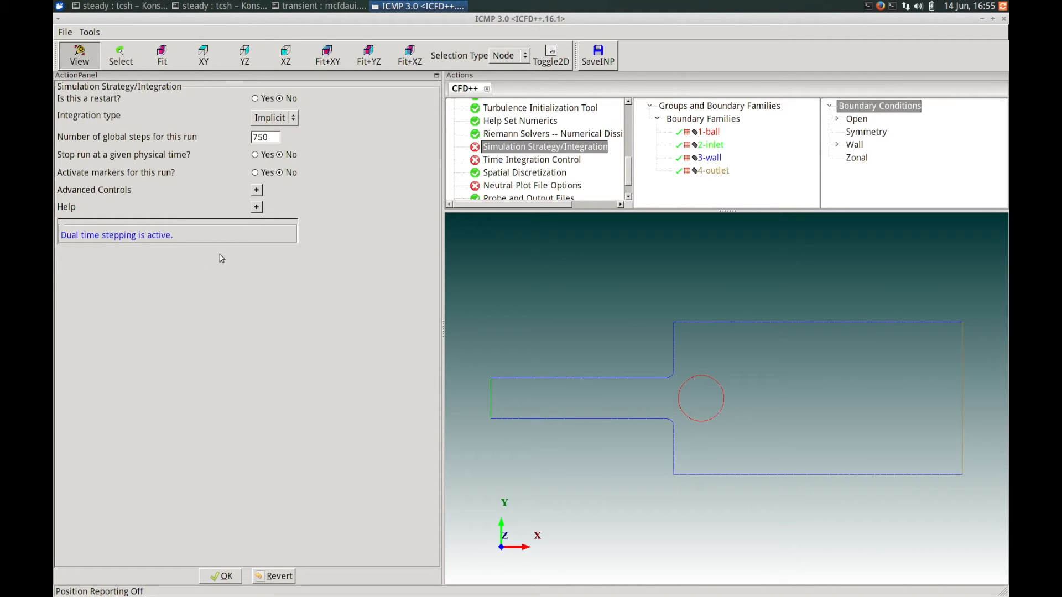
- Make the run a restart with 600 global steps and accept the simulation strategy without loading default transient settings
click(255, 98)
double_click(270, 138)
key(BackSpace)
text(600)
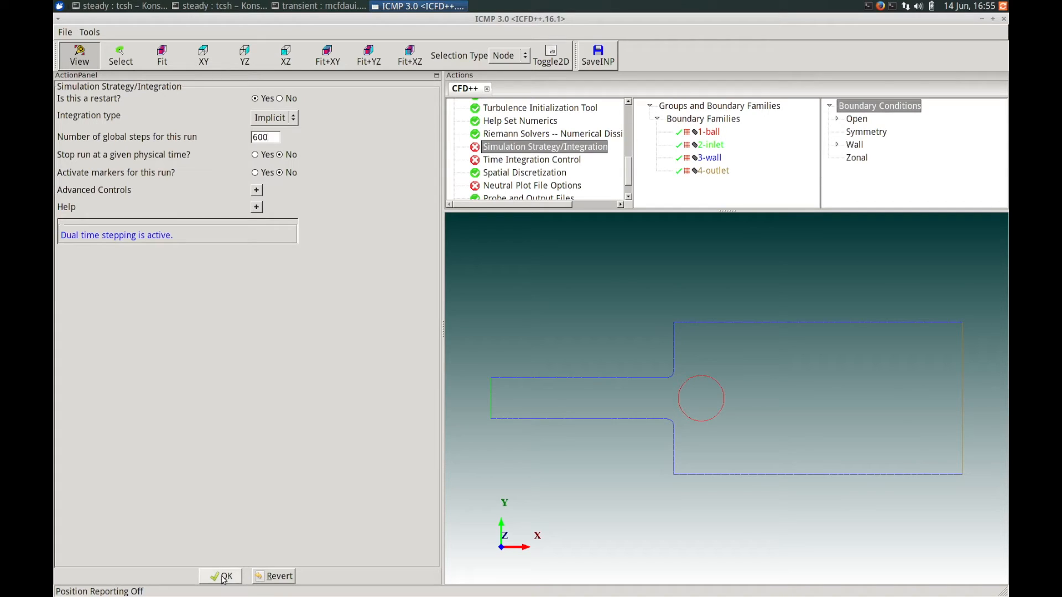
click(221, 576)
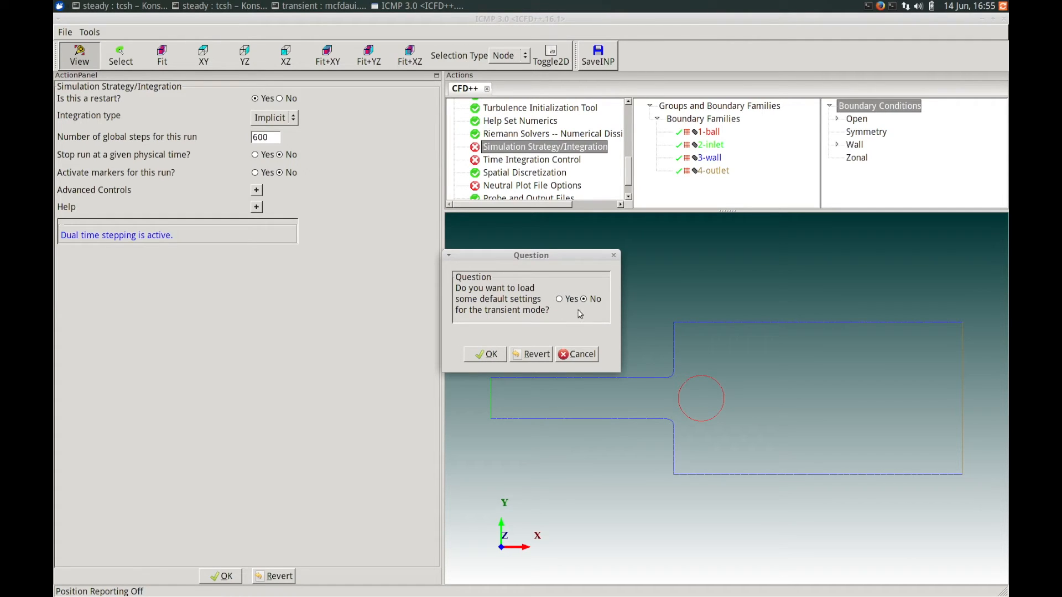
click(485, 354)
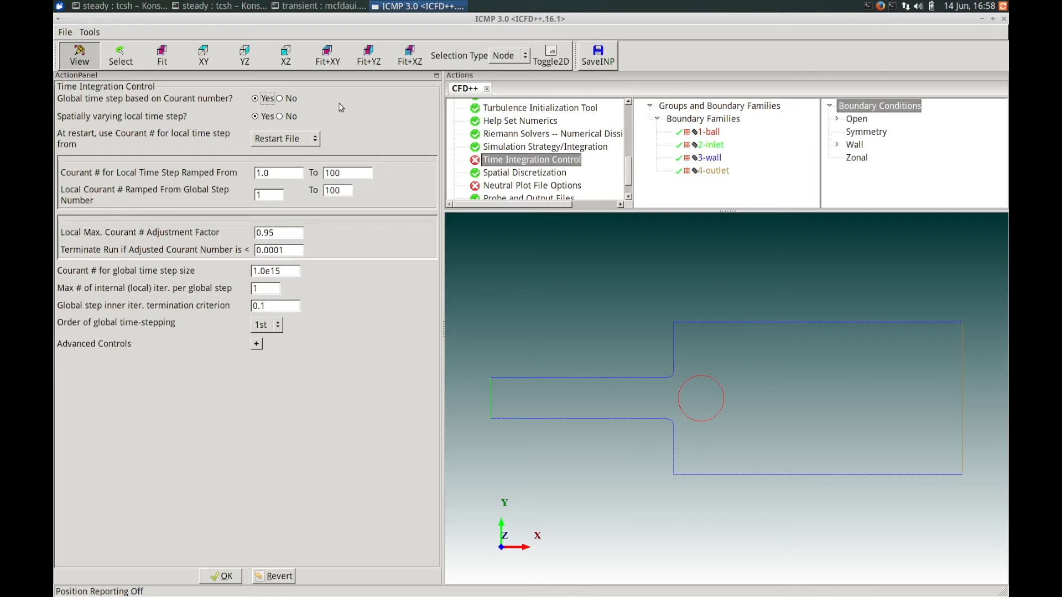
- Turn off the Courant-based global time step and set the local time step's Courant number ramp from 50 to 50
click(287, 98)
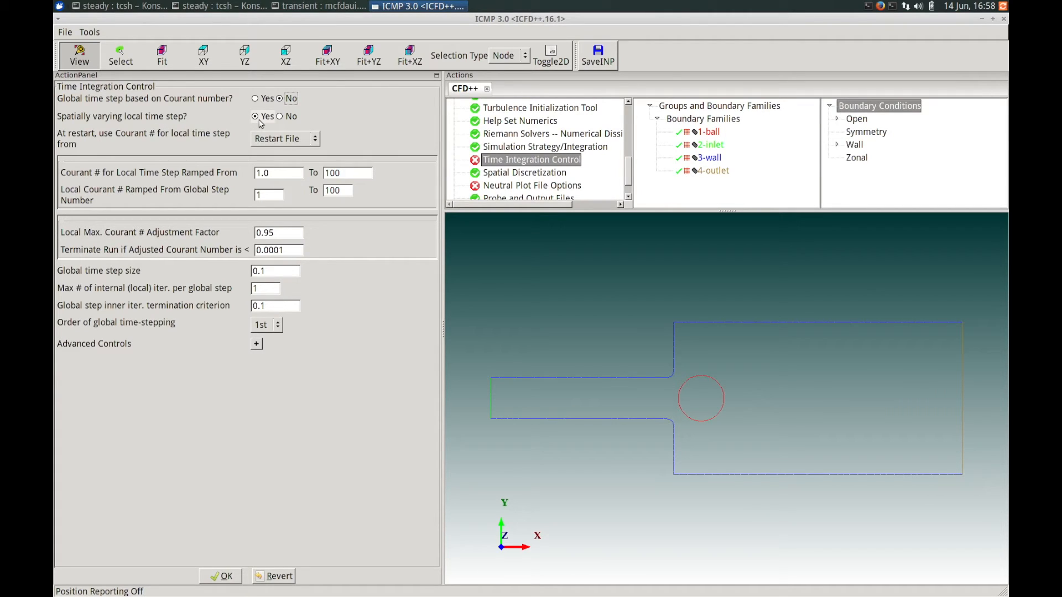
click(277, 173)
text(50)
click(348, 176)
key(BackSpace)
key(BackSpace)
key(BackSpace)
text(50)
click(345, 191)
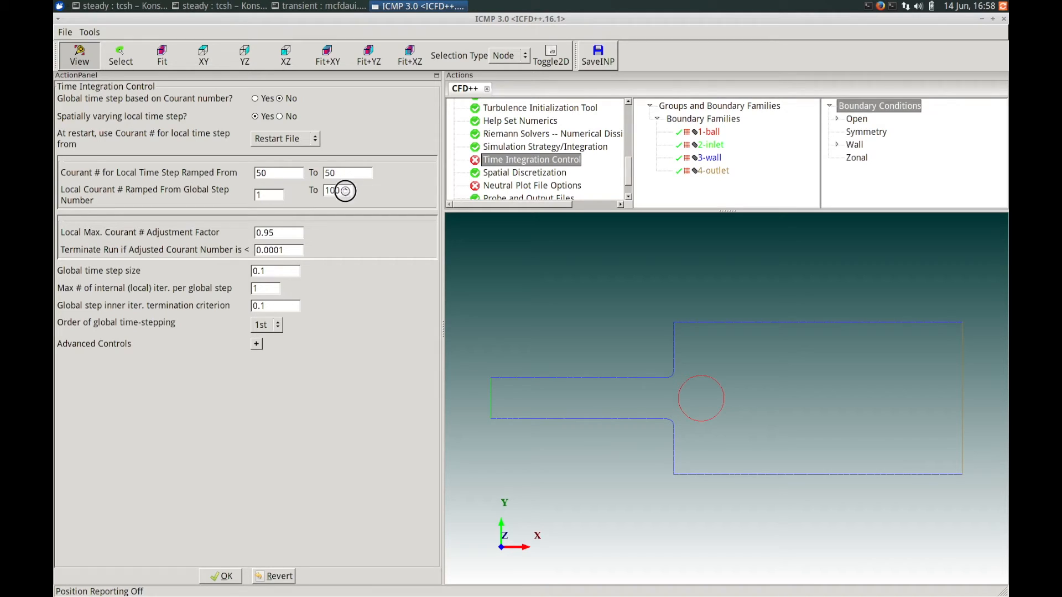
- Set the global time step size to 1e-06 with 15 internal iterations per global step and 2nd-order global time-stepping
click(279, 270)
key(BackSpace)
key(BackSpace)
key(BackSpace)
text(1e-0)
click(269, 288)
click(266, 325)
click(276, 327)
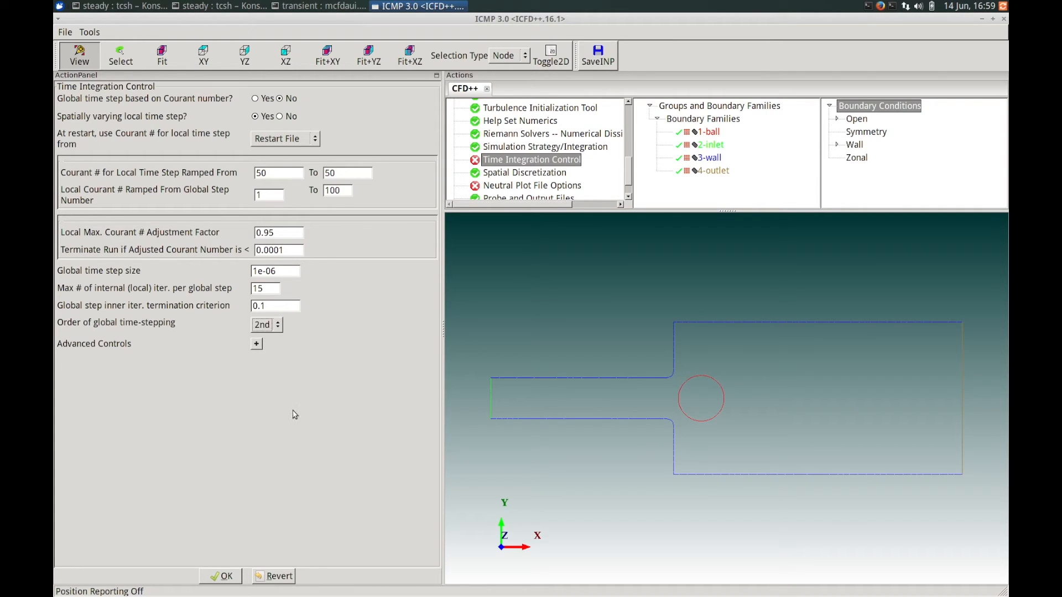
- Accept the time integration control and the neutral plot file options, also copying the latter to the plot output options file
click(227, 576)
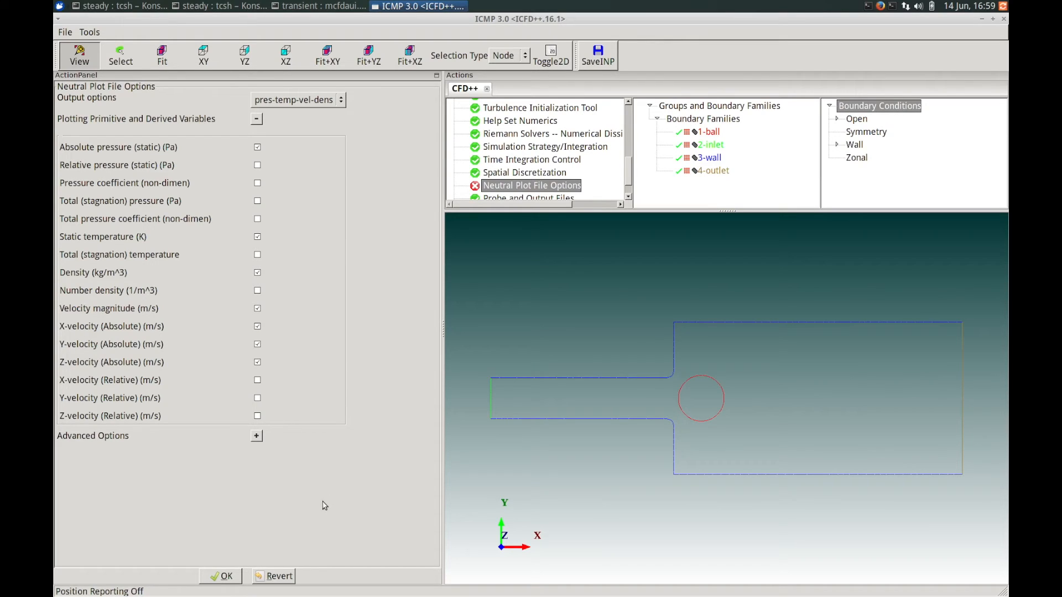
click(224, 576)
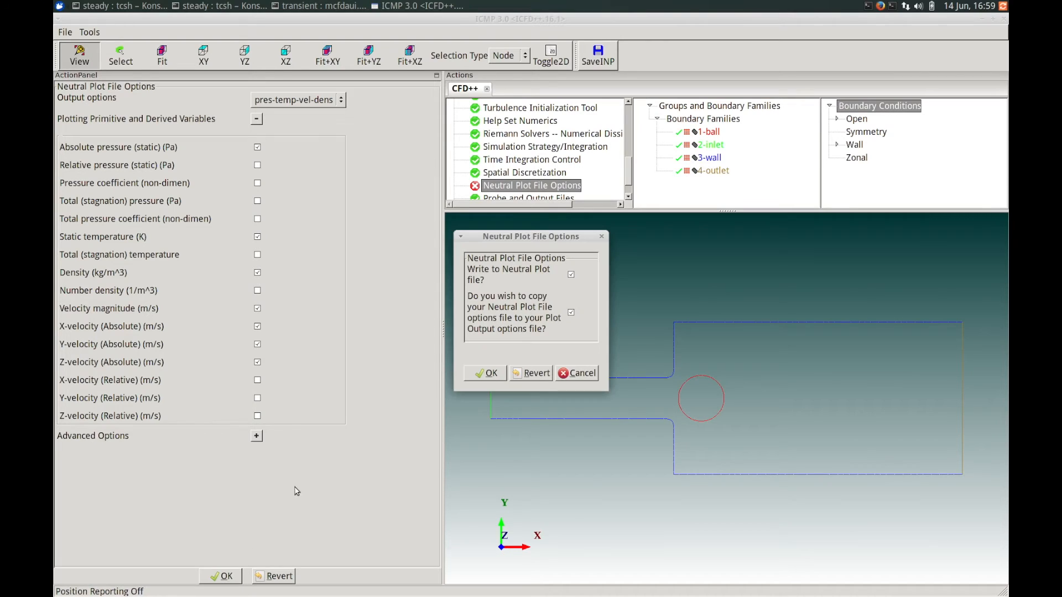
click(486, 373)
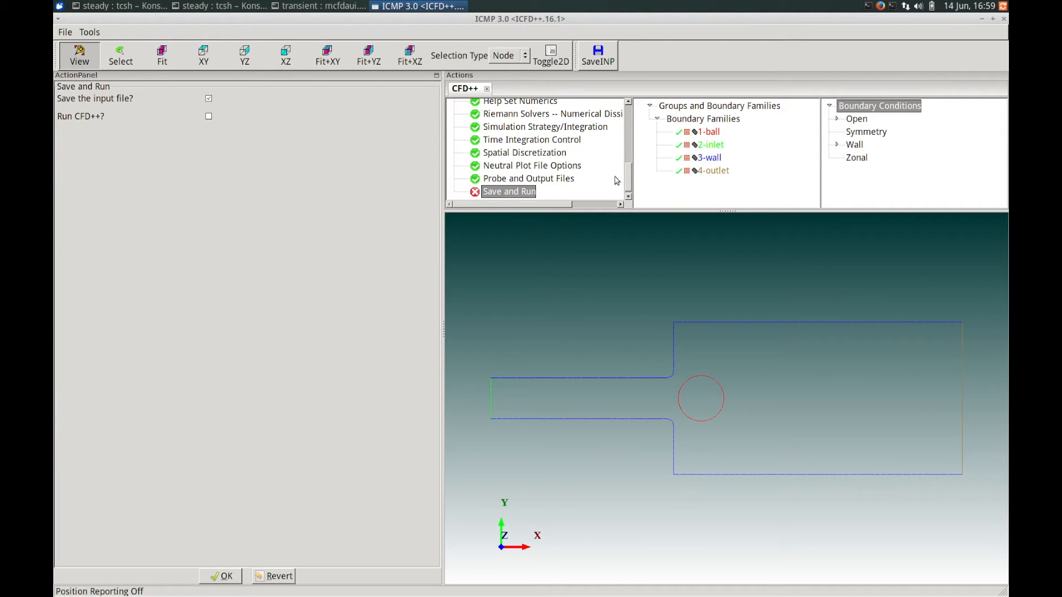
- Apply grid motion in the additional specifications, activate other types of motion without 6DOF, and accept
drag(628, 182, 625, 133)
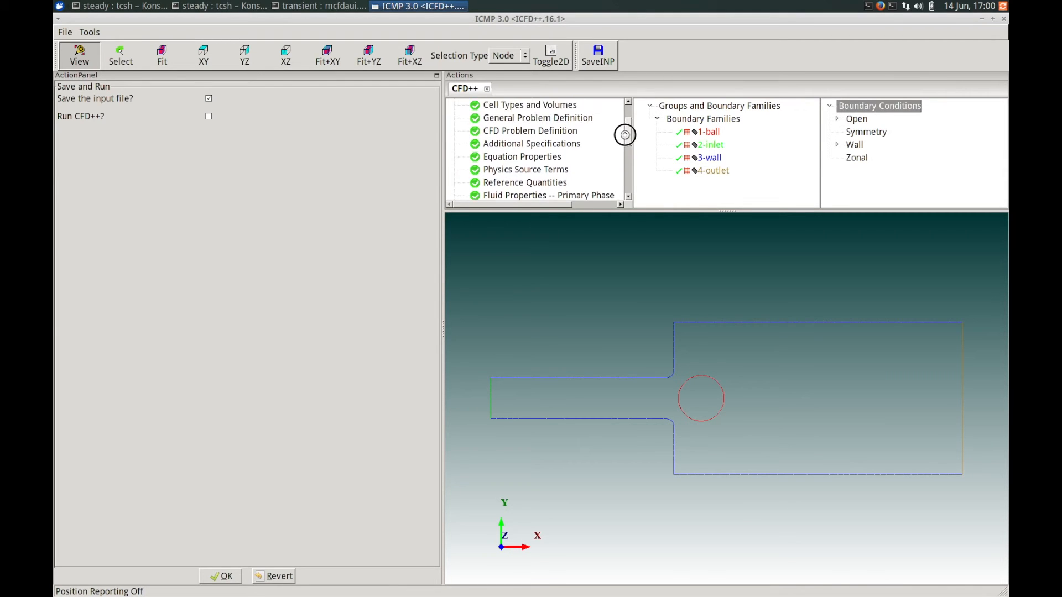
click(517, 145)
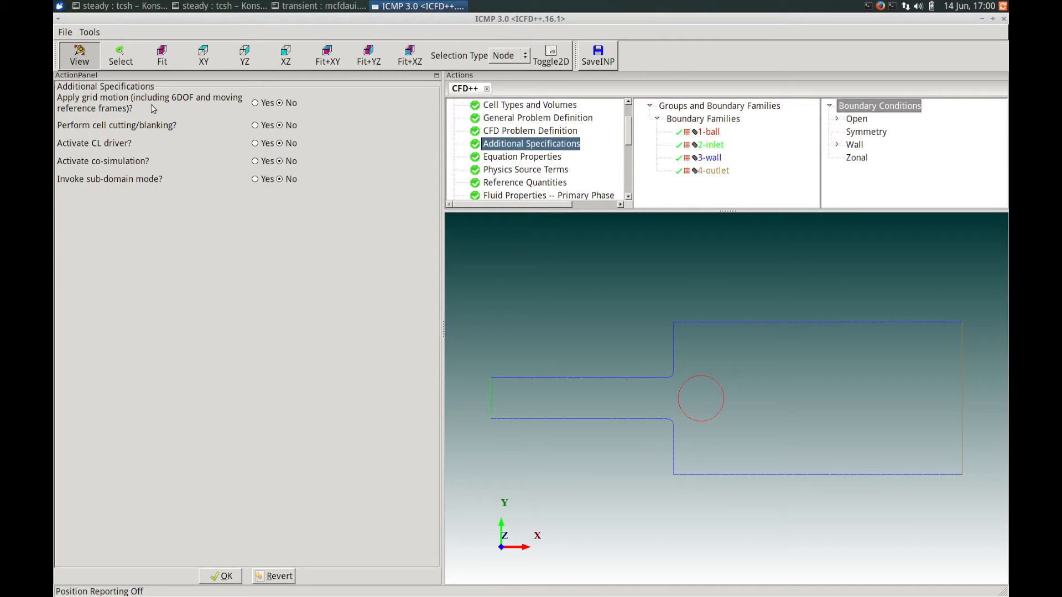
click(258, 103)
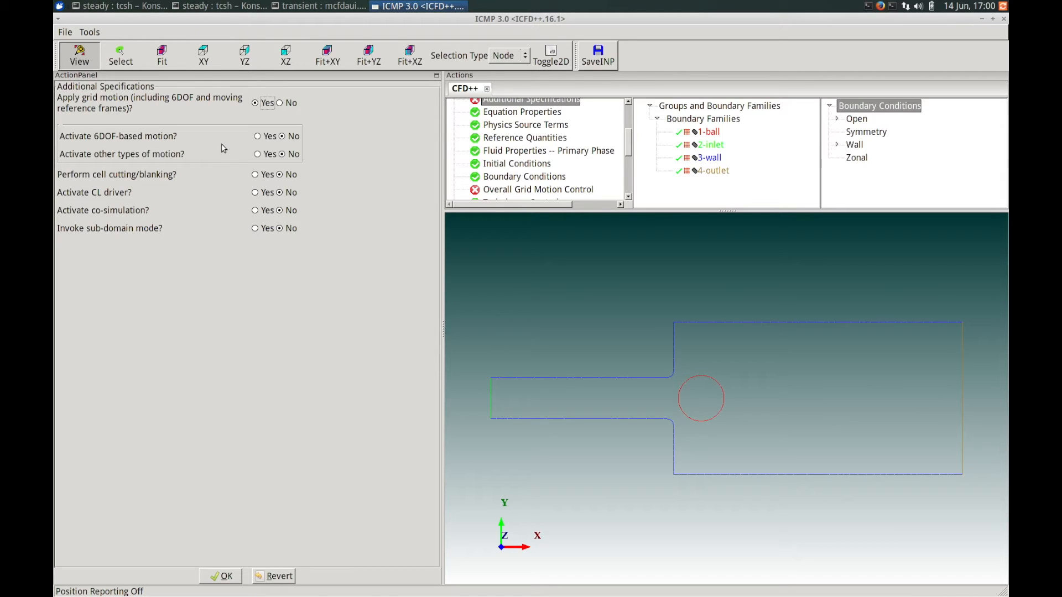
click(258, 154)
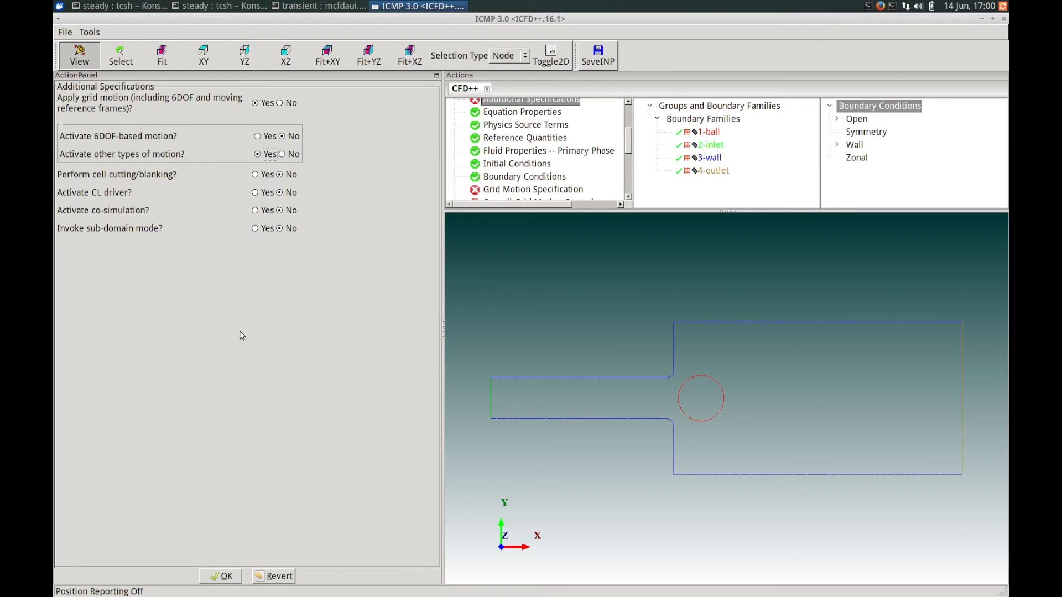
click(219, 578)
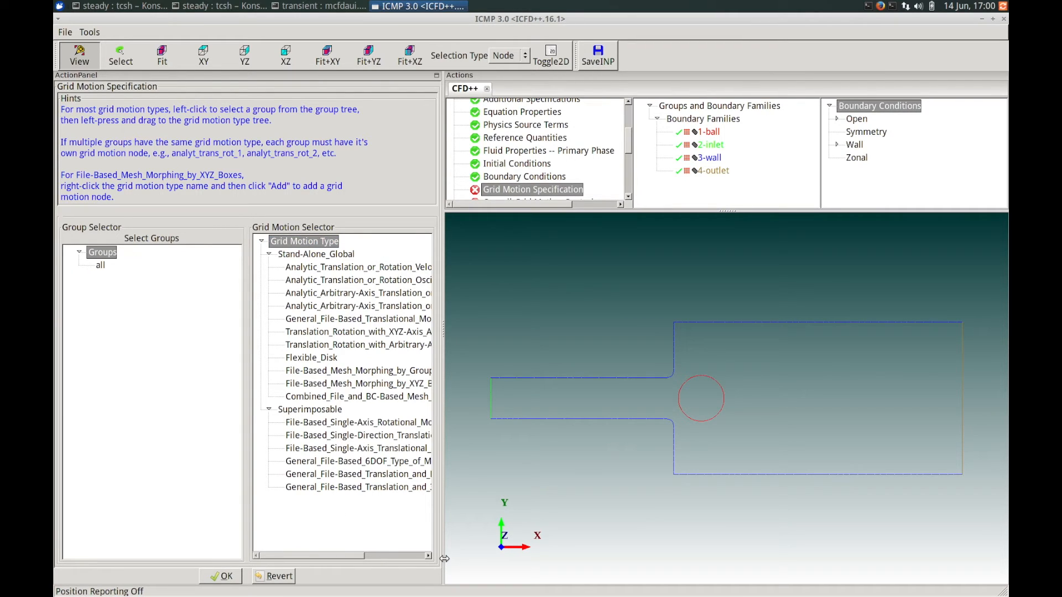
- Assign the group "all" to Combined File and BC-Based Mesh Morphing and set its BC-based controls usage to Apply
drag(444, 558, 459, 558)
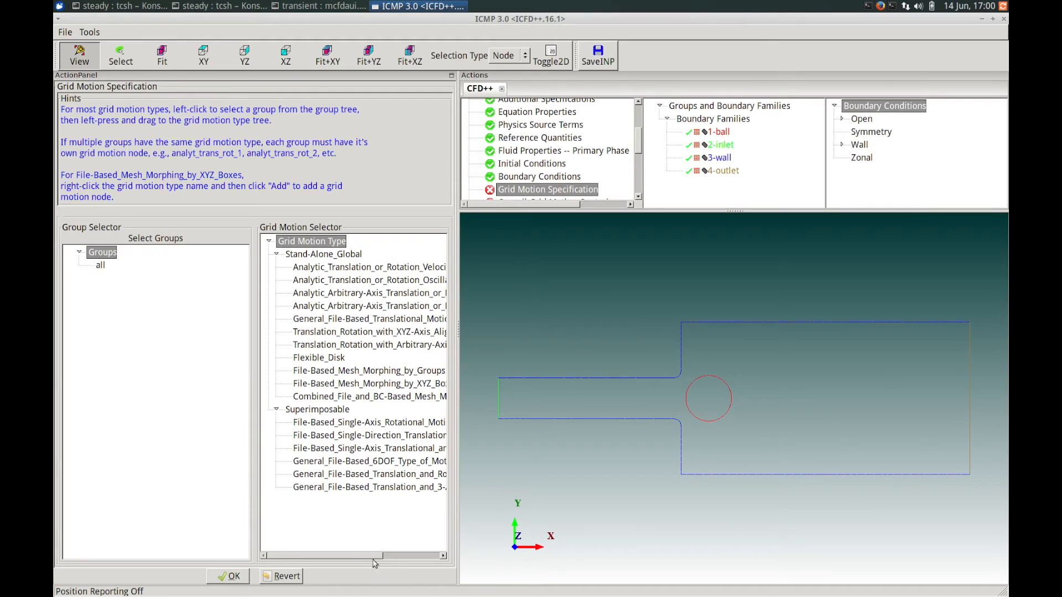
drag(373, 558, 380, 558)
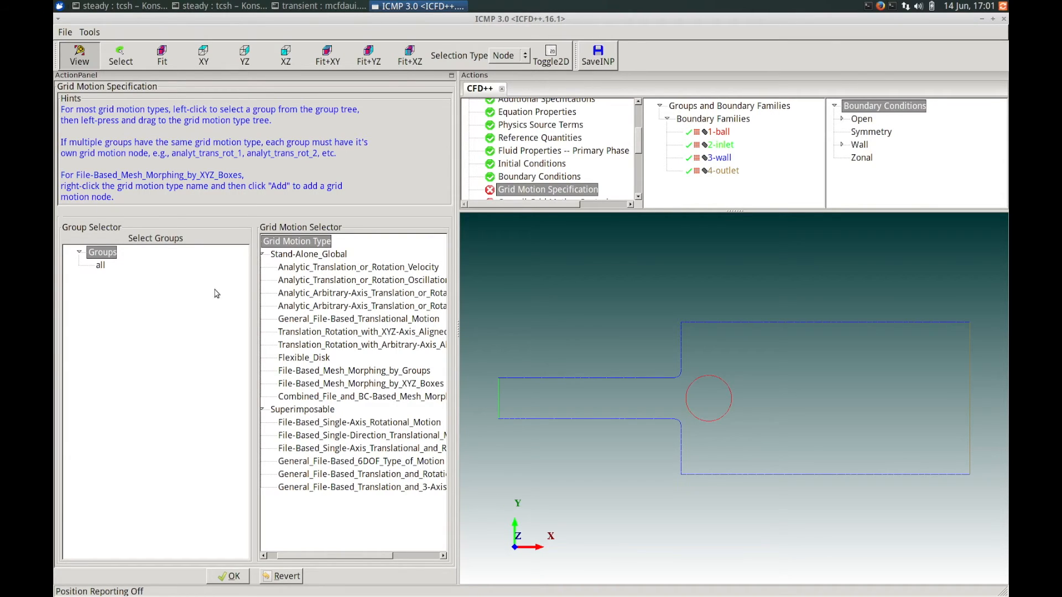
click(101, 266)
drag(102, 269, 302, 401)
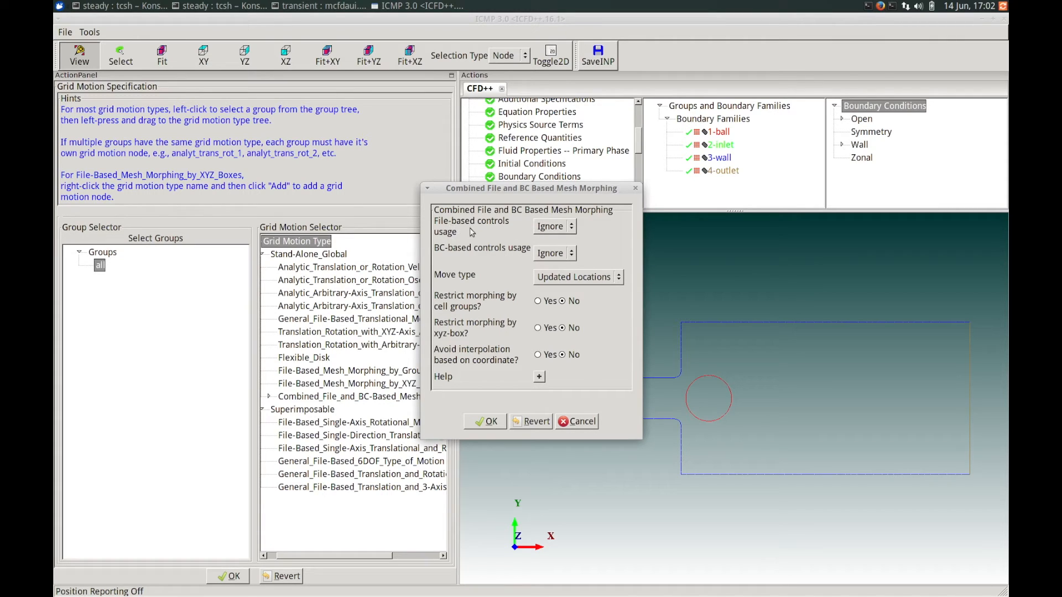
click(570, 254)
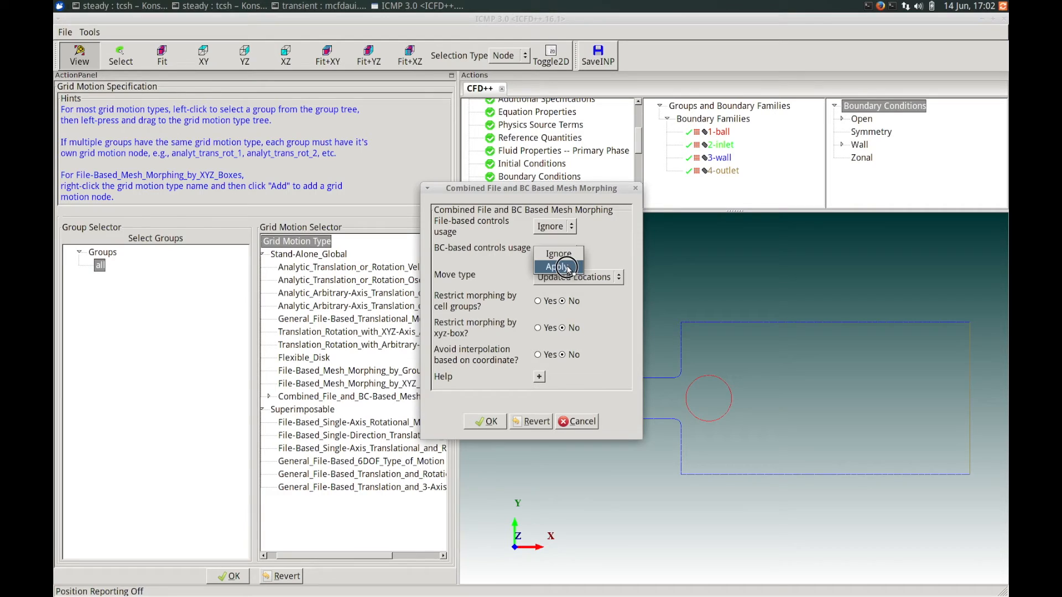
click(566, 268)
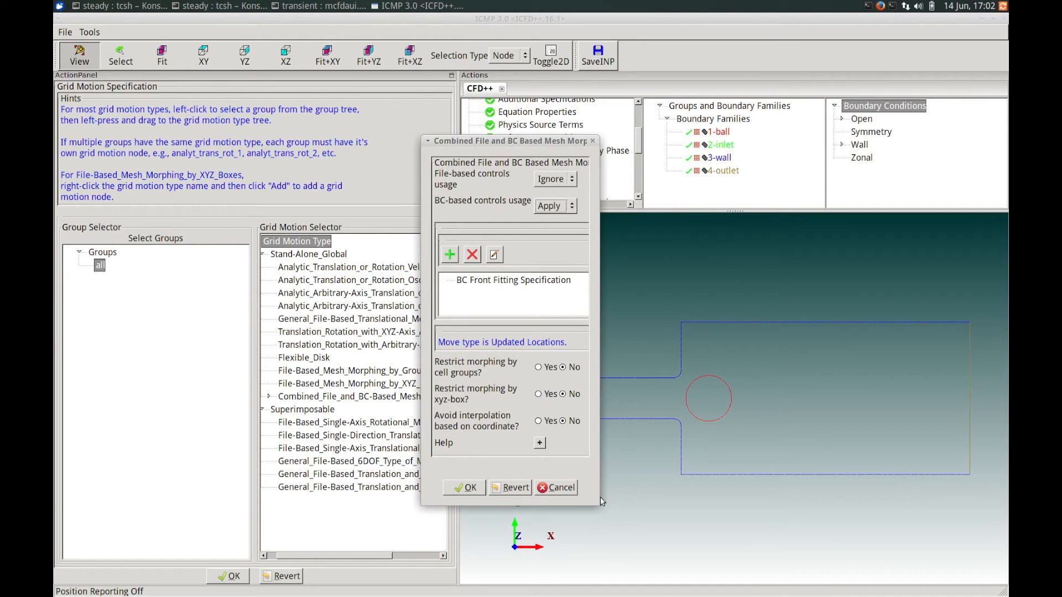
- Add four BC front fitting entries under BC Front Fitting Specification for the mesh morphing
click(466, 281)
click(451, 255)
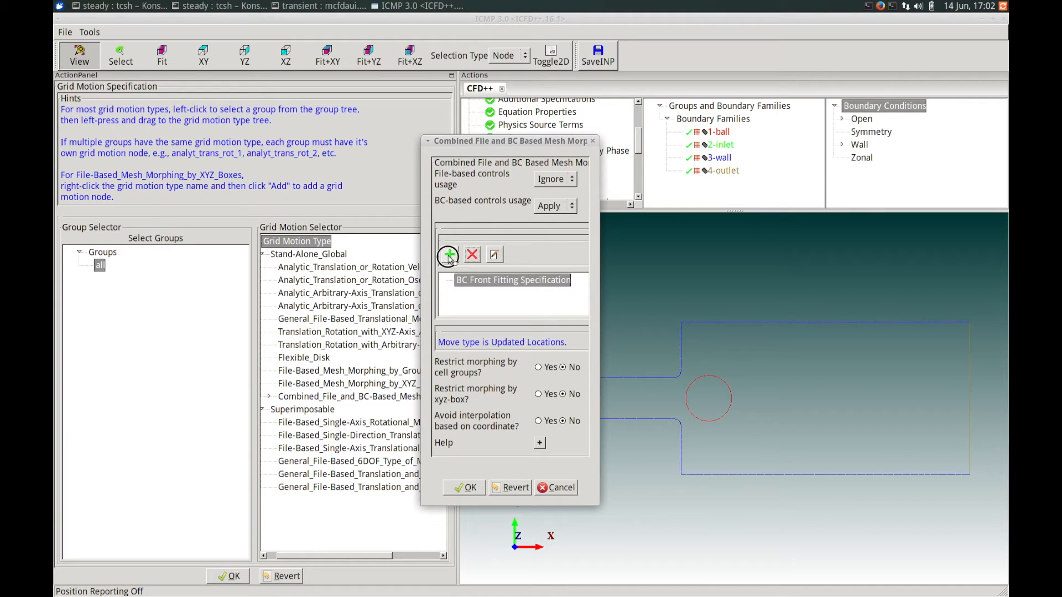
click(445, 291)
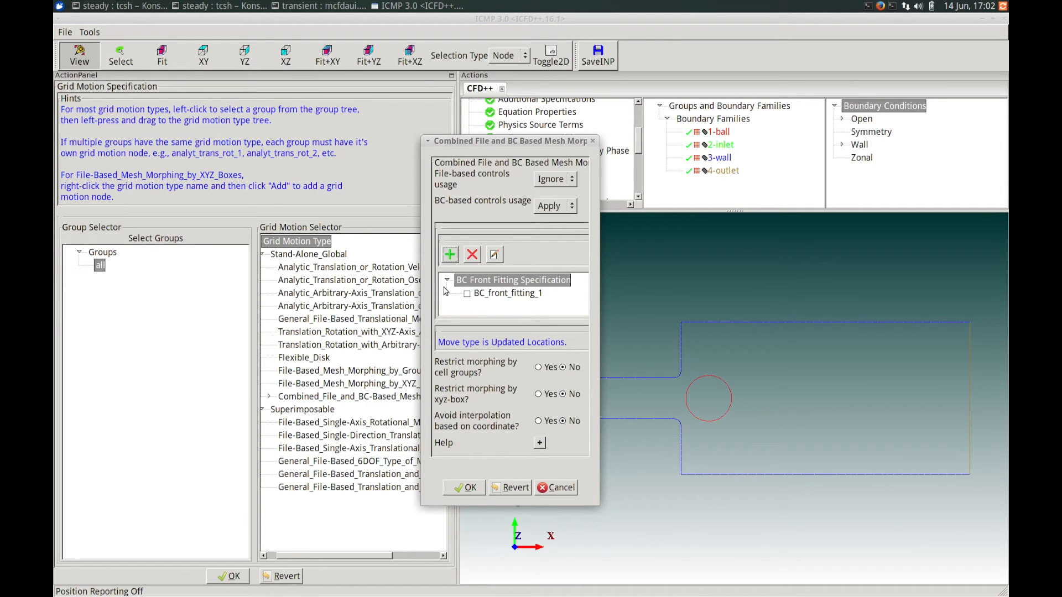
click(481, 295)
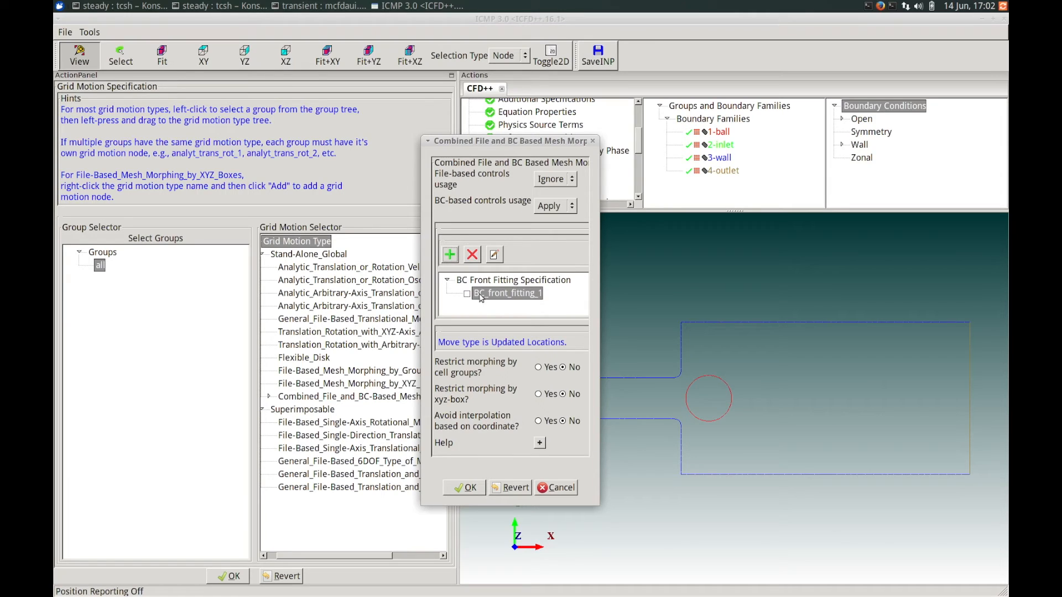
drag(507, 145, 383, 184)
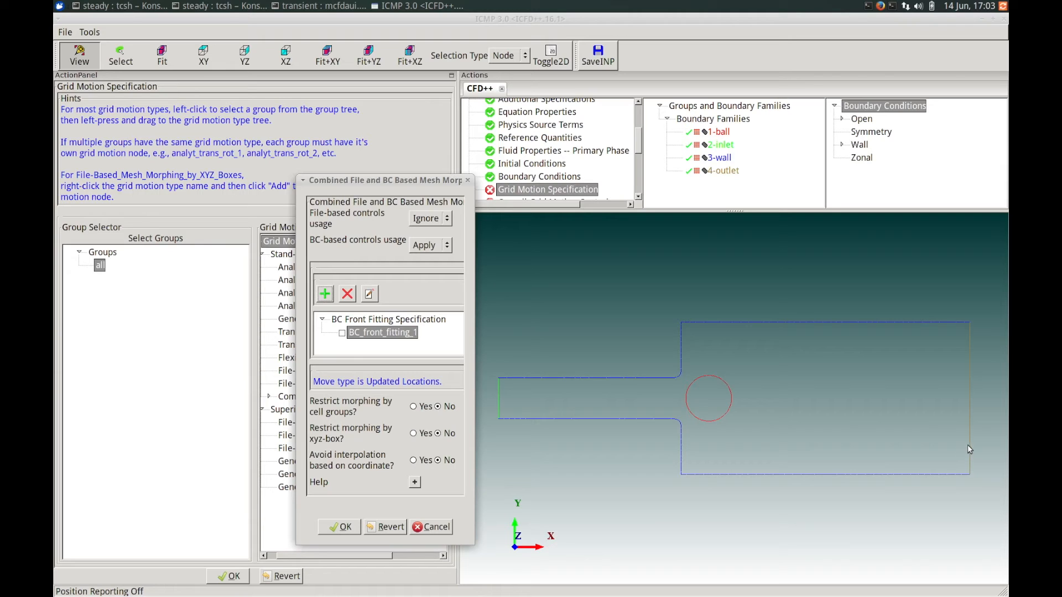
click(326, 295)
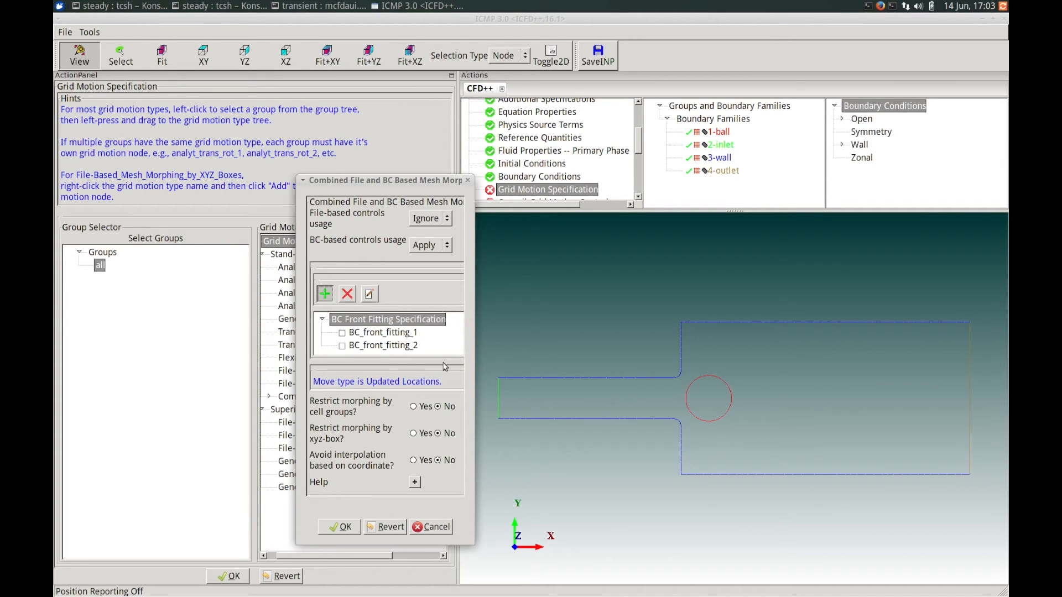
scroll(397, 335, down, 2)
scroll(397, 334, up, 2)
- Enable BC_front_fitting_1, assign it to boundary 1-ball, and set its type to File-based translational displacement vs. time -- Type 21
click(366, 334)
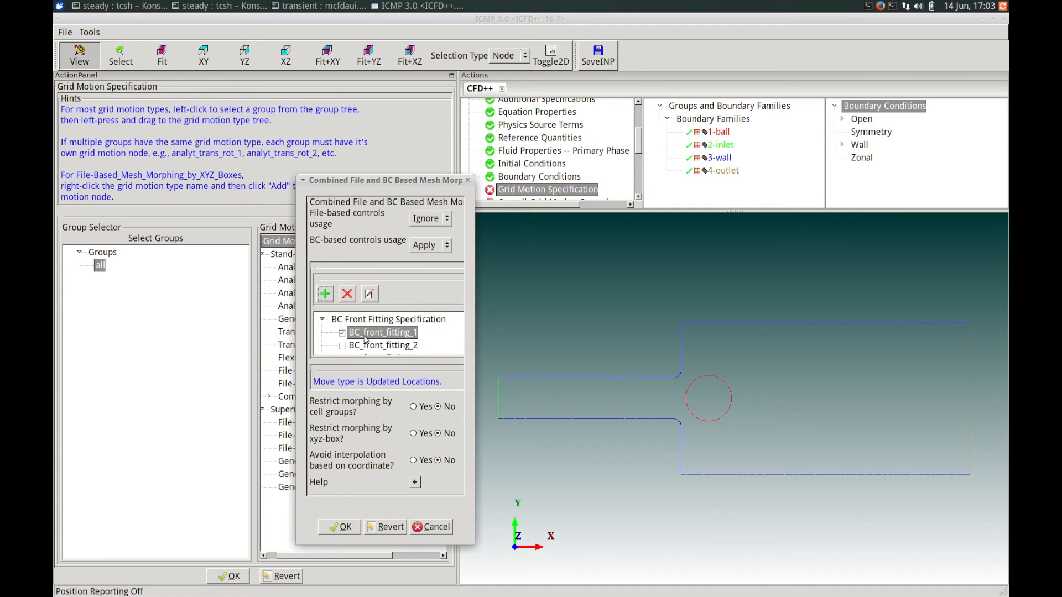
click(370, 293)
click(259, 290)
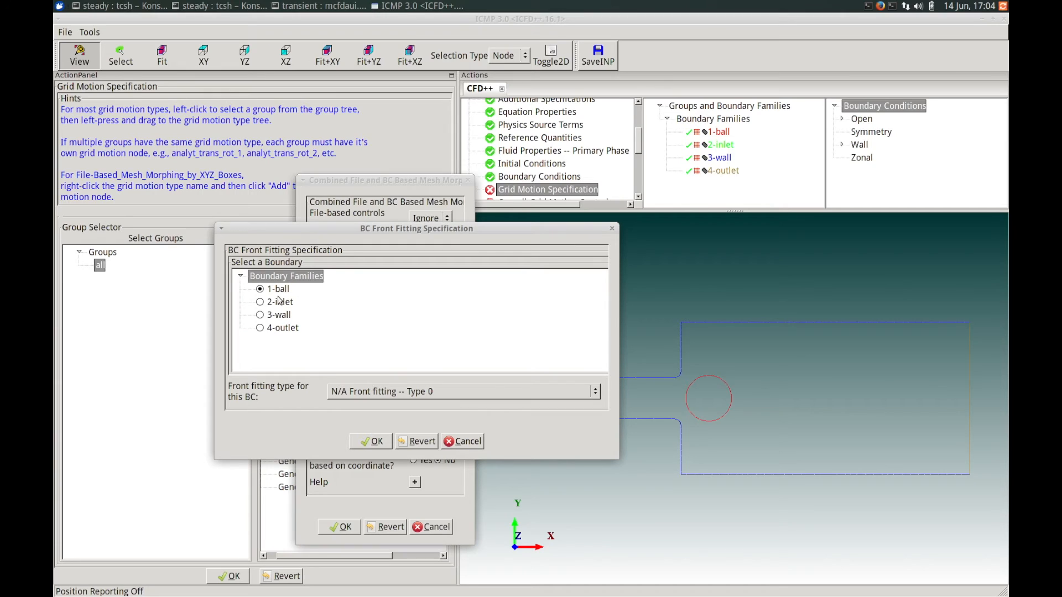
click(590, 396)
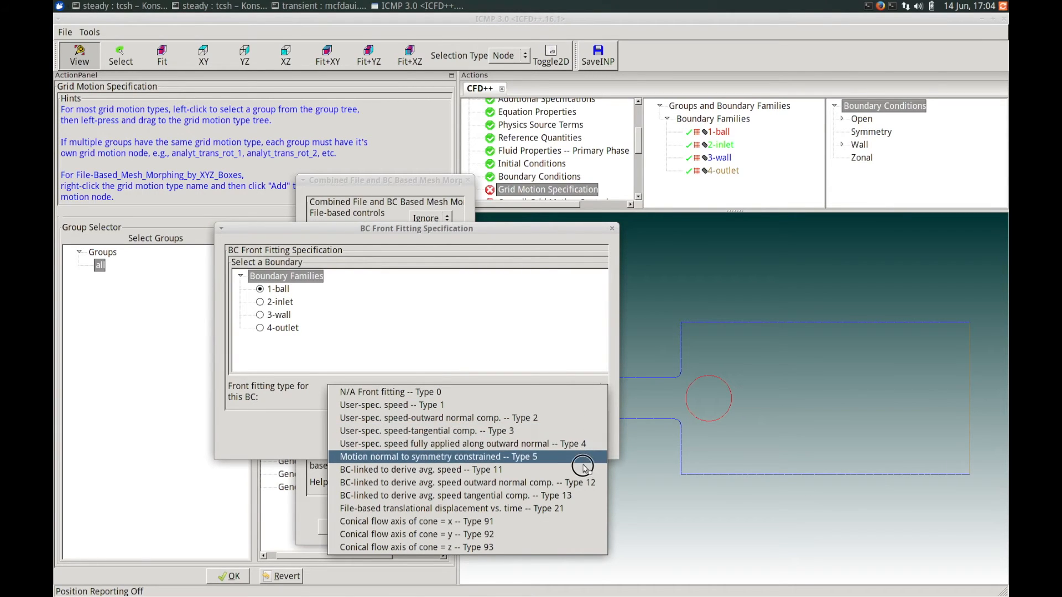
click(543, 513)
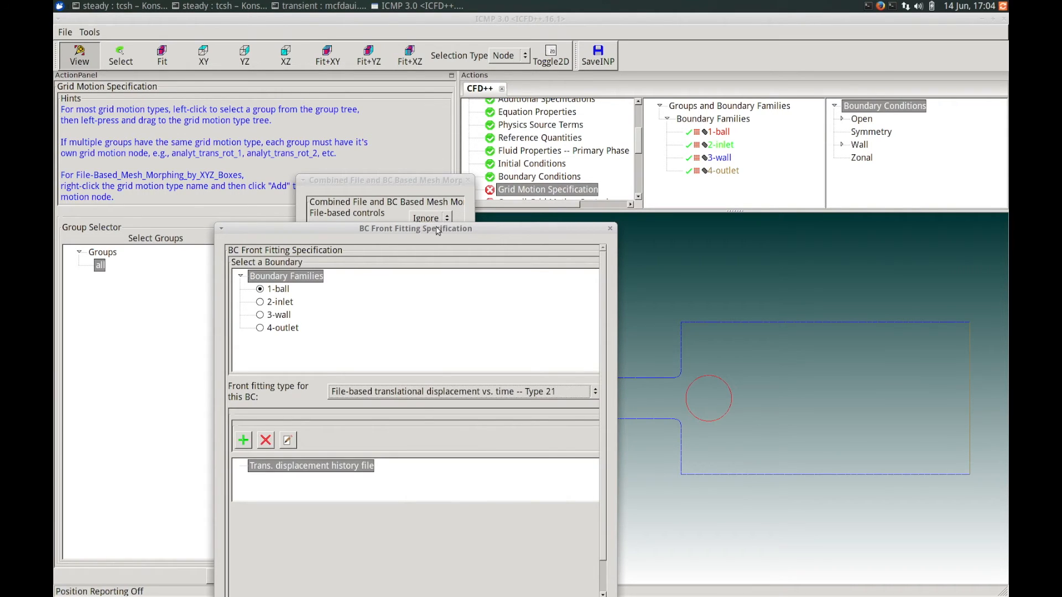
- Add and select a translational displacement history file for the ball, named simplemotion.dat, and accept the front fitting specification
drag(442, 232, 459, 186)
drag(464, 119, 462, 110)
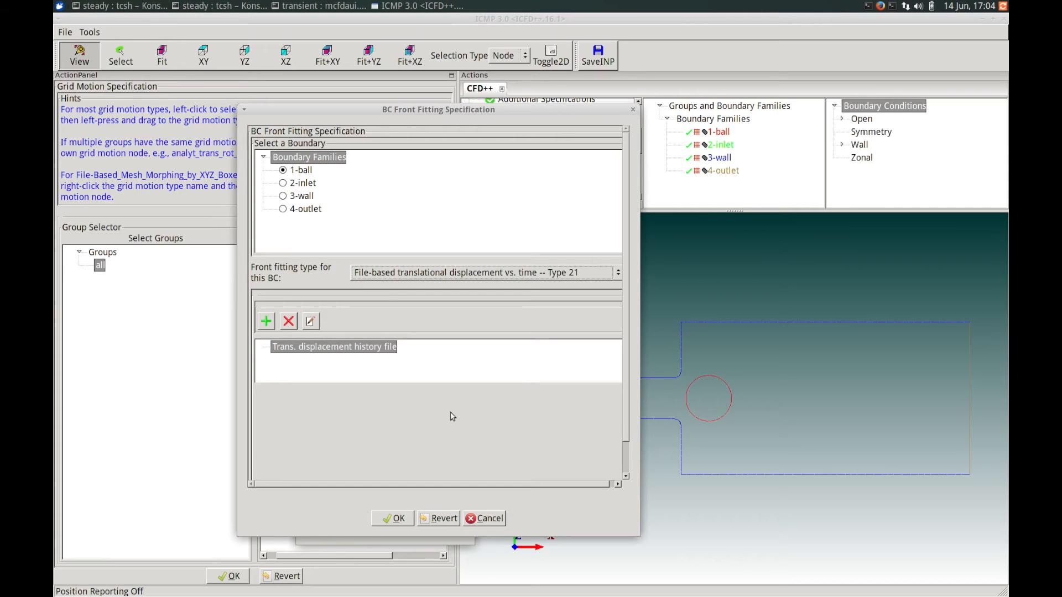
click(286, 351)
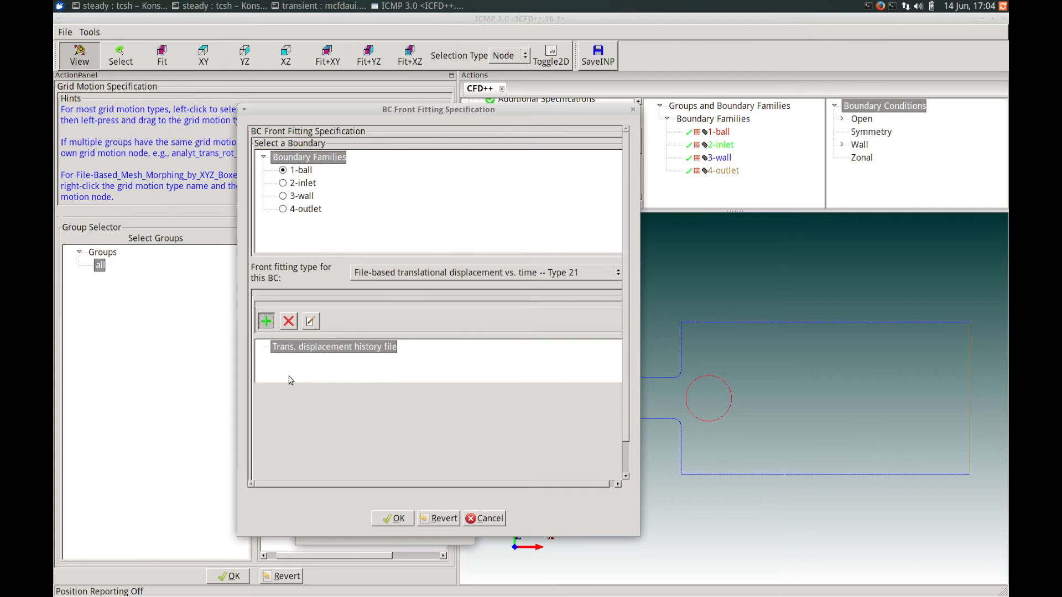
click(301, 362)
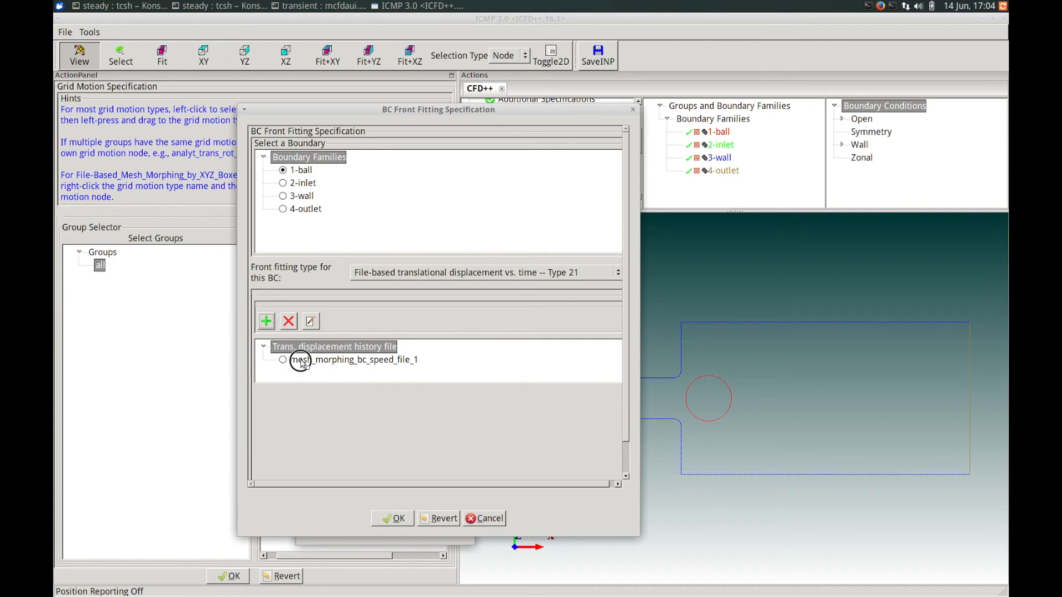
click(283, 360)
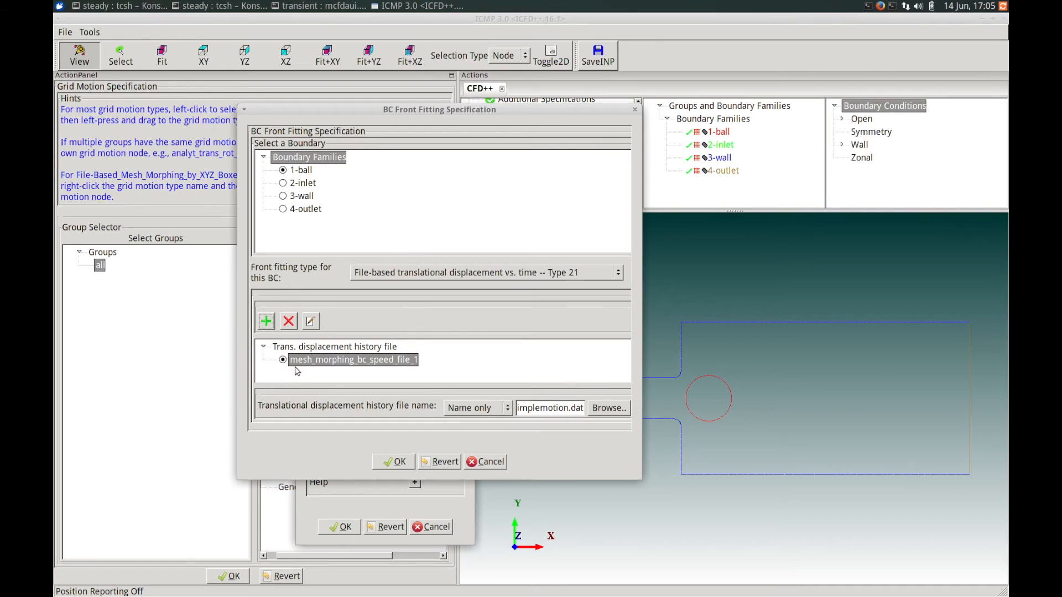
triple_click(530, 409)
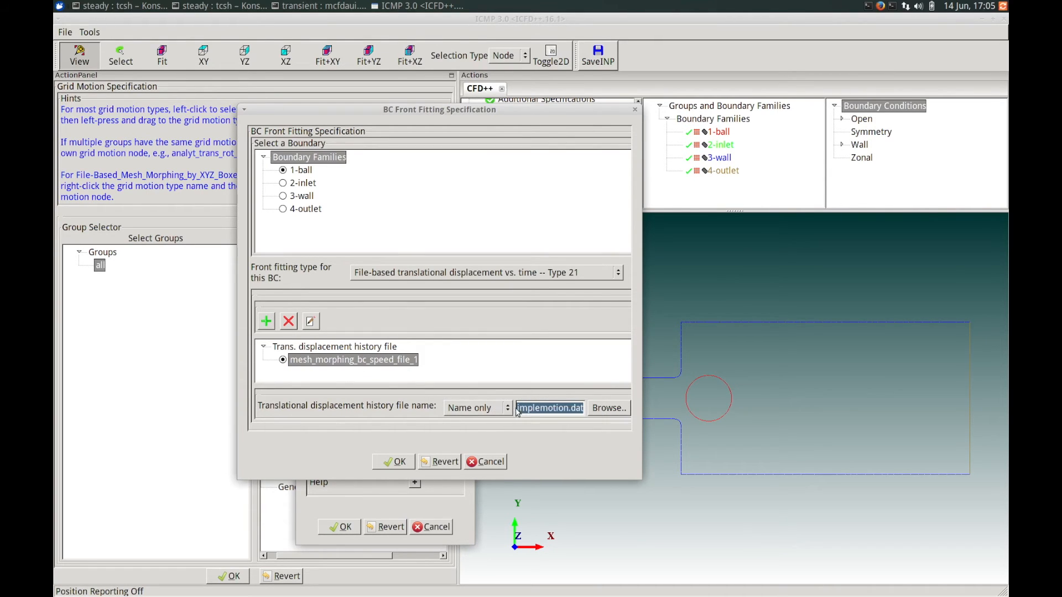
click(520, 409)
mouse_move(520, 408)
mouse_down()
mouse_move(511, 408)
mouse_move(527, 409)
mouse_up()
click(559, 409)
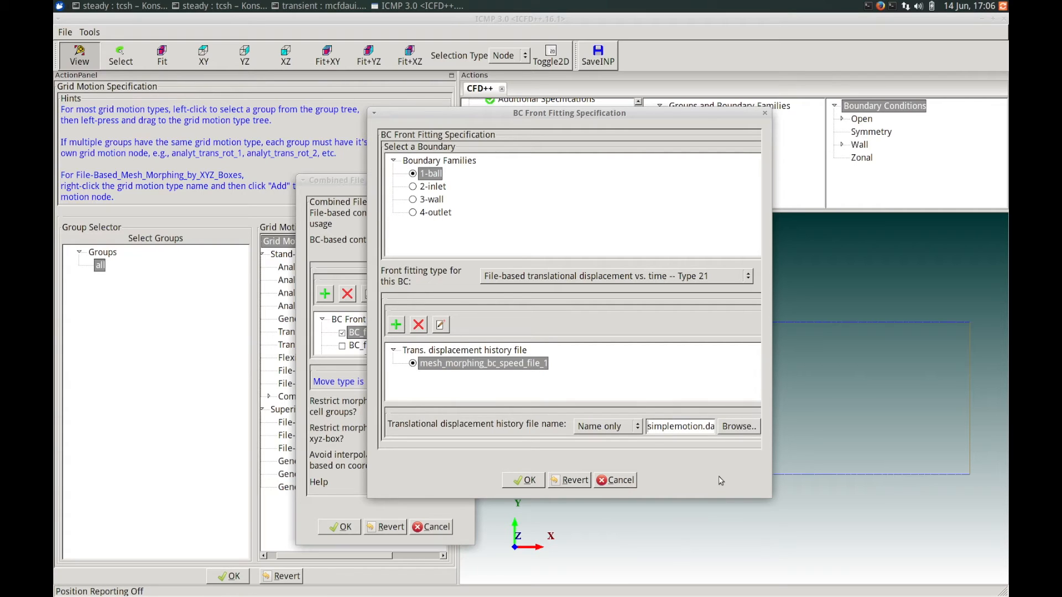
click(525, 480)
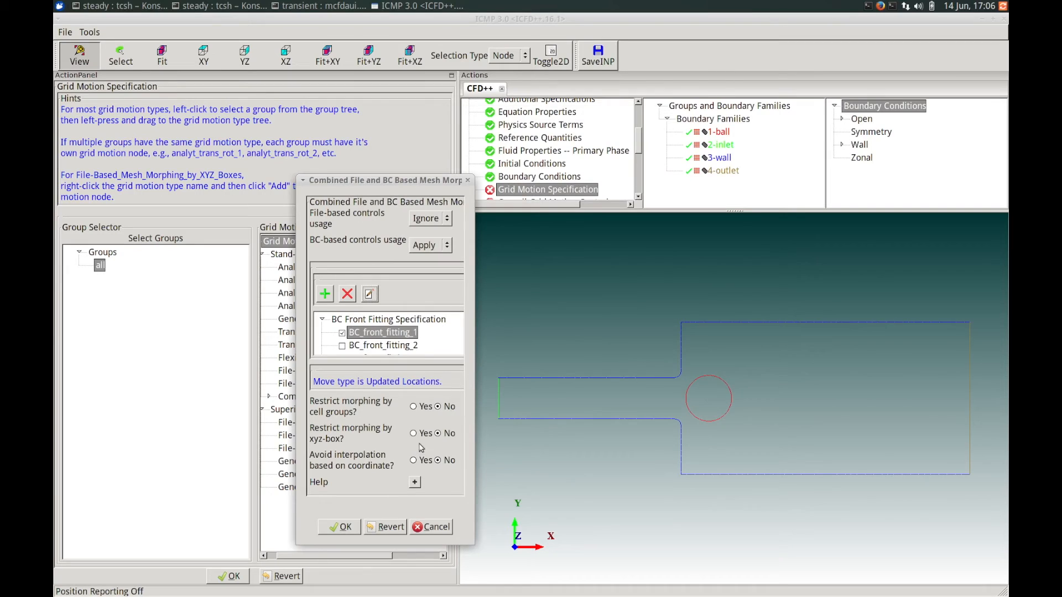
- Enable BC_front_fitting_2 and assign it to boundary 2-inlet with N/A Front fitting -- Type 0
click(342, 346)
click(365, 346)
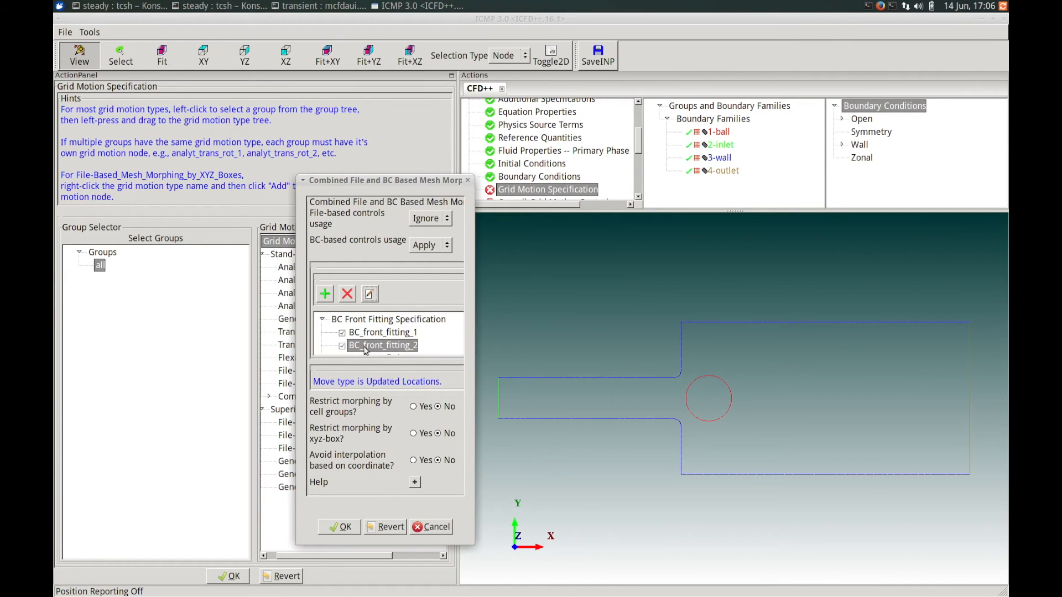
click(371, 295)
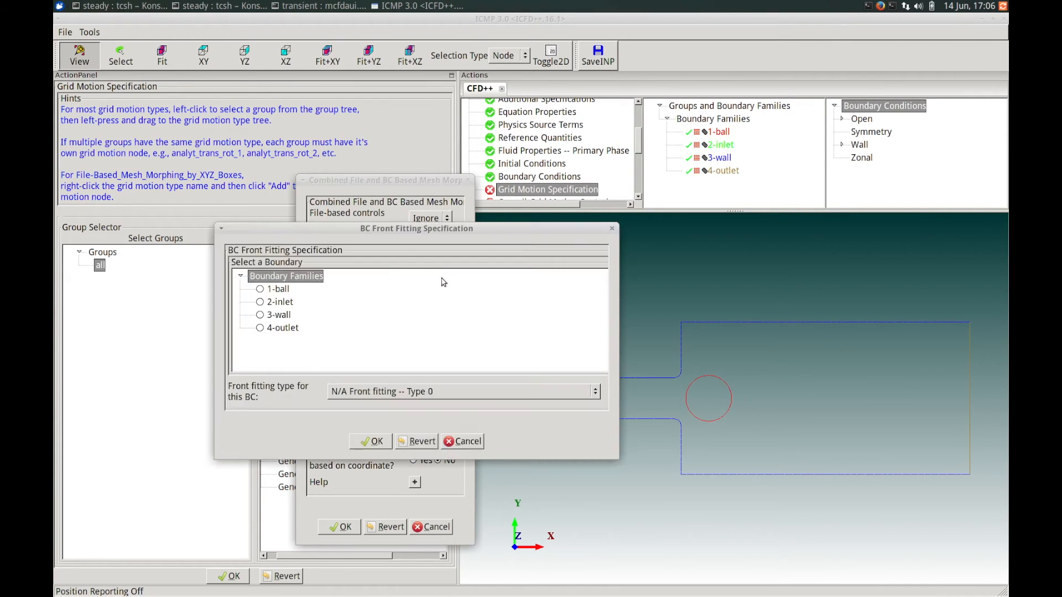
click(259, 303)
click(372, 441)
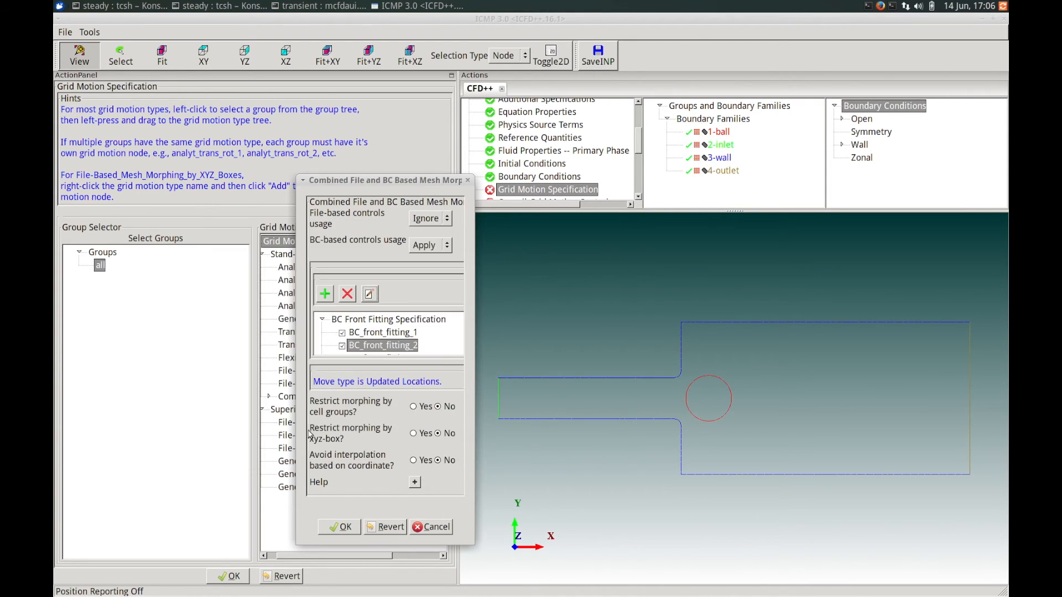
- Enable BC_front_fitting_3 and assign it to boundary 3-wall with N/A Front fitting -- Type 0
scroll(401, 344, down, 2)
click(354, 331)
click(369, 294)
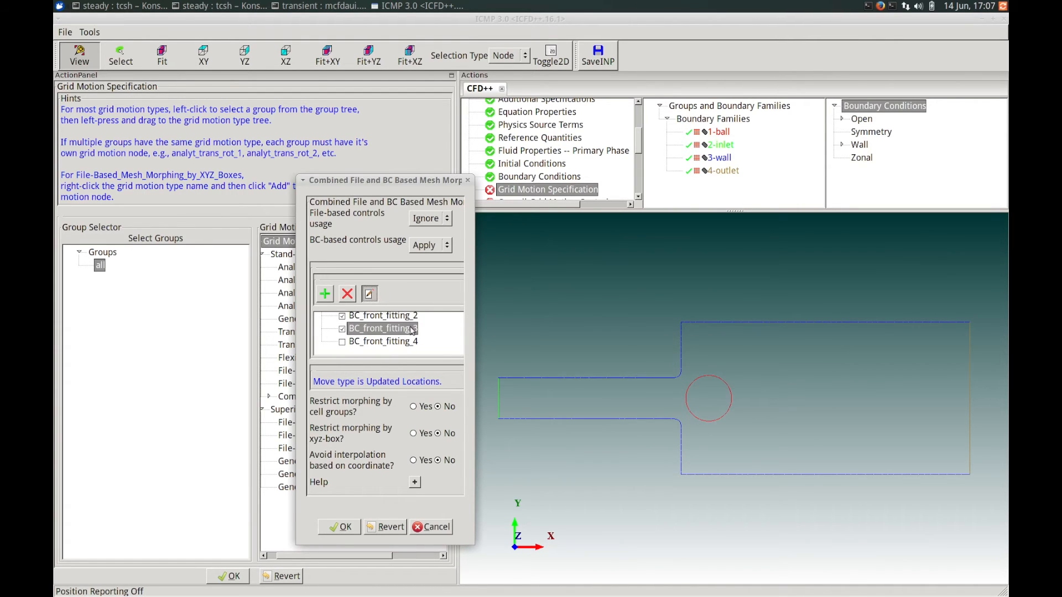
drag(386, 231, 580, 254)
click(454, 337)
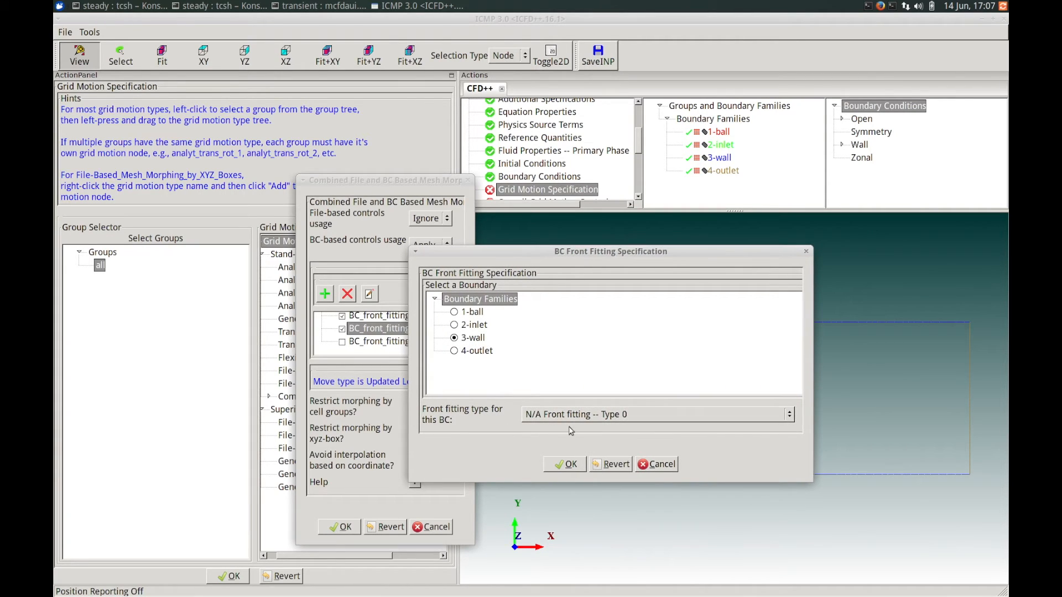
click(565, 464)
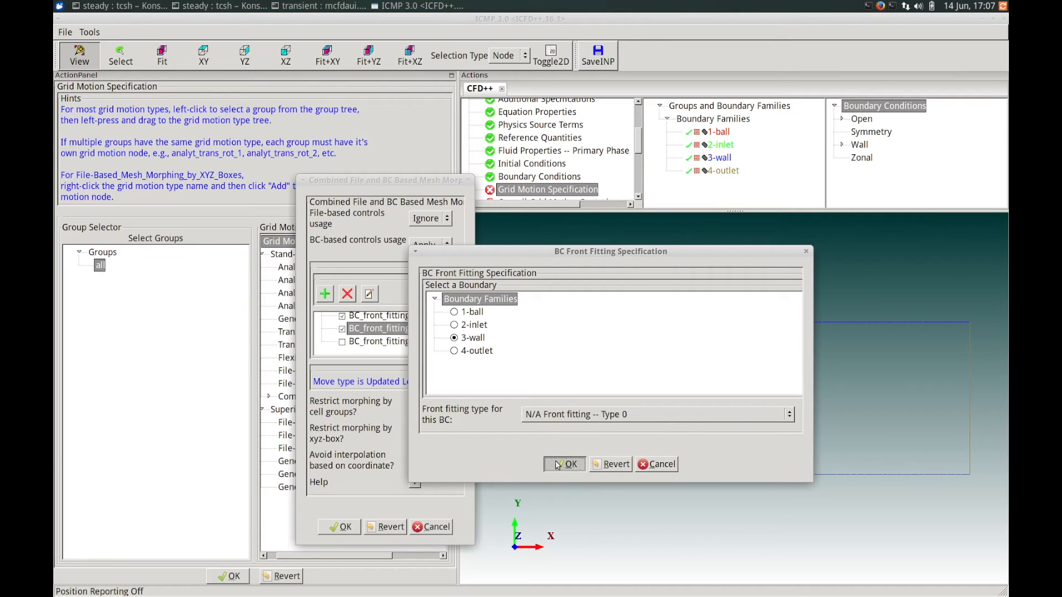
- Enable BC_front_fitting_4 and assign it to boundary 4-outlet with N/A Front fitting -- Type 0
click(366, 342)
click(342, 342)
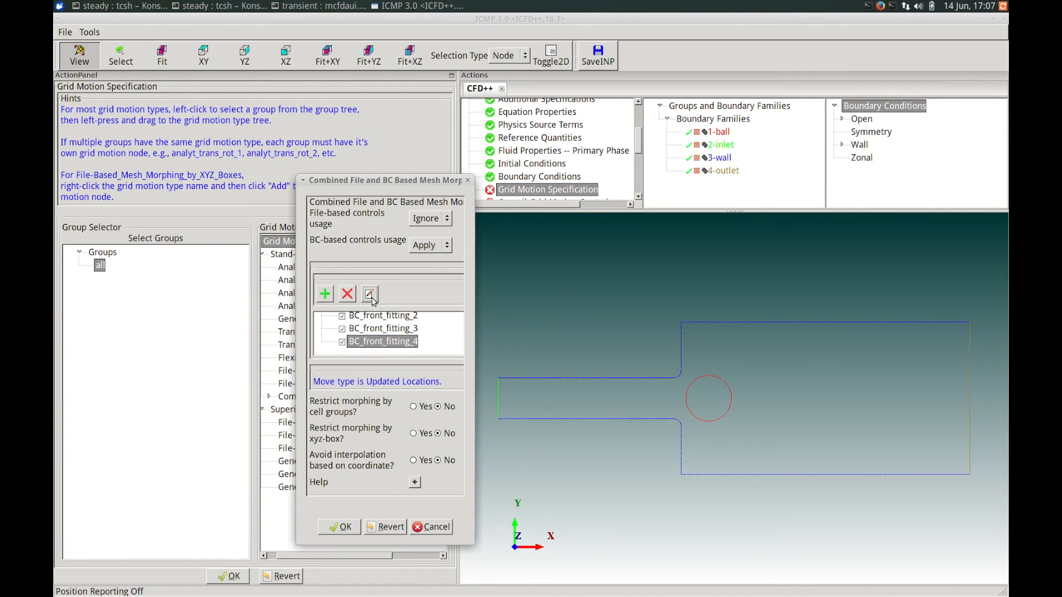
double_click(416, 344)
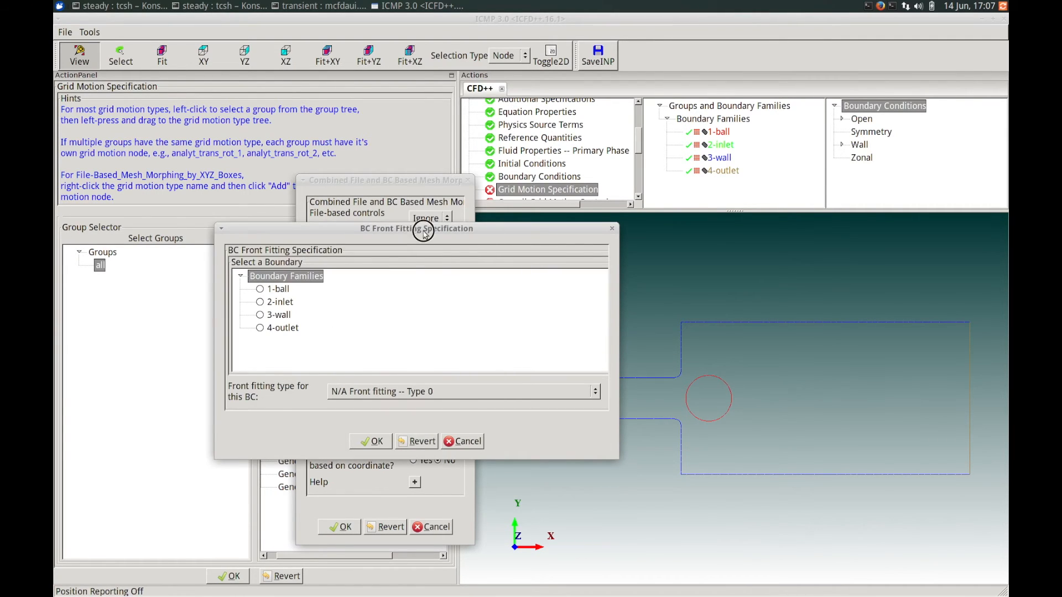
drag(420, 230, 580, 266)
click(455, 346)
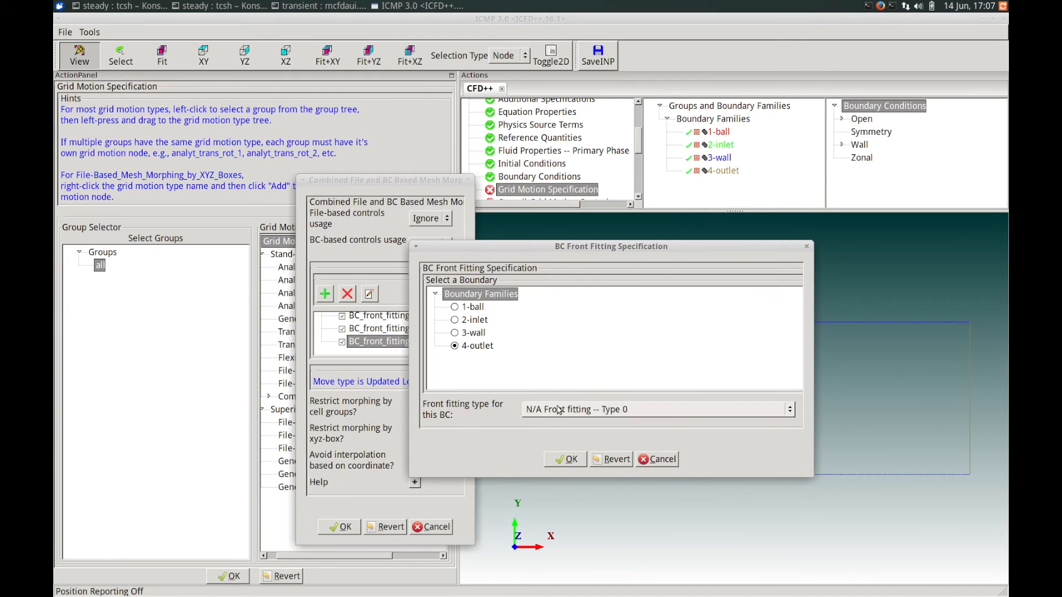
click(565, 460)
- Accept the combined mesh morphing settings, the grid motion specification, and the overall grid motion control options
scroll(435, 348, up, 1)
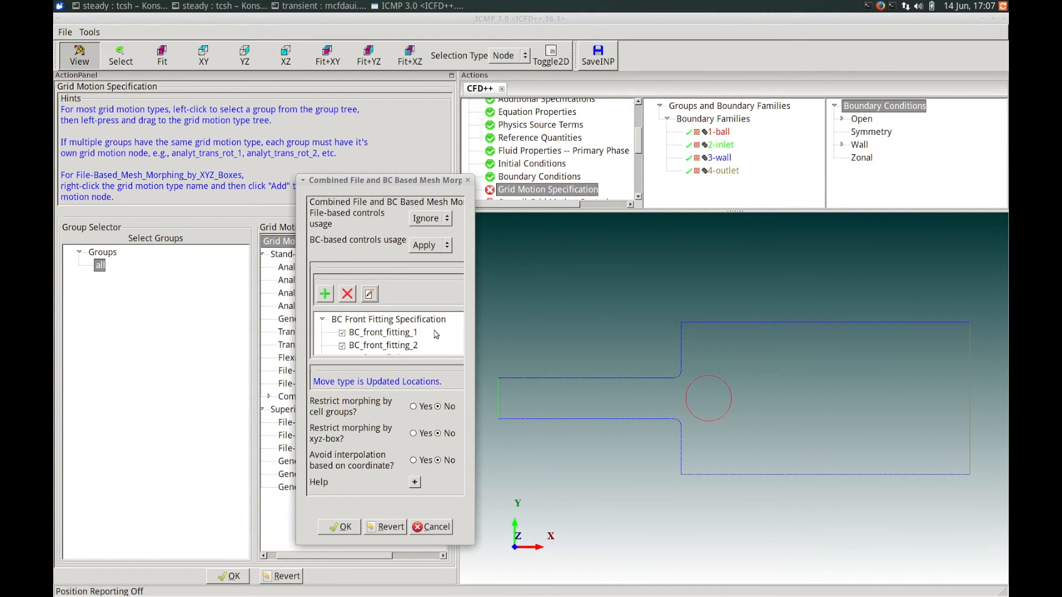
scroll(431, 338, down, 1)
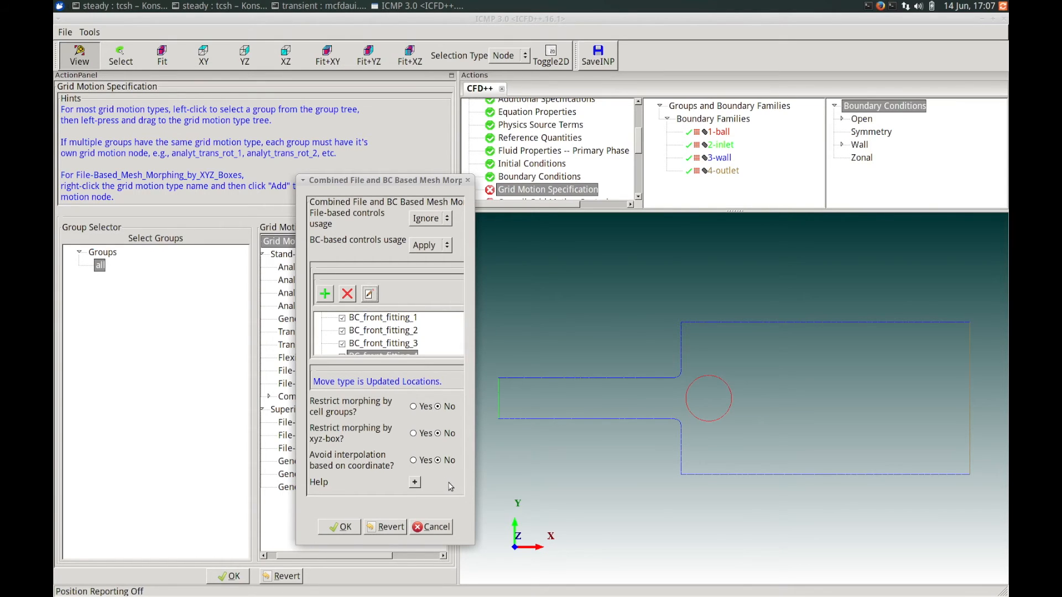
click(344, 526)
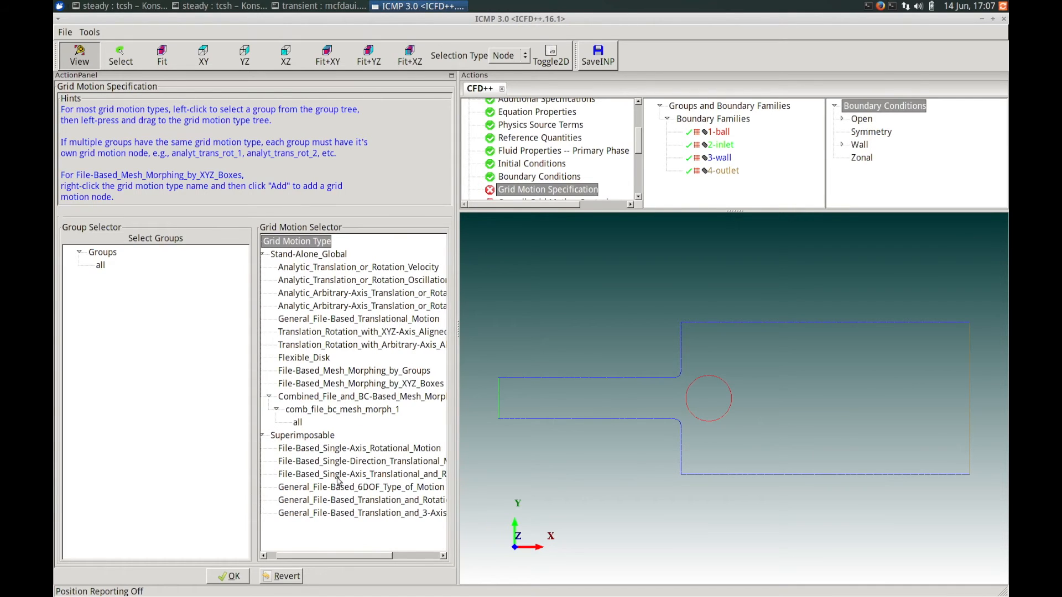
click(232, 576)
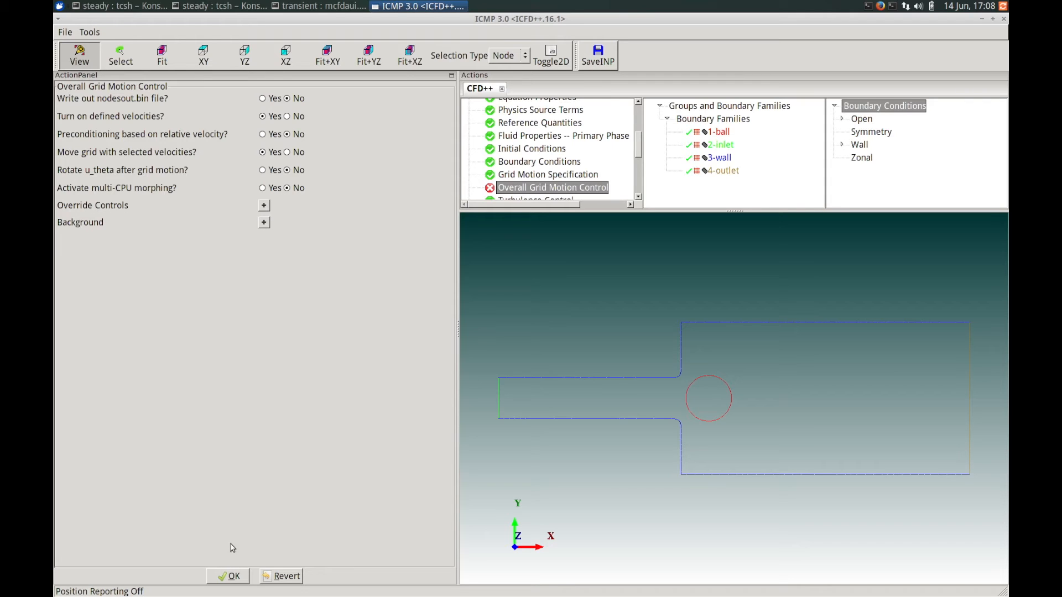
click(226, 575)
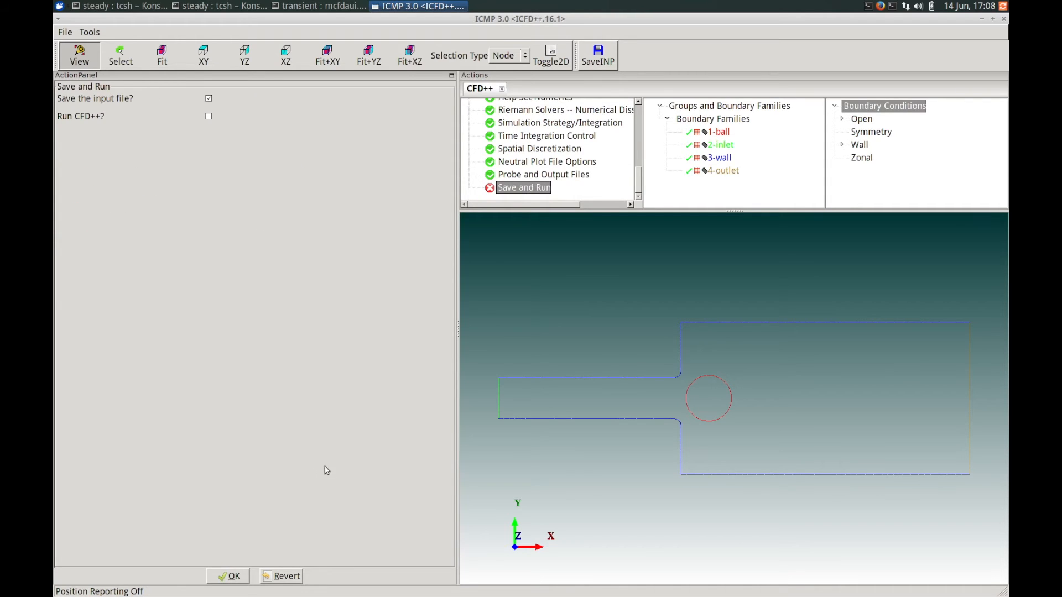
- In the probe and output files, enable neutral plot files with the step number appended, output every 10 steps, and accept
click(525, 176)
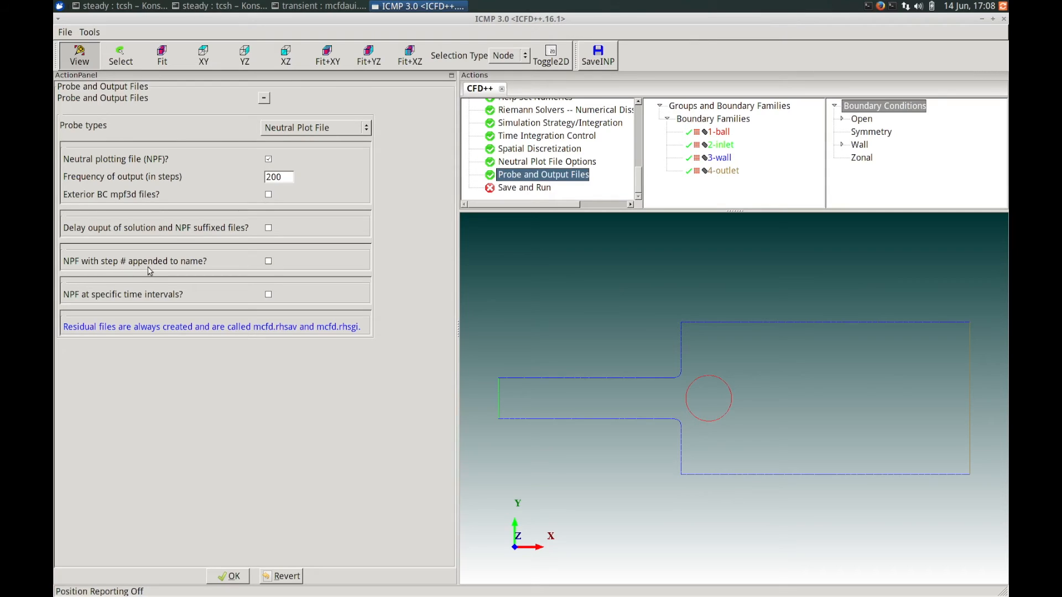
click(268, 261)
click(285, 279)
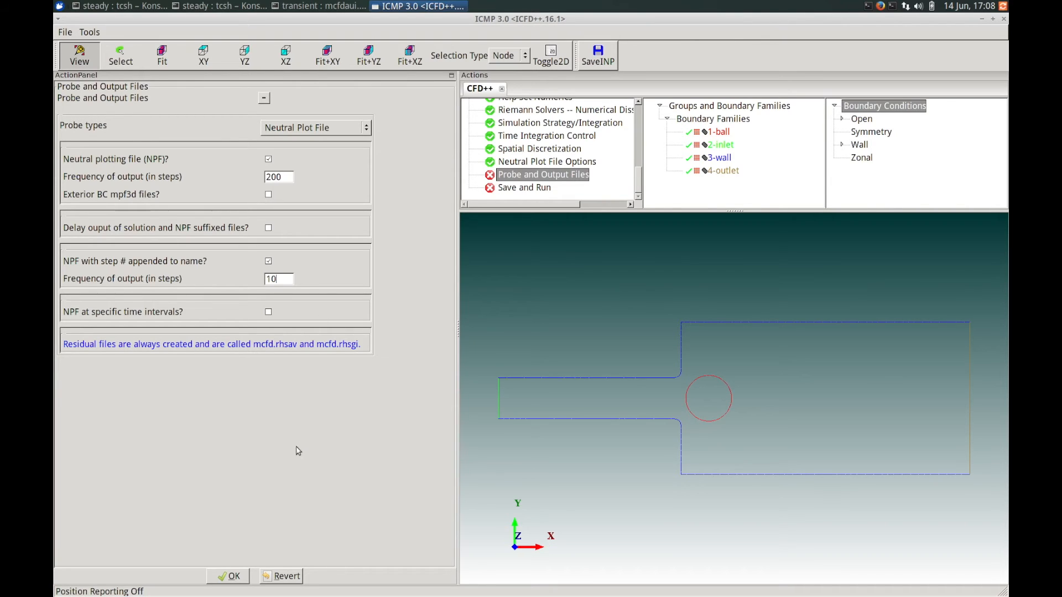
click(234, 579)
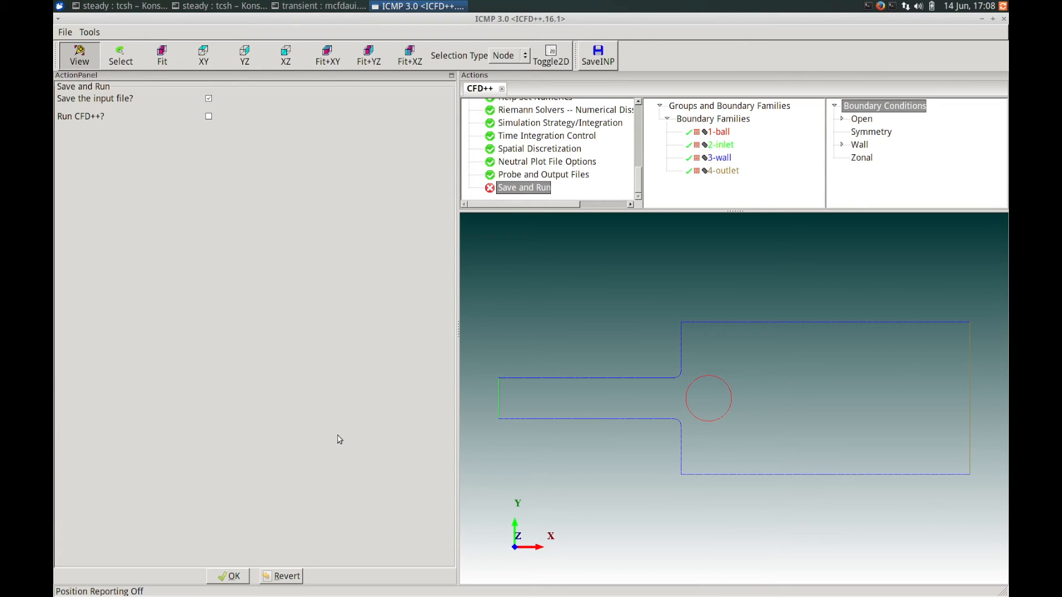
- Save the input file and run CFD++ in double precision on a single CPU
click(209, 117)
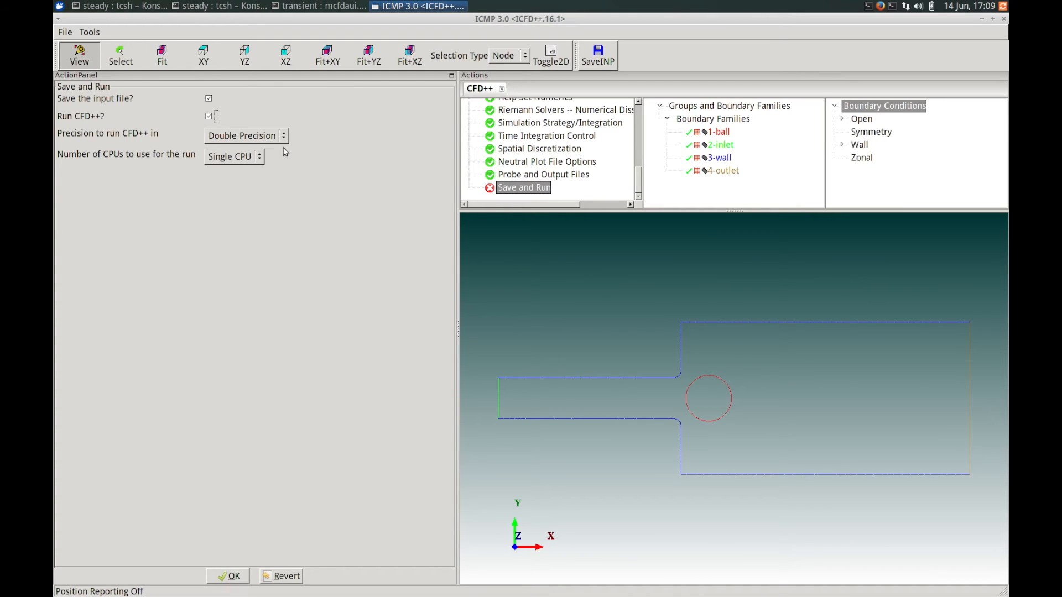
click(226, 577)
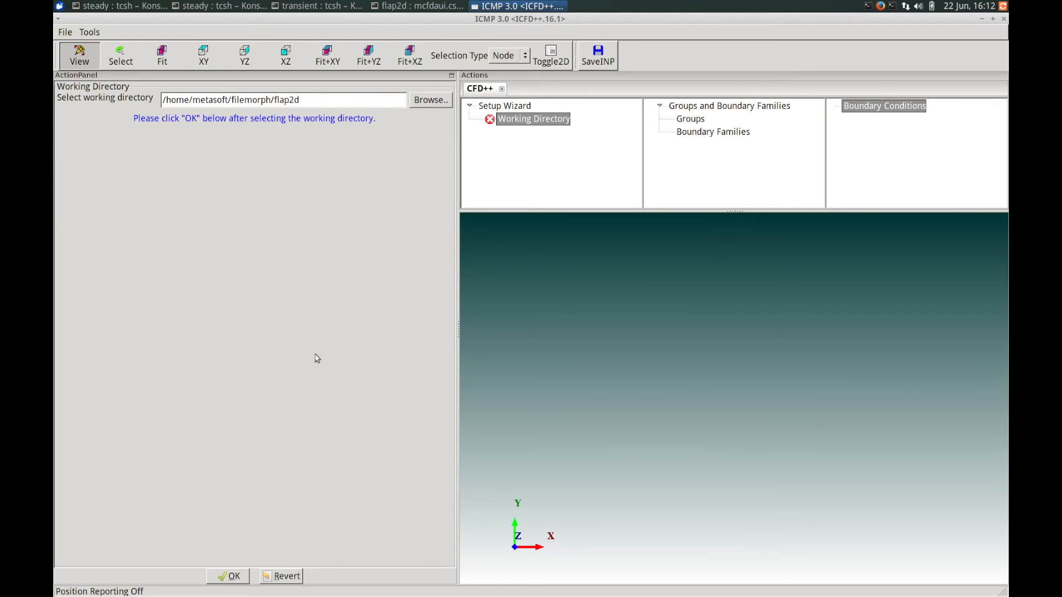
- Confirm the flap2d working directory, load the analyzed grid files with the BC family file, and accept the grid information
click(228, 576)
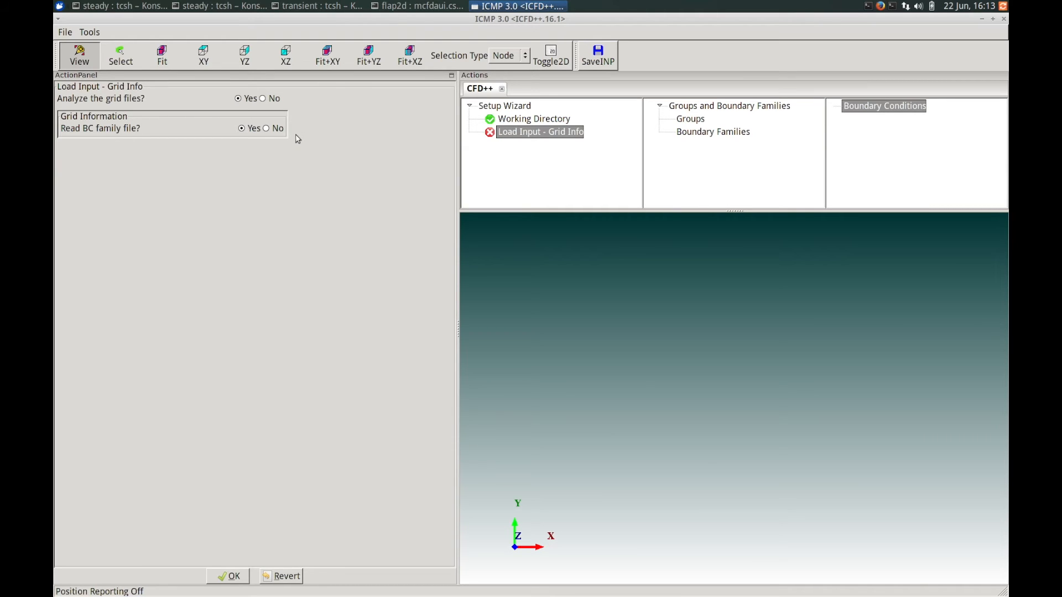
click(229, 576)
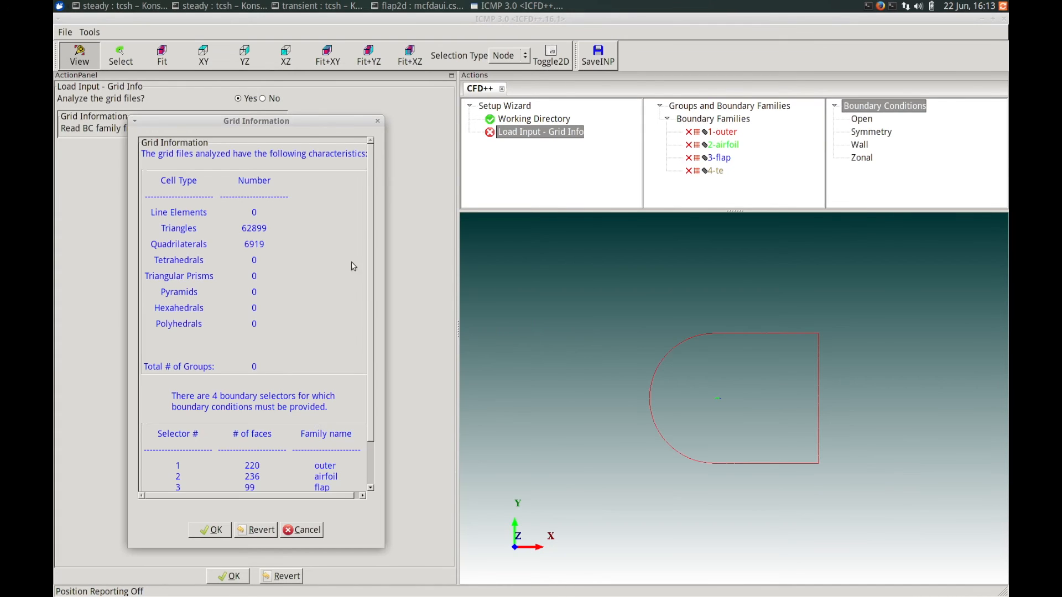
drag(298, 129, 458, 129)
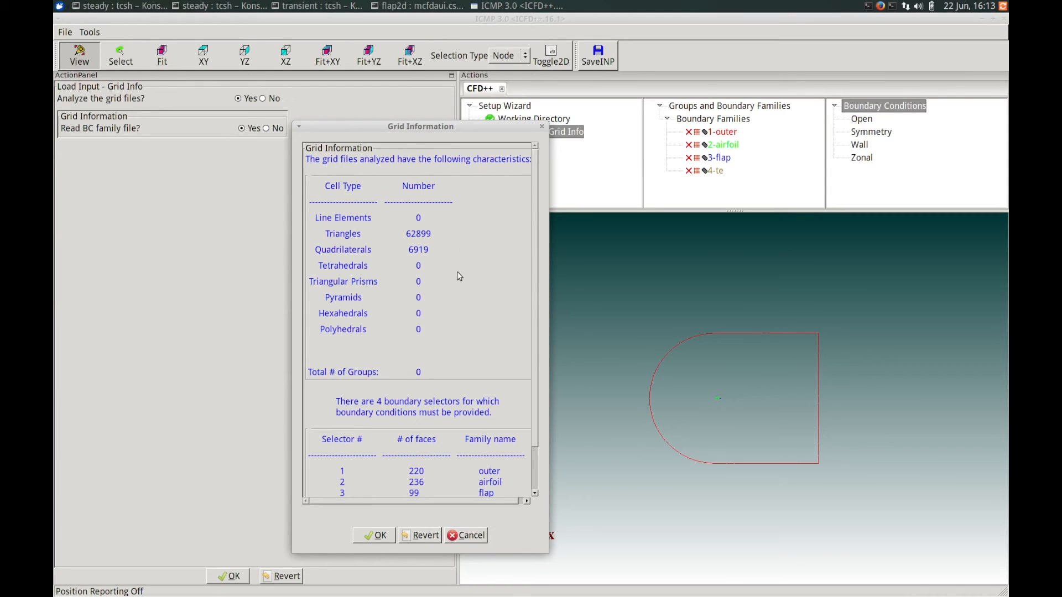
scroll(534, 343, down, 1)
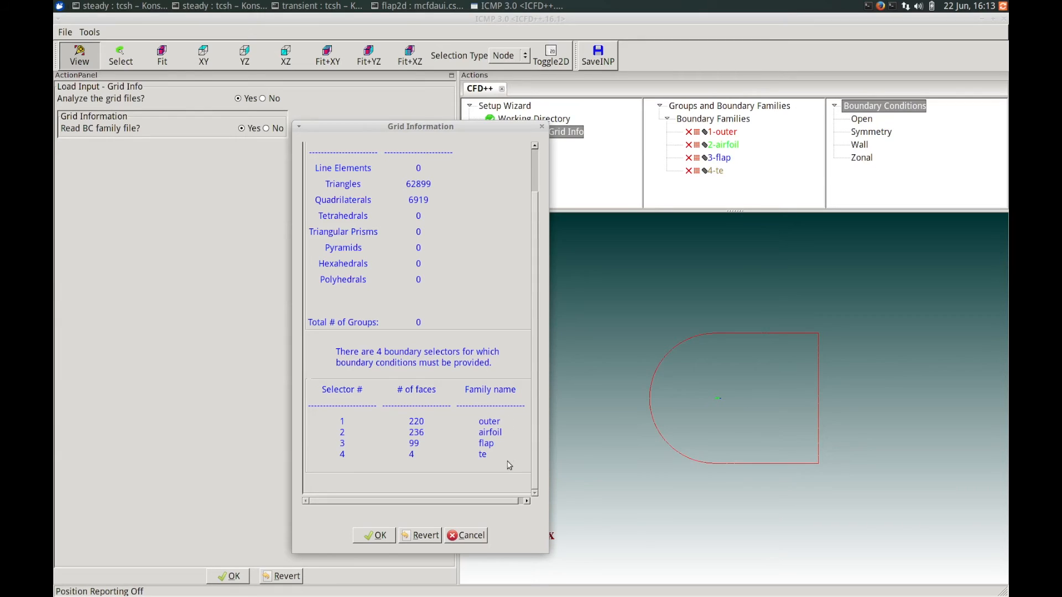
click(380, 537)
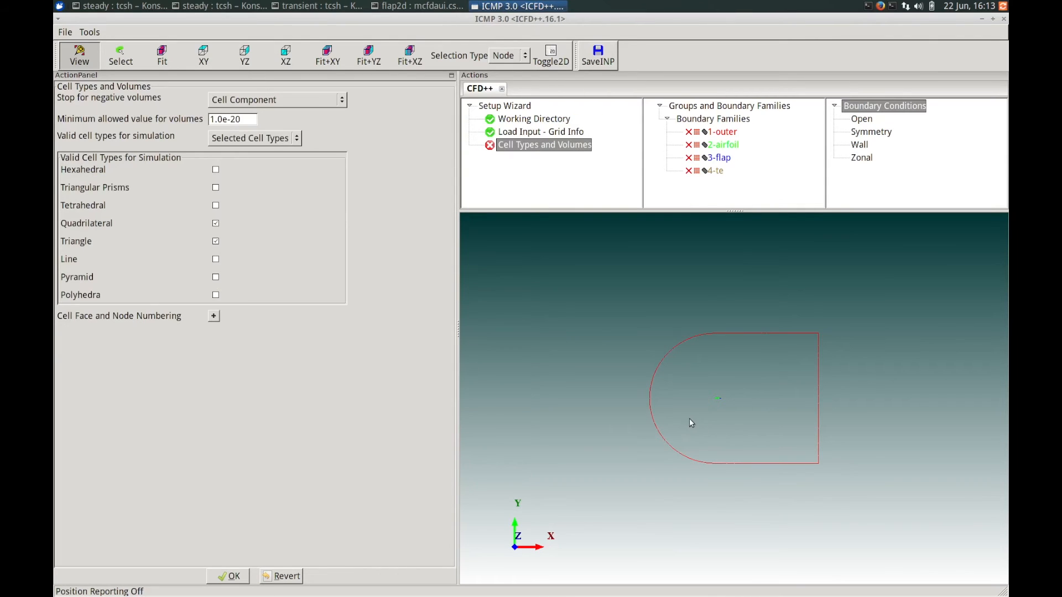
- Examine the airfoil and flap geometry inside the outer boundary up close
right_drag(706, 411, 709, 324)
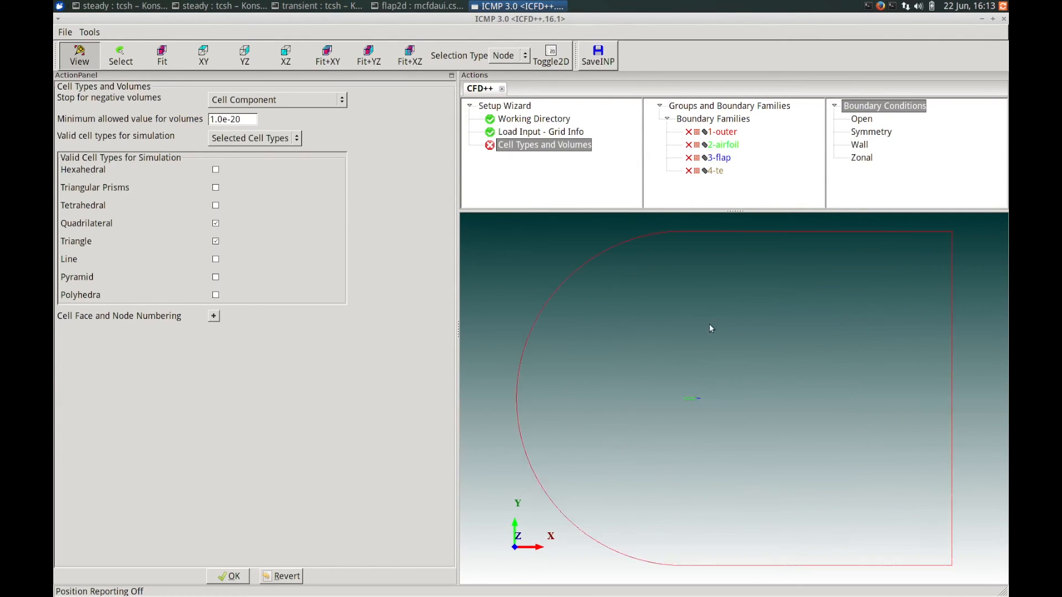
right_drag(697, 406, 708, 323)
right_drag(652, 411, 657, 354)
middle_drag(620, 407, 769, 375)
right_drag(669, 459, 673, 405)
middle_drag(694, 411, 743, 404)
right_drag(683, 442, 683, 427)
middle_drag(685, 421, 720, 411)
right_drag(693, 440, 690, 432)
middle_drag(690, 433, 712, 429)
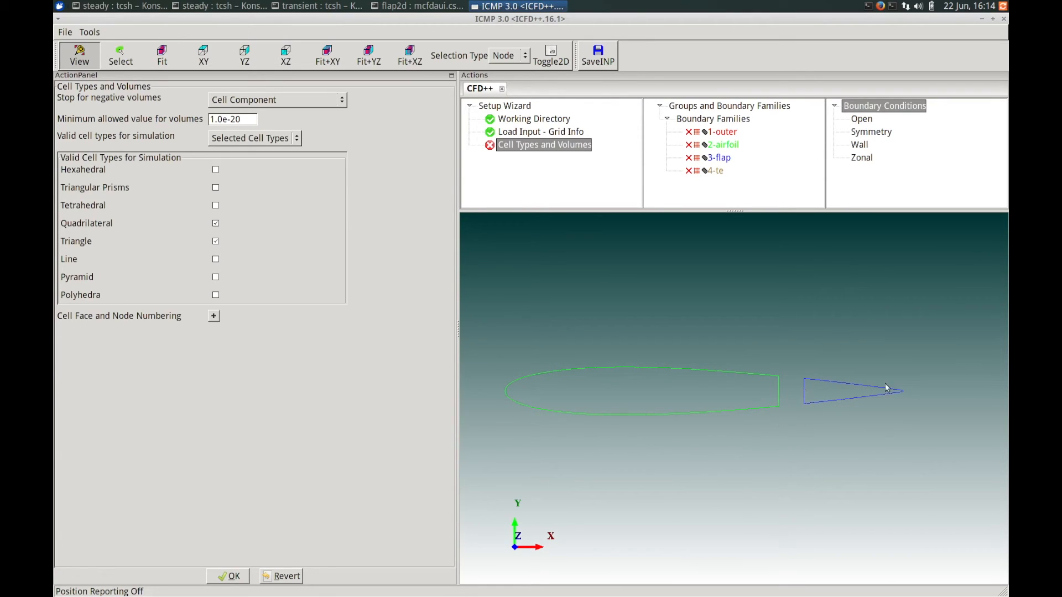
- Inspect the te boundary at the flap's trailing edge in close detail
middle_drag(833, 402, 731, 407)
right_drag(768, 410, 776, 355)
middle_drag(770, 402, 705, 403)
right_drag(768, 395, 770, 330)
middle_drag(765, 399, 657, 396)
right_drag(778, 385, 779, 318)
middle_drag(787, 384, 683, 402)
right_drag(756, 412, 763, 379)
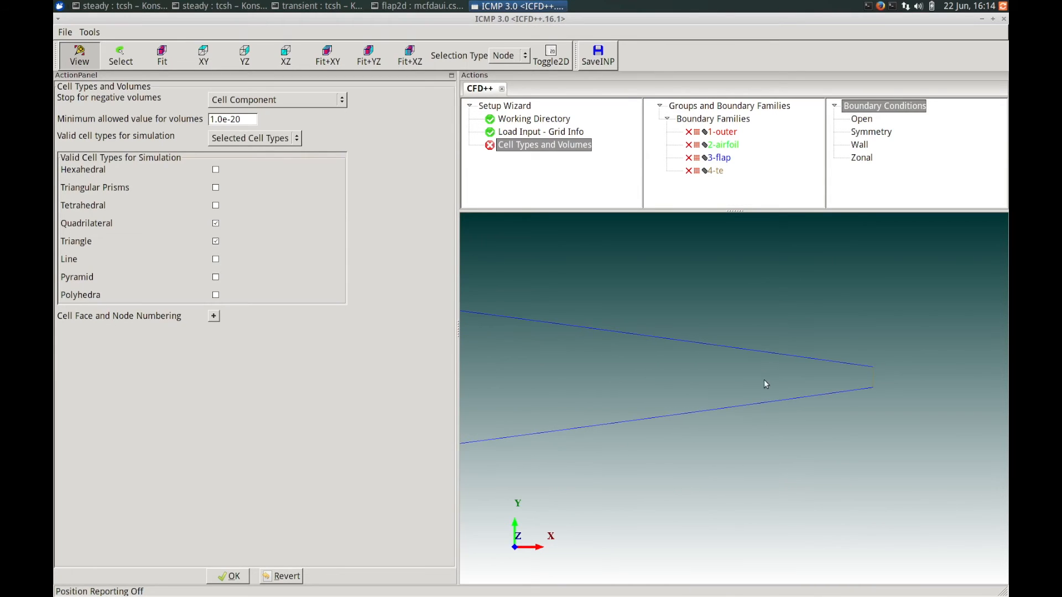
middle_drag(706, 389, 645, 397)
right_drag(783, 404, 787, 366)
middle_drag(770, 391, 733, 396)
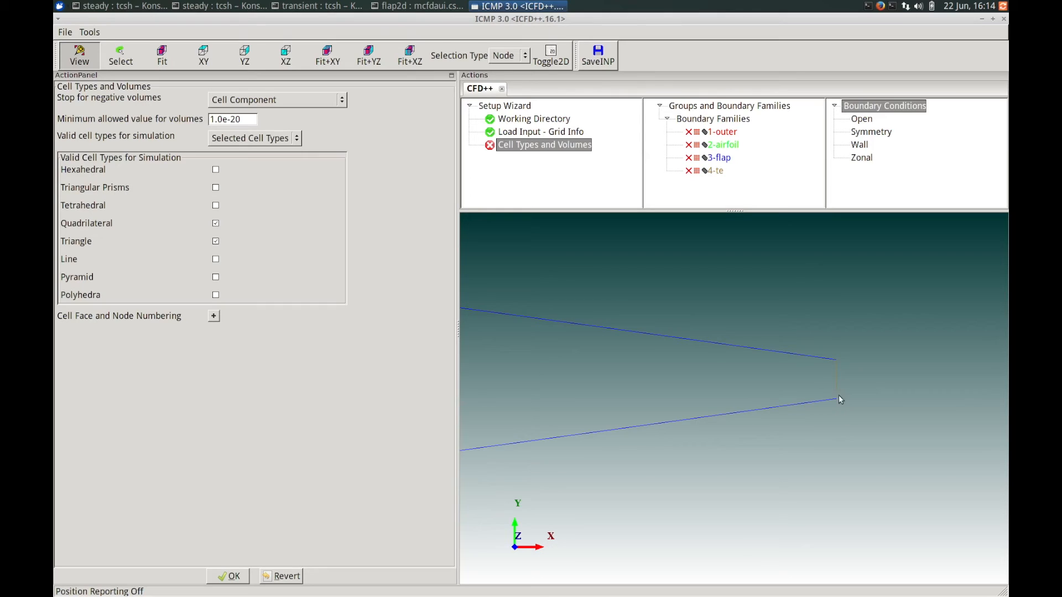
- View the whole airfoil and flap together, including the gap between them
right_drag(760, 369, 757, 484)
right_drag(718, 435, 712, 550)
middle_drag(698, 436, 914, 429)
right_drag(764, 404, 763, 456)
middle_drag(678, 409, 819, 387)
right_drag(755, 396, 755, 400)
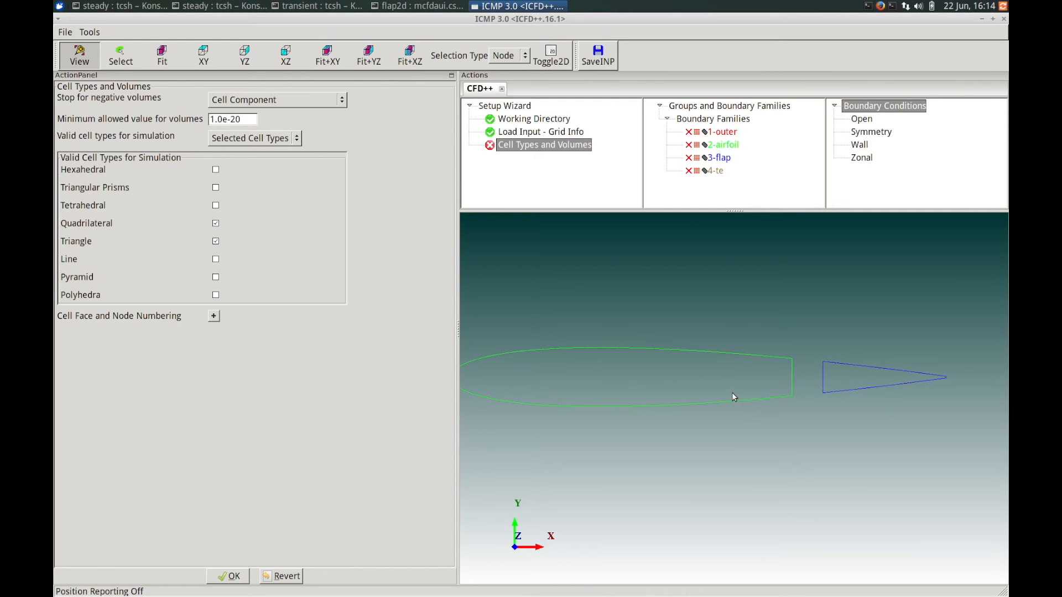
middle_drag(732, 395, 767, 402)
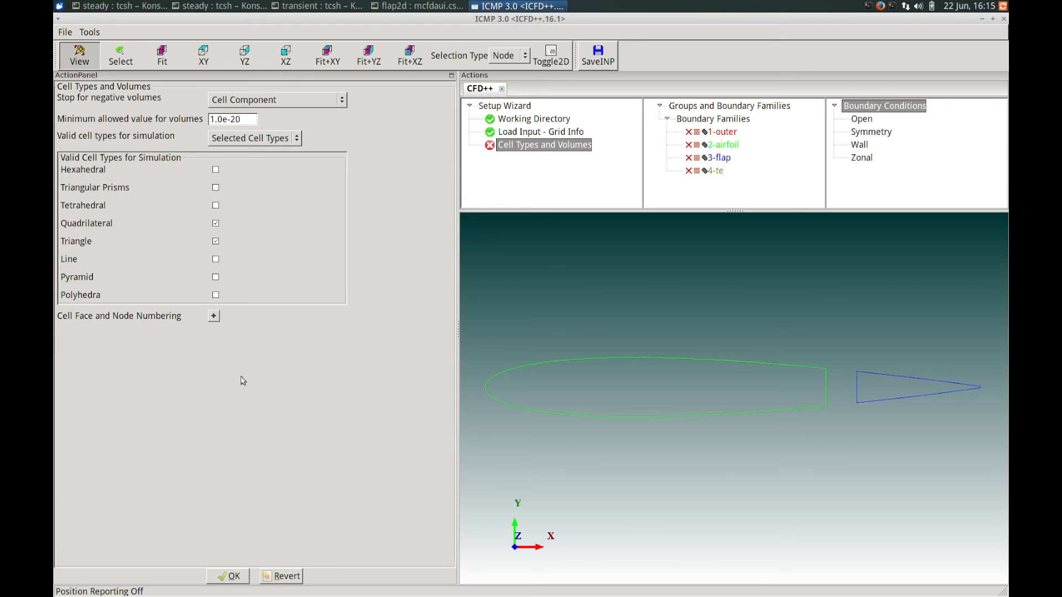
- Accept the cell types and volumes, and define the problem as General Fluid Problems using the External Aero preset wizard
click(233, 576)
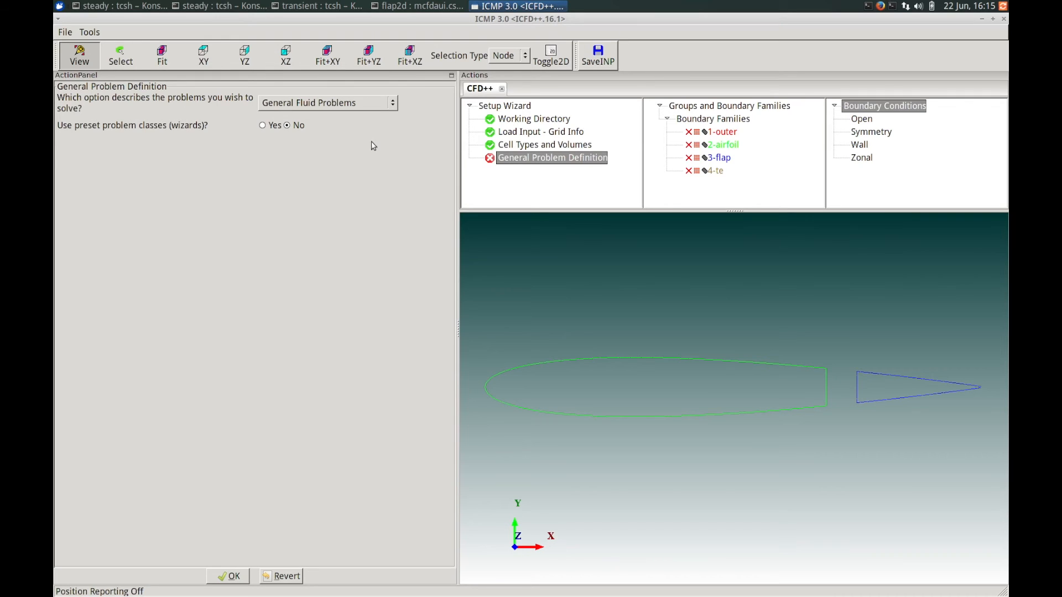
click(394, 106)
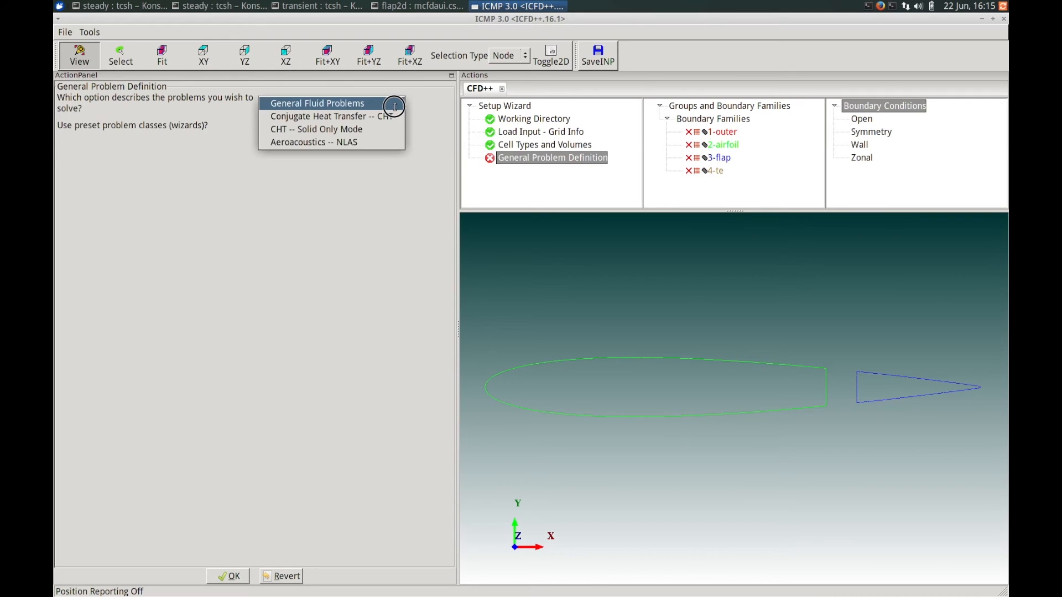
click(363, 105)
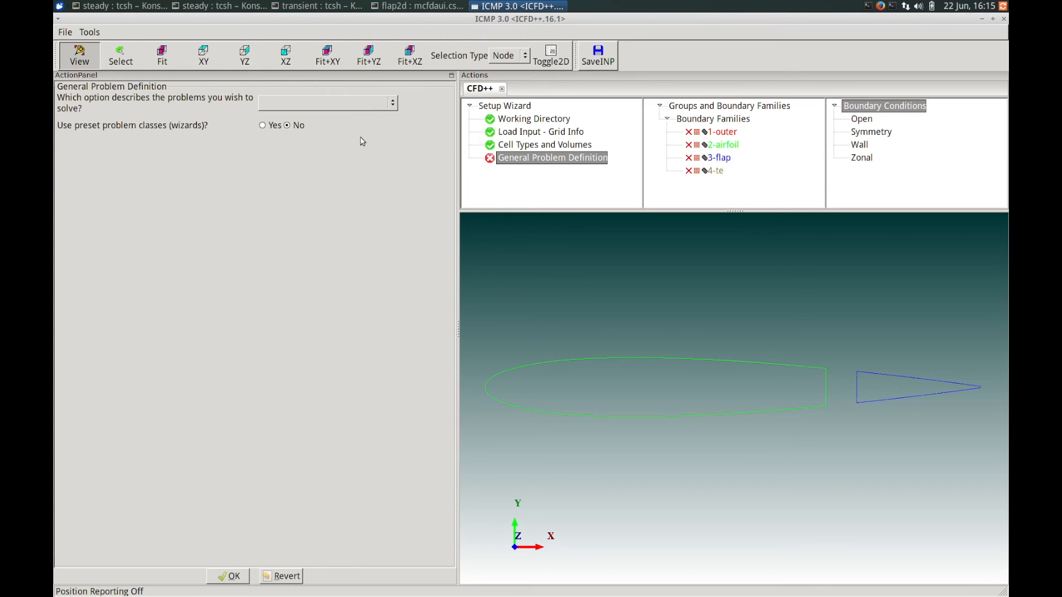
click(263, 126)
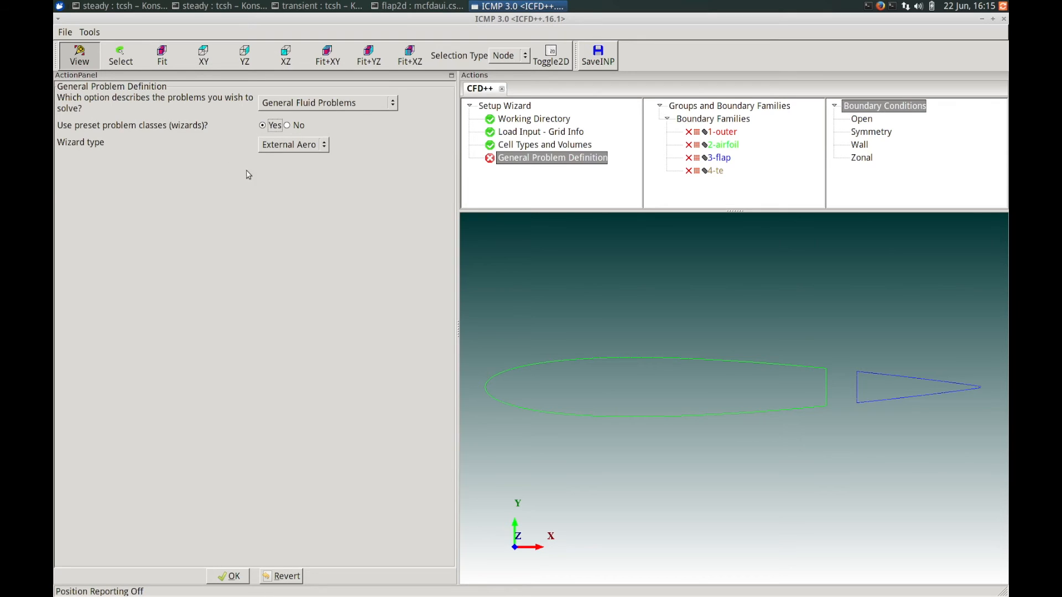
click(324, 145)
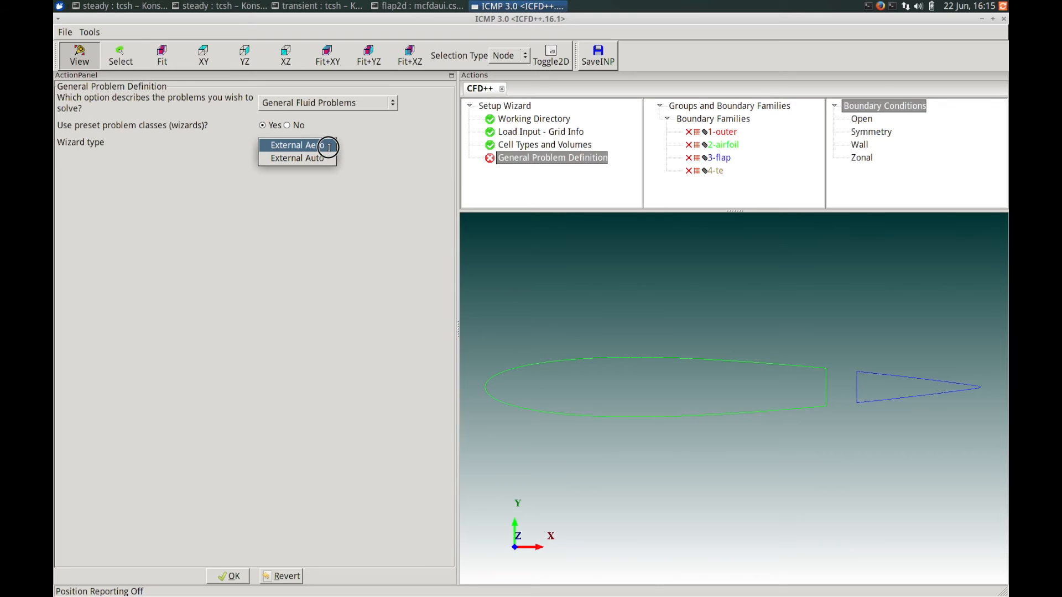
click(300, 146)
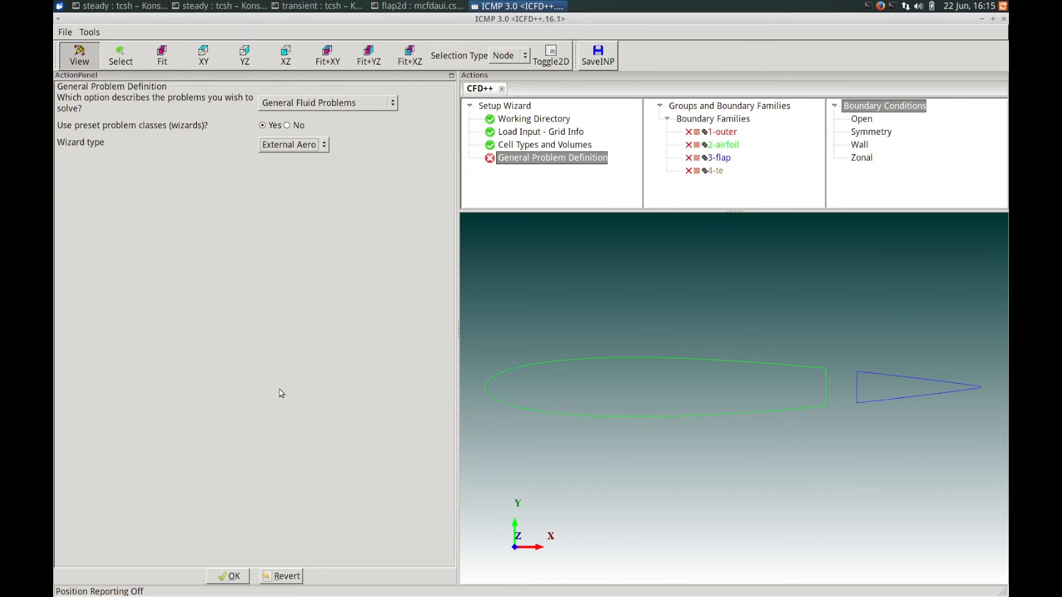
click(229, 577)
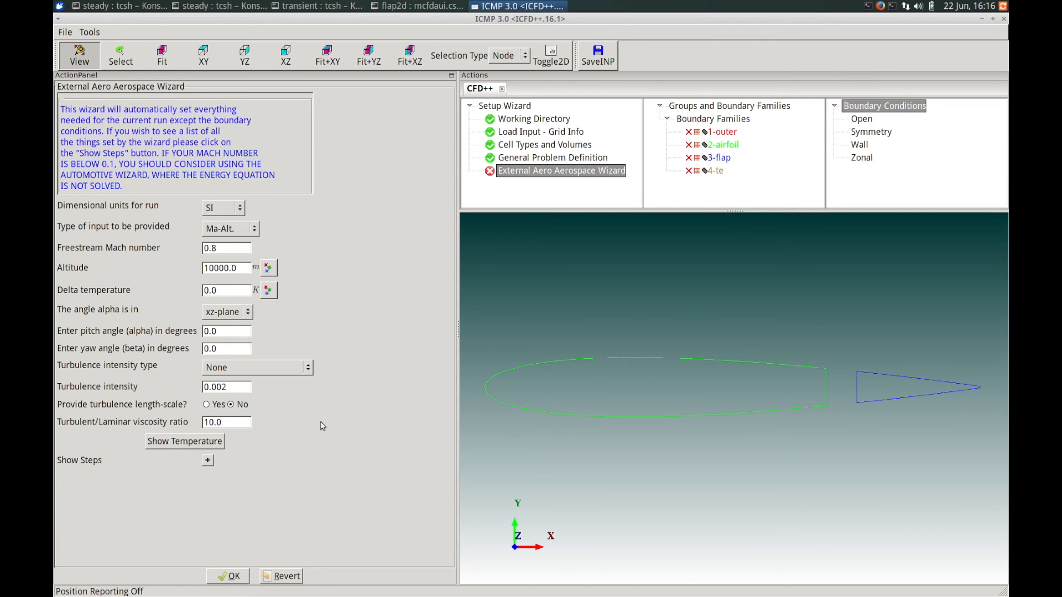
- Keep SI dimensional units in the External Aero wizard and set the input type to Ma-Re-T
click(242, 207)
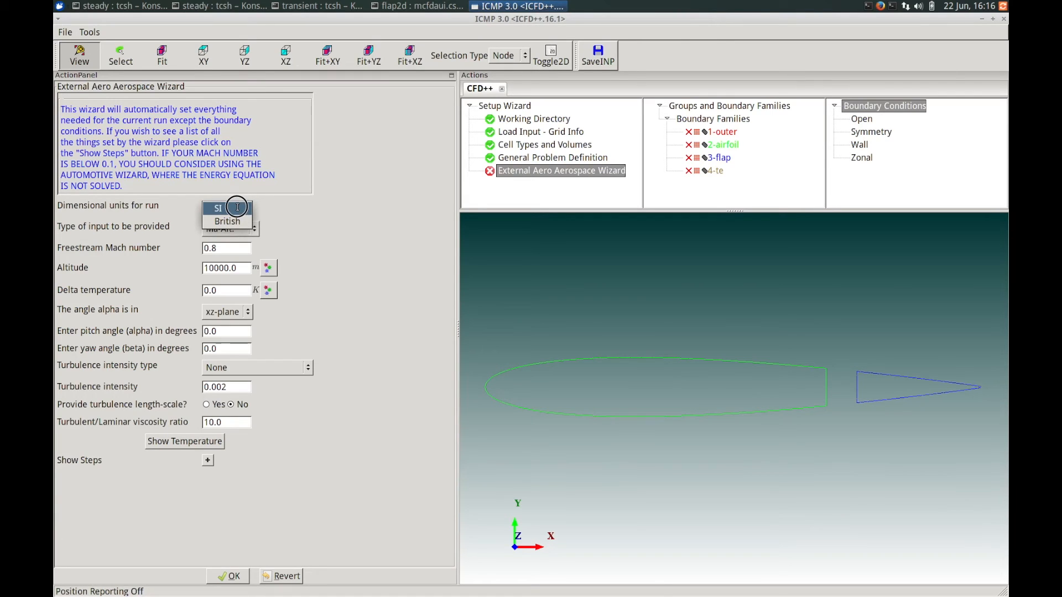
click(237, 207)
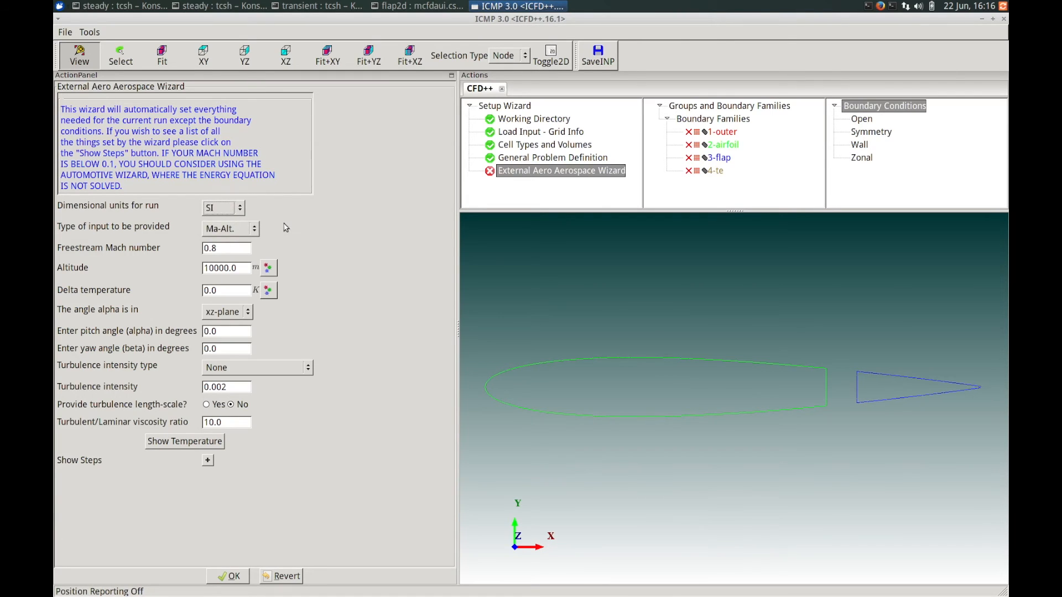
click(255, 228)
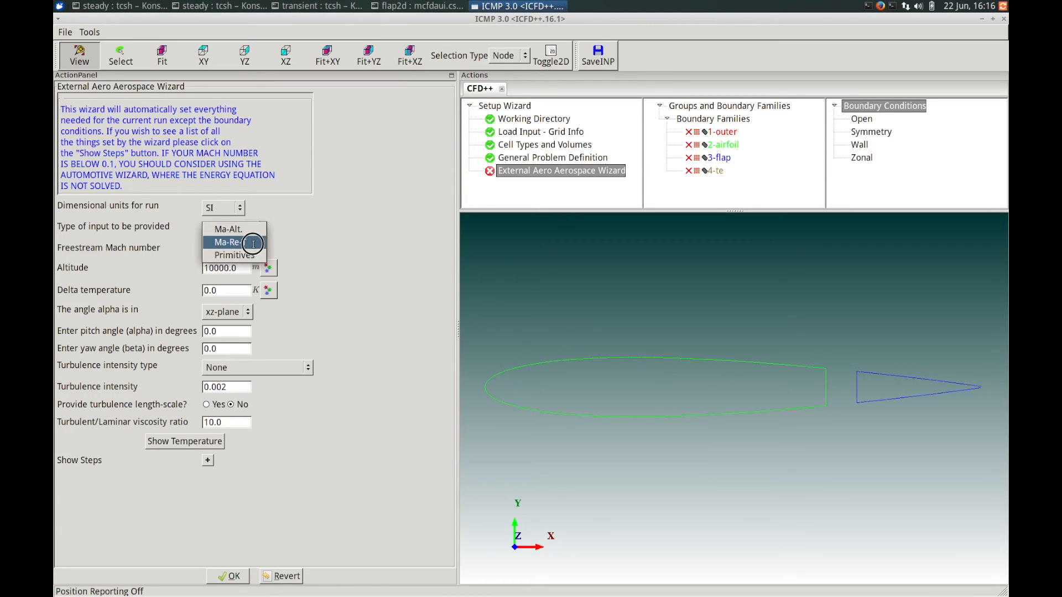
click(254, 244)
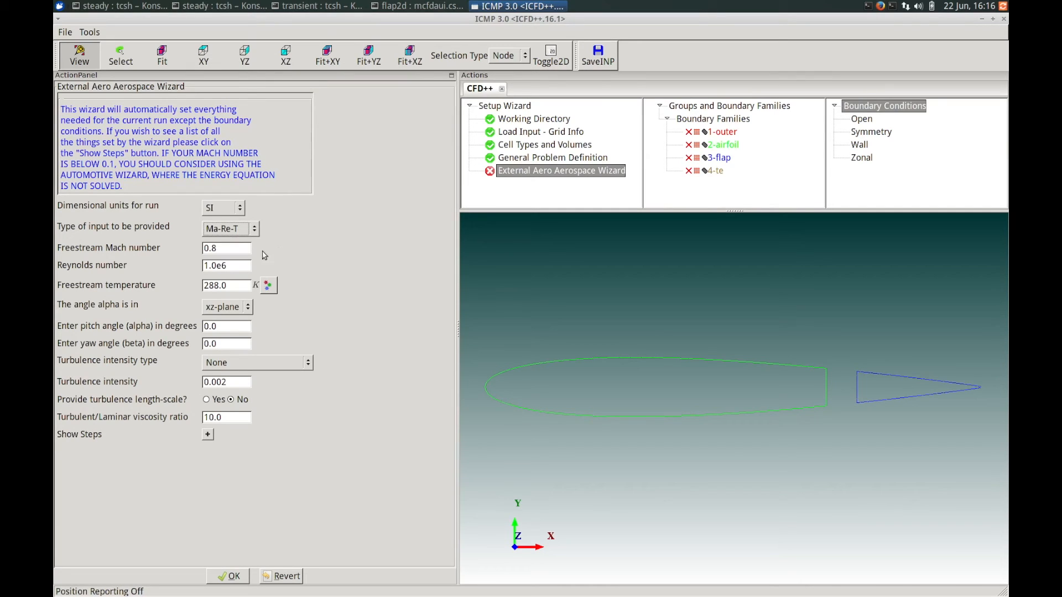
- Set the freestream Mach number to 0.15, the Reynolds number to 1.76e6, and the alpha angle plane to xy-plane
click(242, 250)
key(BackSpace)
text(15)
click(243, 265)
key(BackSpace)
key(BackSpace)
key(BackSpace)
text(76e6)
click(249, 310)
click(231, 320)
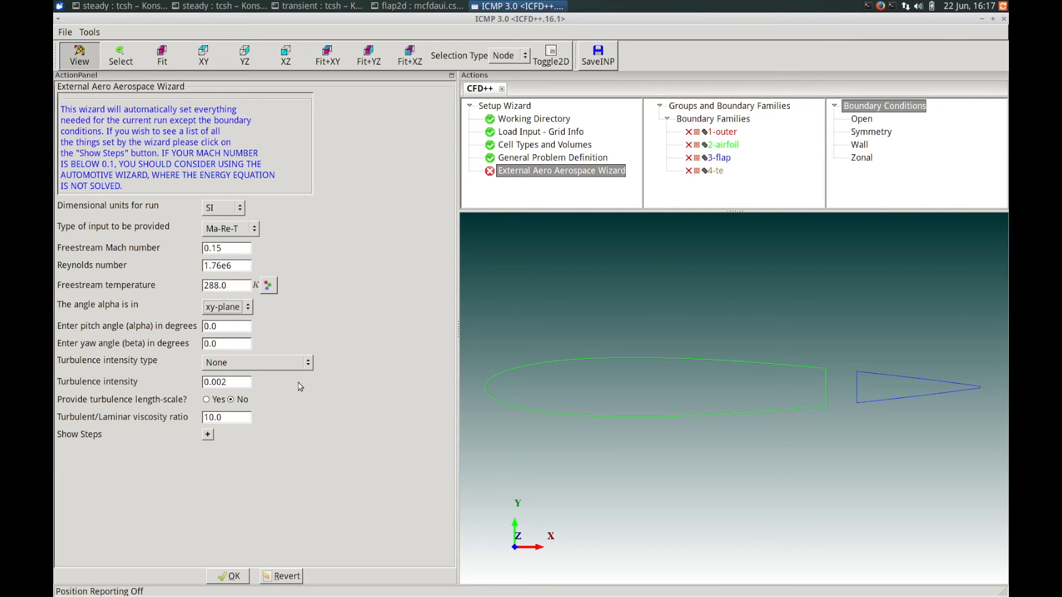
- Set the turbulence intensity to 0.02 and the turbulent/laminar viscosity ratio to 50
click(246, 382)
key(BackSpace)
key(BackSpace)
text(2)
drag(238, 415, 194, 422)
text(50)
- Show the steps the External Aero wizard performs, apply the wizard, and acknowledge its completion
click(208, 435)
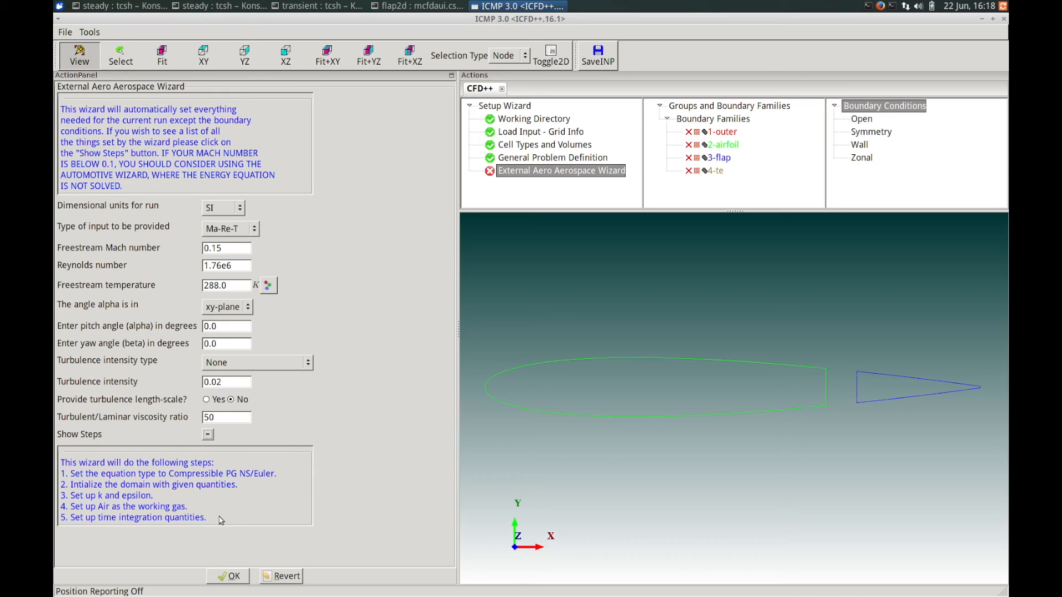
click(229, 576)
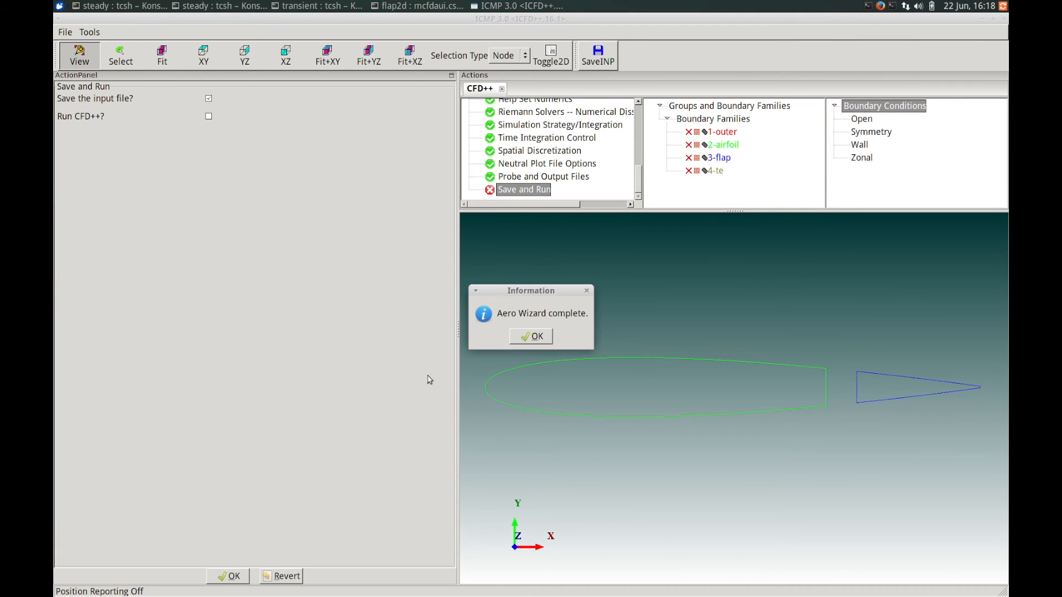
click(529, 336)
- Review the CFD problem definition, additional specifications, equation properties and physics source terms set by the wizard
drag(636, 168, 639, 135)
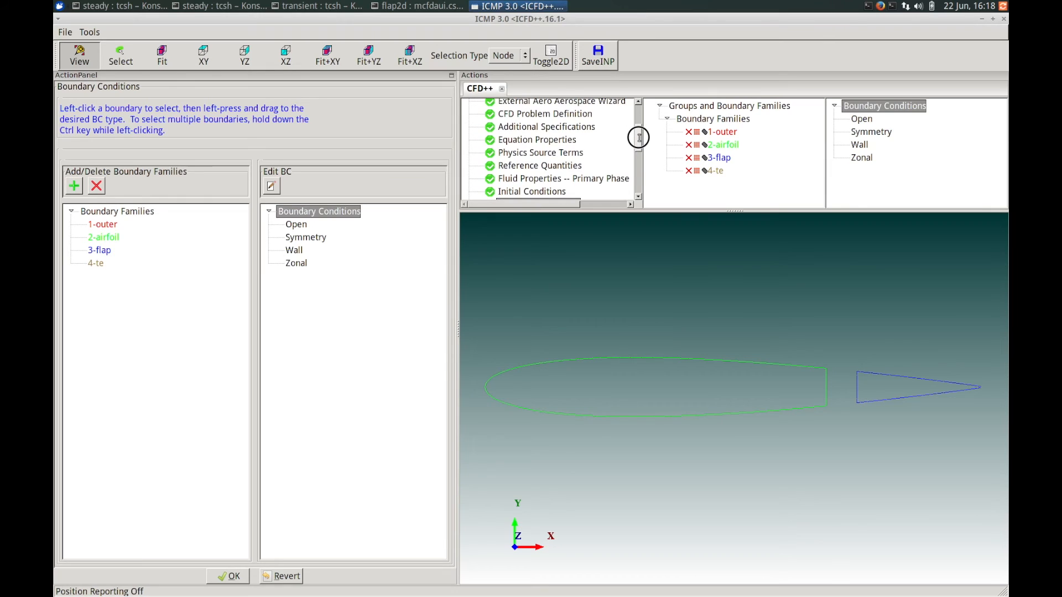
click(535, 115)
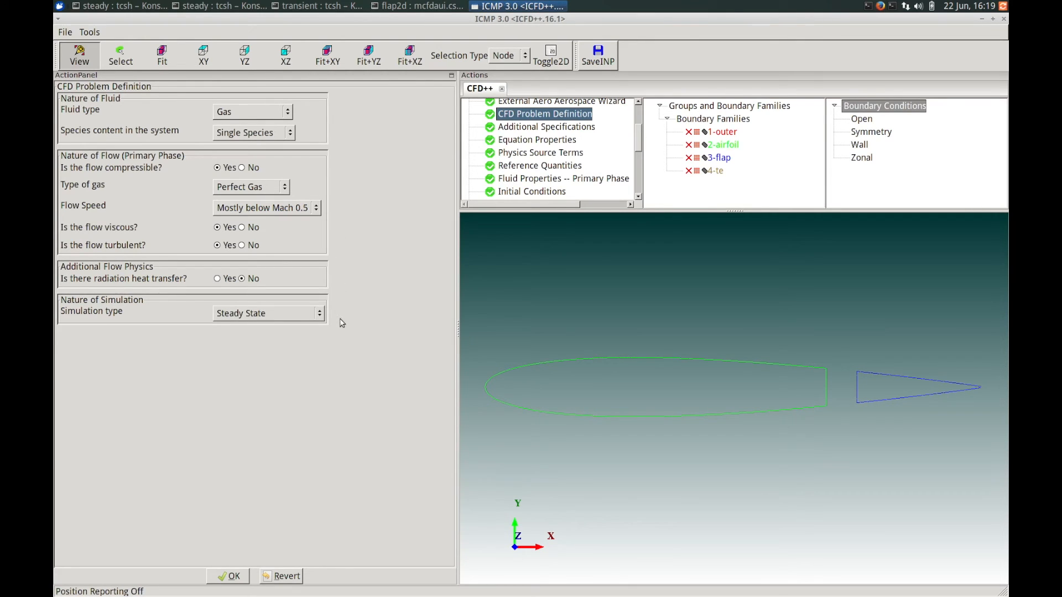
click(530, 128)
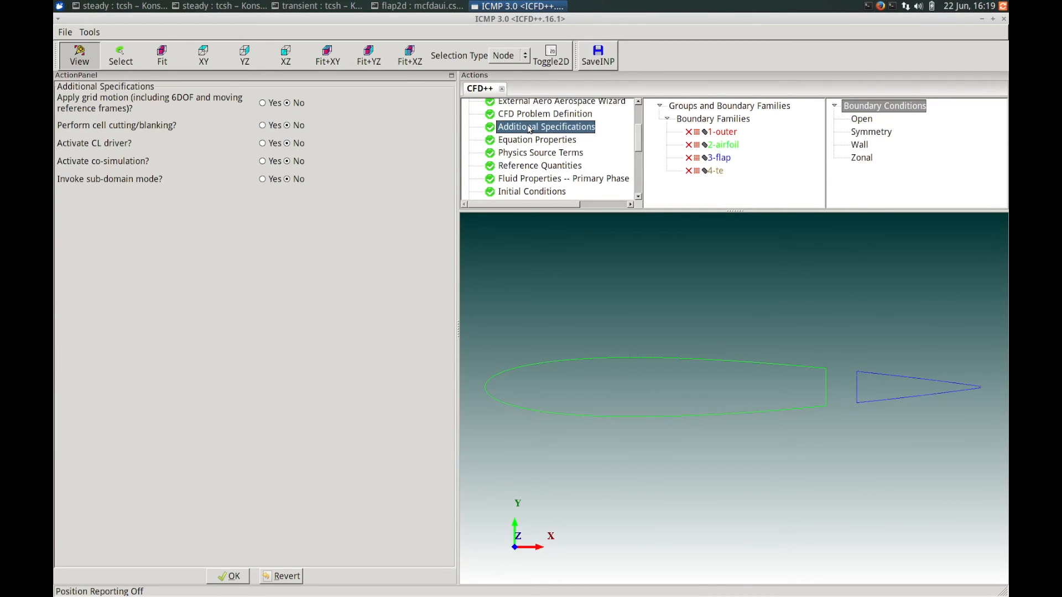
click(535, 141)
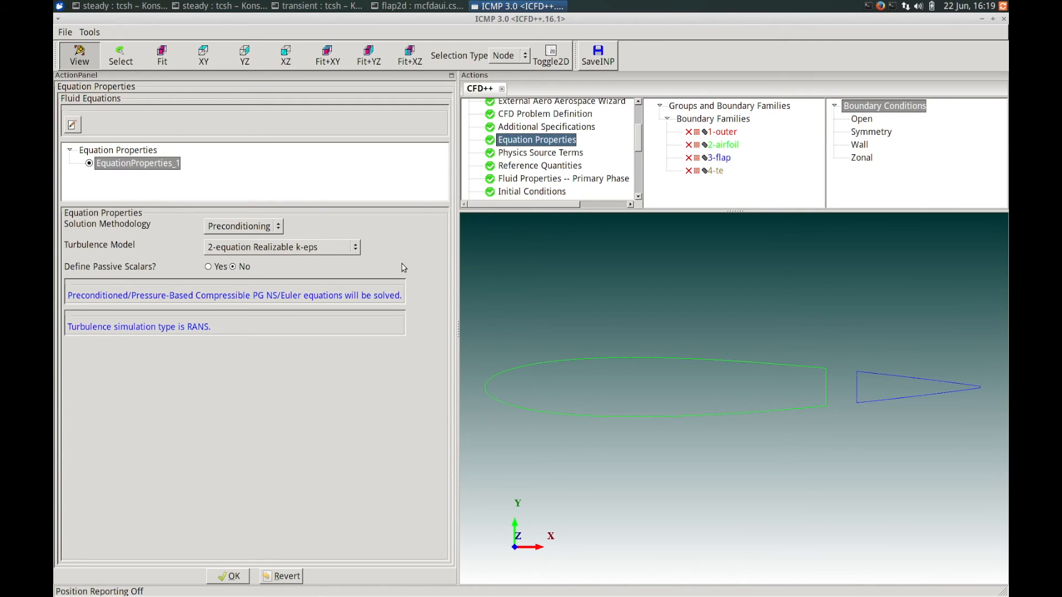
click(524, 154)
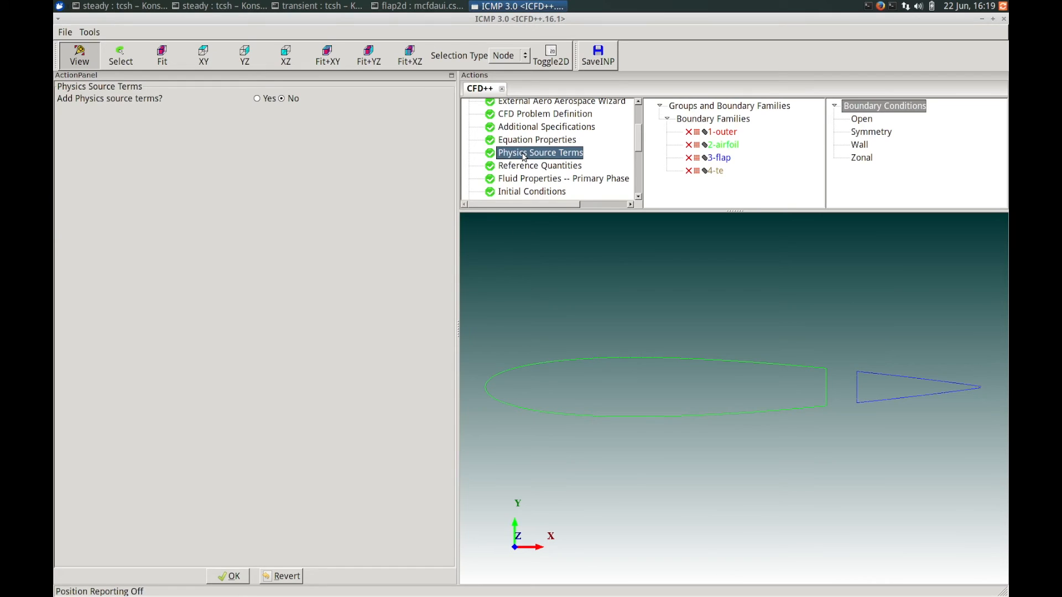
- Review the reference quantities, the perfect gas fluid properties of air, and the initial conditions
click(528, 166)
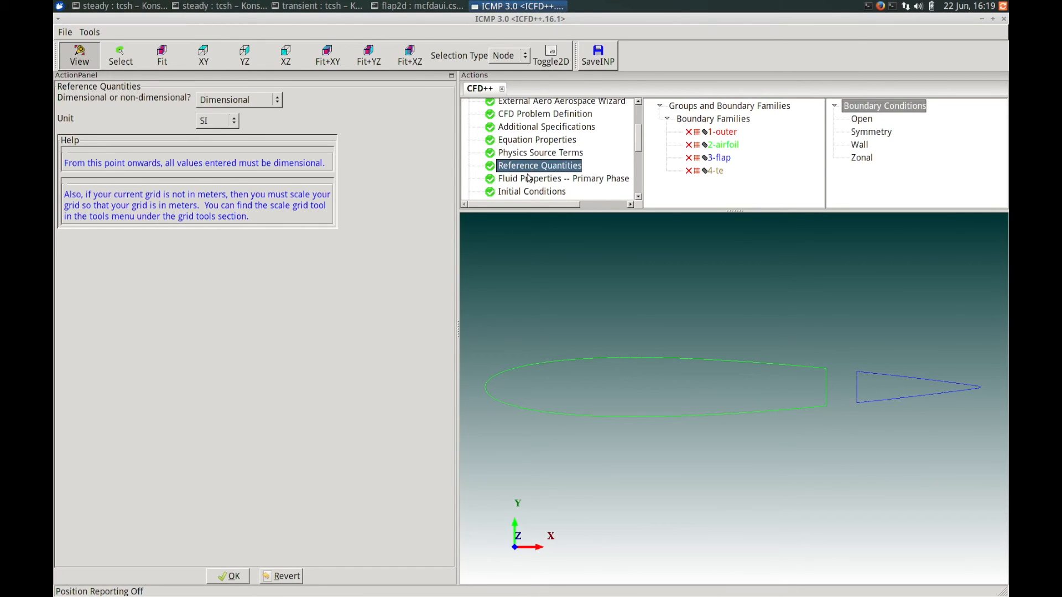
click(531, 182)
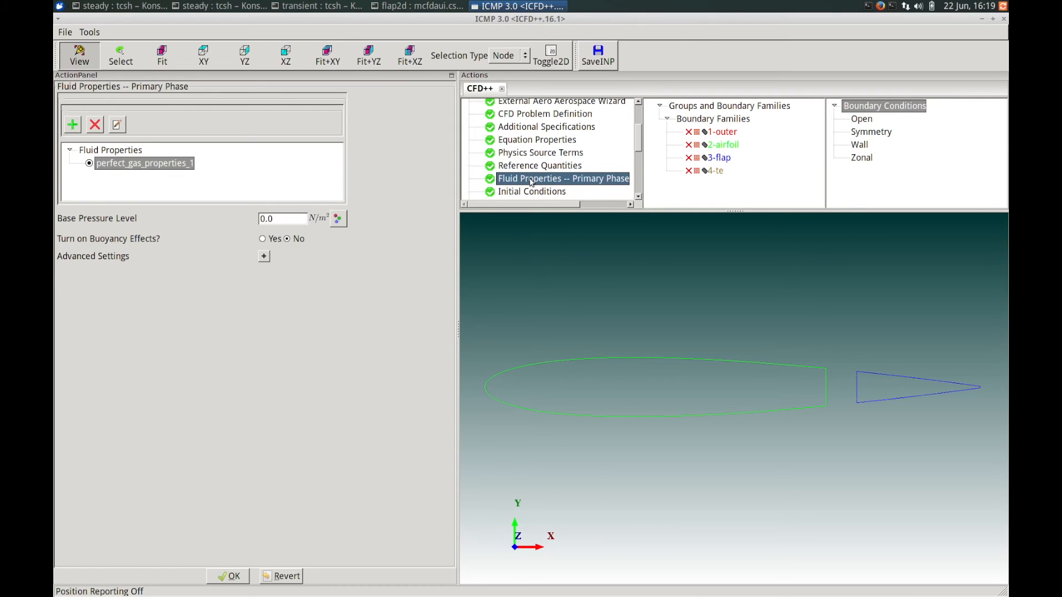
click(117, 125)
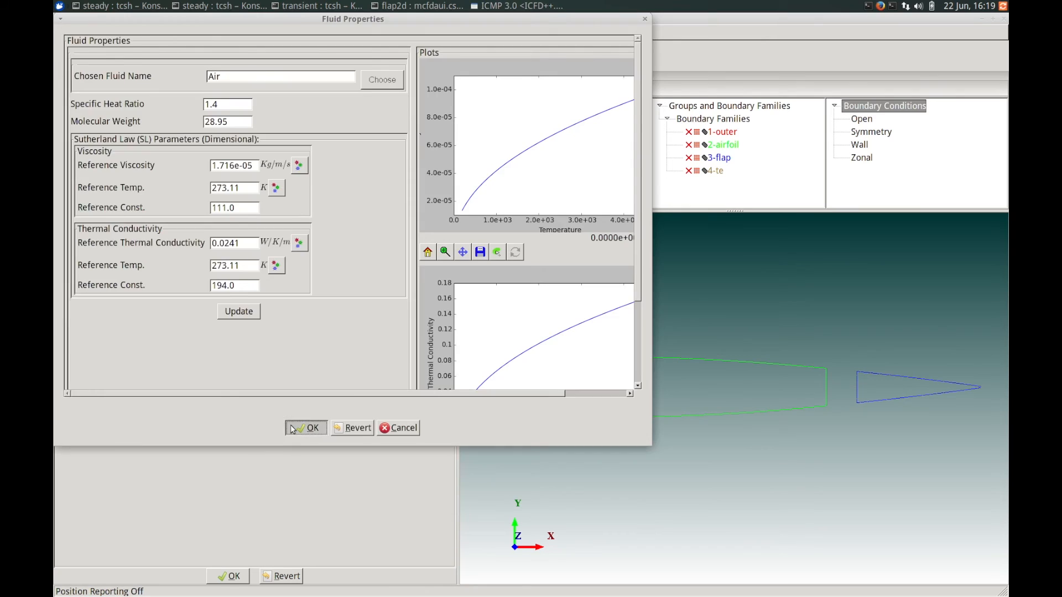
click(293, 429)
click(544, 194)
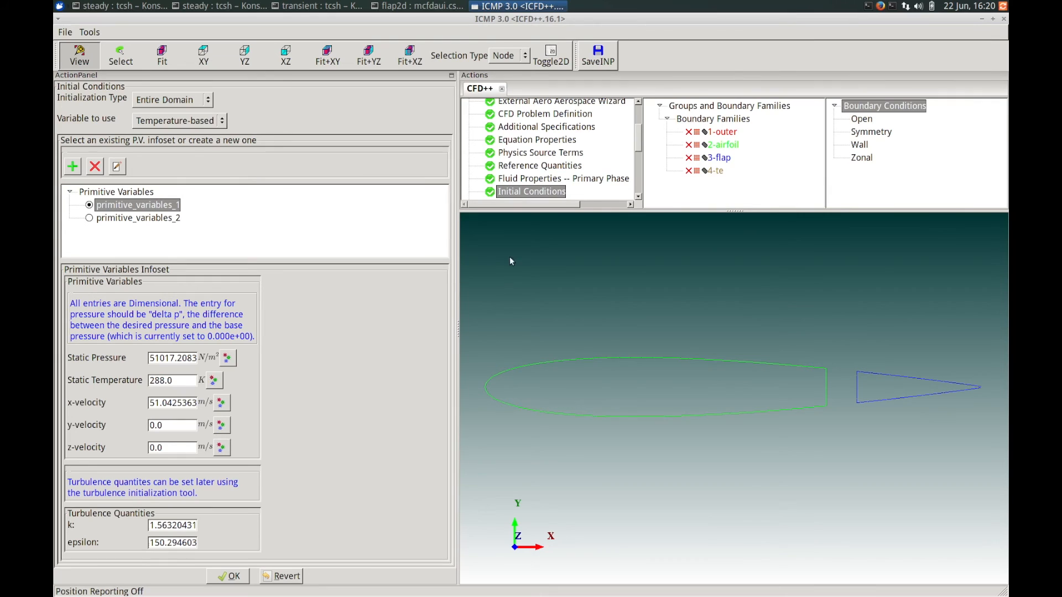
- Assign the 1-outer boundary family to the Open boundary condition type
drag(637, 137, 635, 161)
click(544, 133)
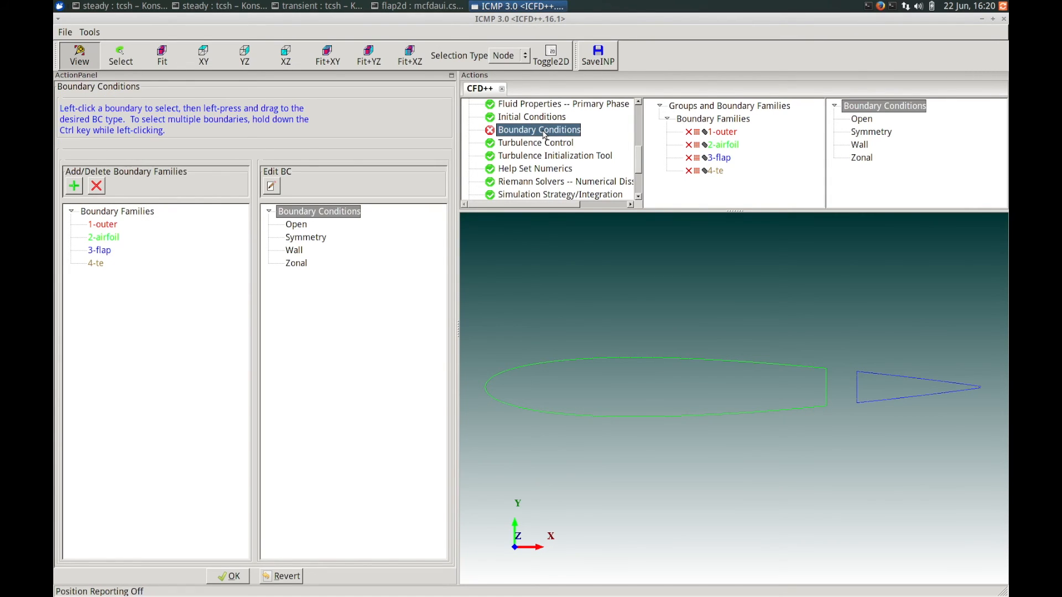
right_drag(572, 353, 597, 451)
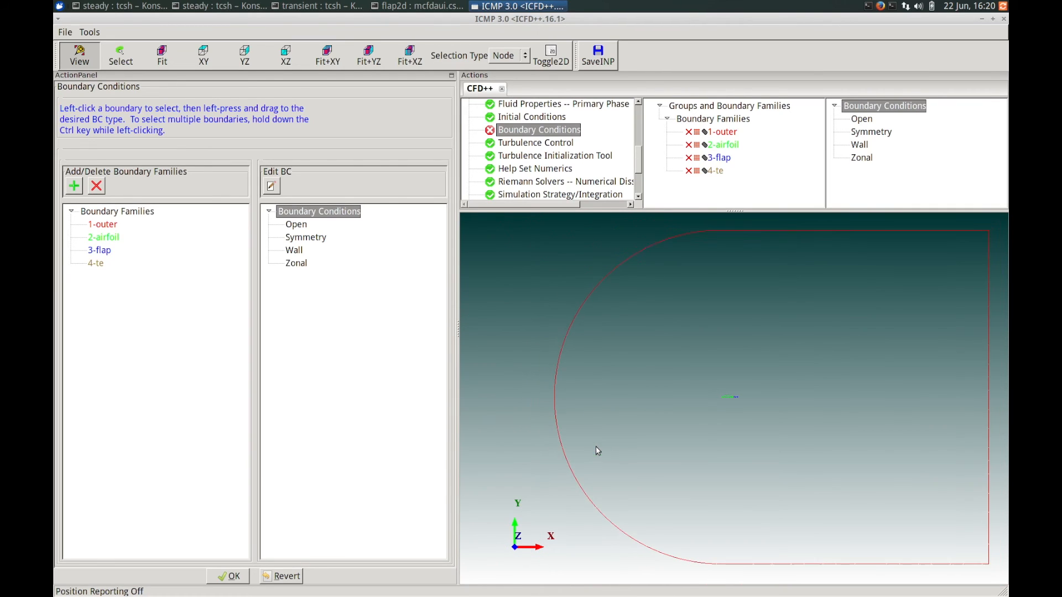
click(113, 228)
click(107, 226)
drag(107, 227, 304, 229)
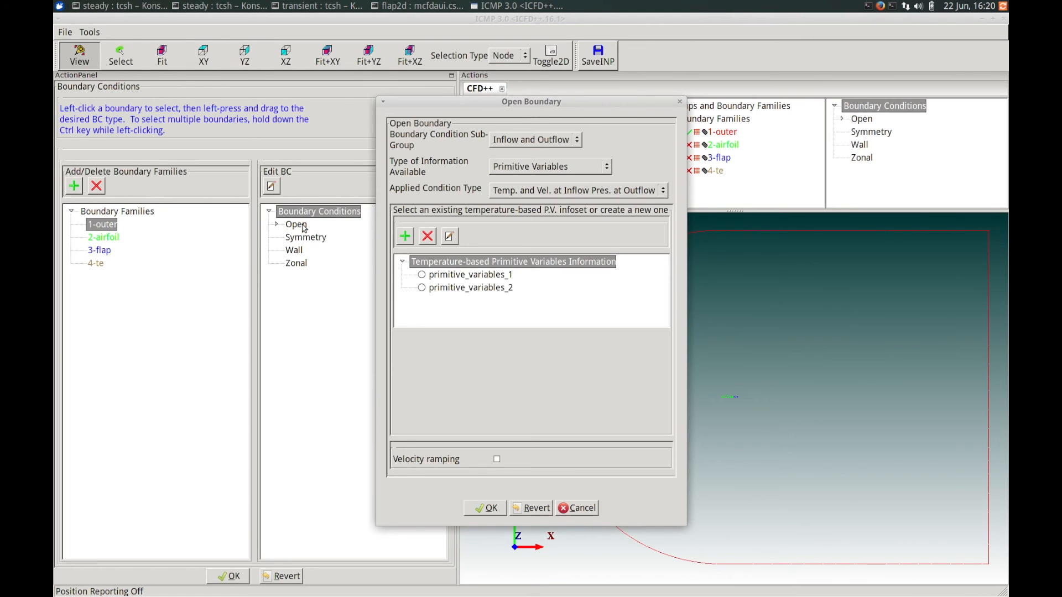
- Set the outer boundary to Inflow and Outflow with Primitive Variables information and the Characteristics-based condition type
drag(442, 111, 461, 131)
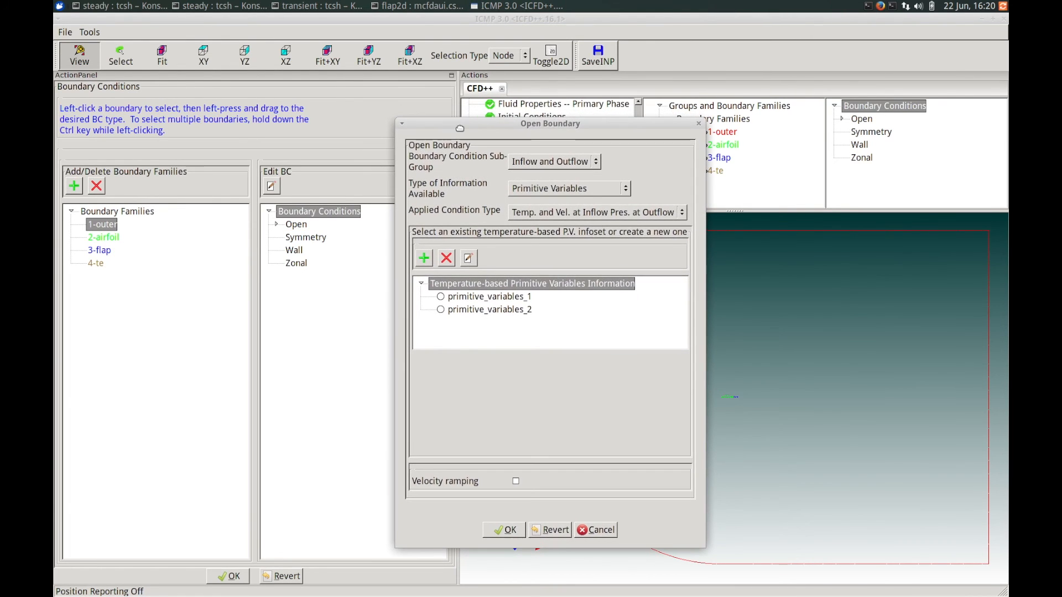
click(597, 162)
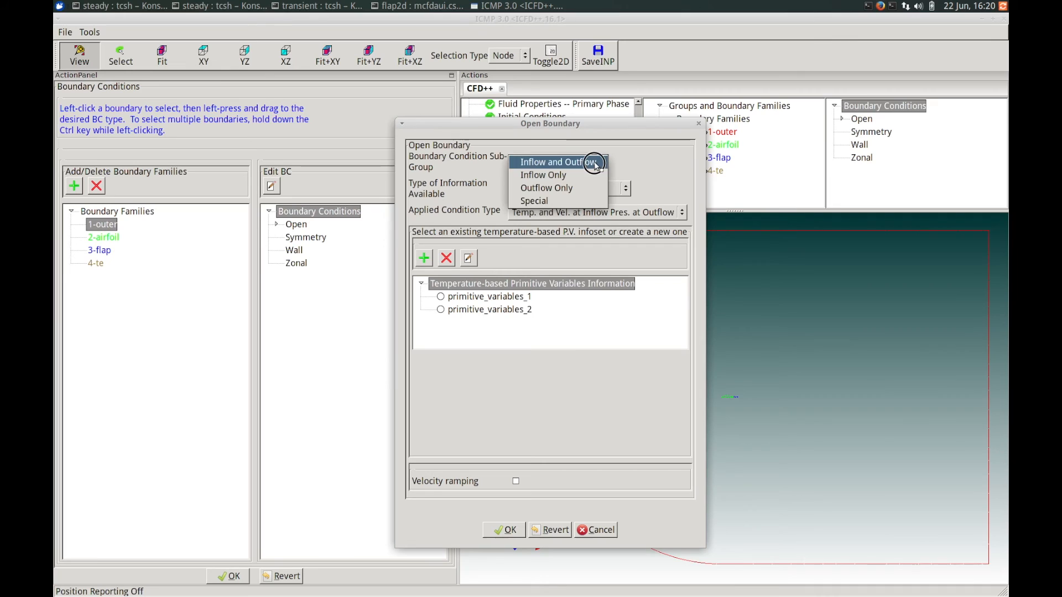
click(593, 161)
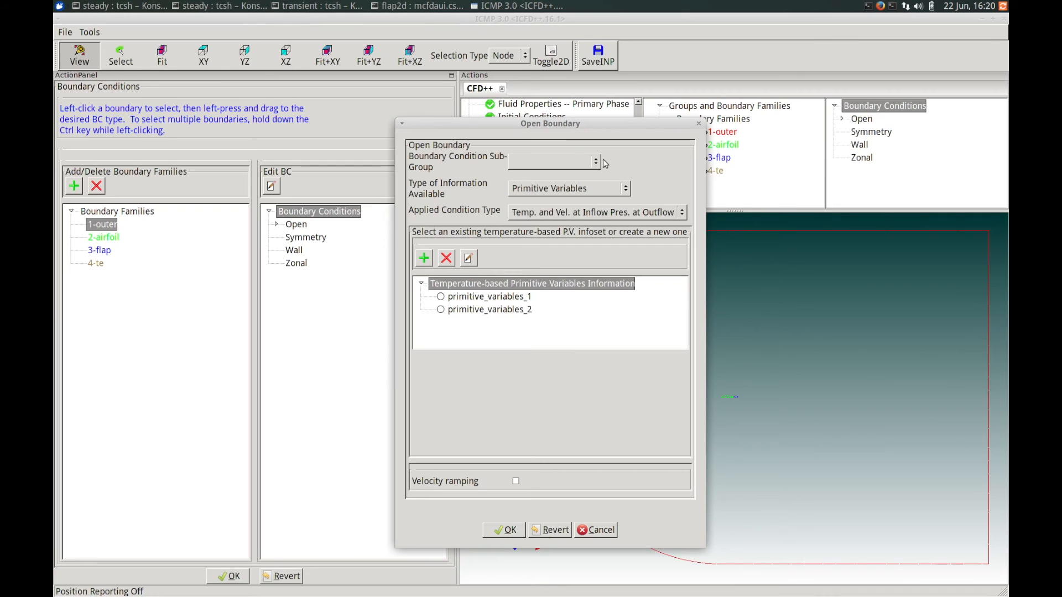
click(627, 189)
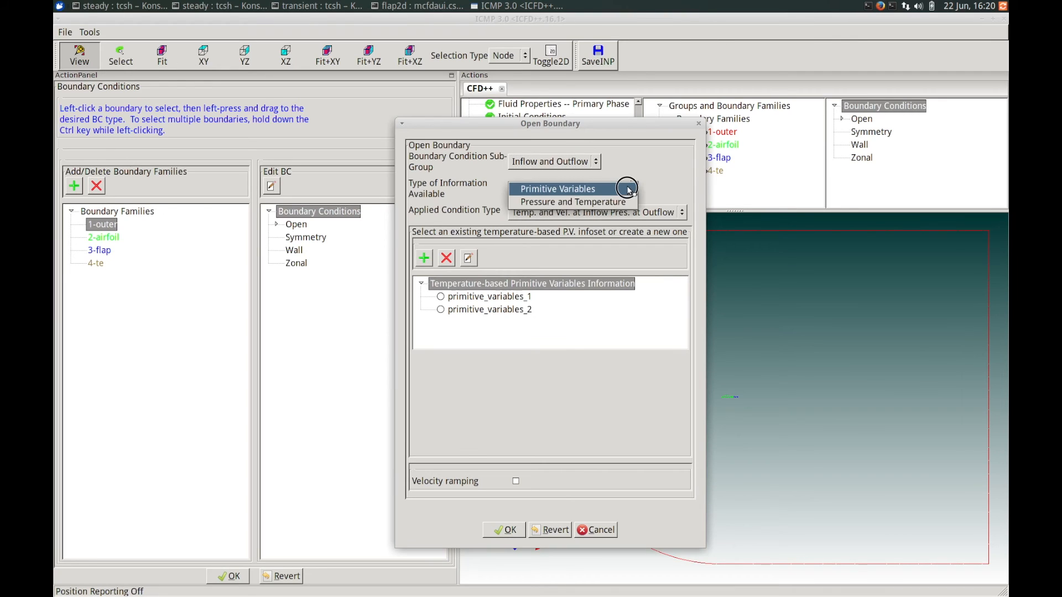
click(589, 189)
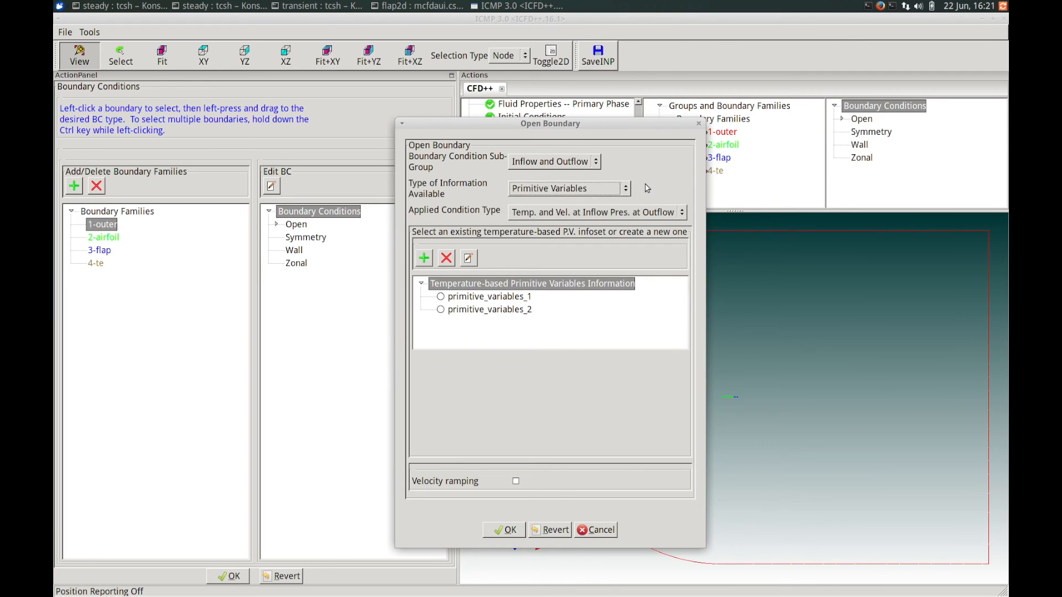
click(682, 215)
click(608, 229)
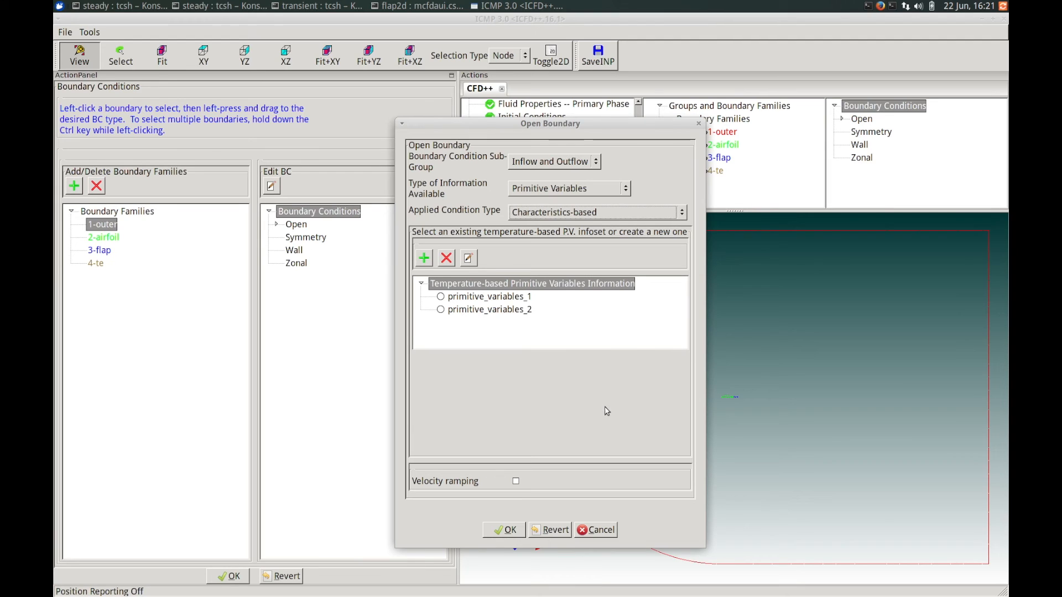
- Use primitive_variables_1 for the open boundary, check its pressure, temperature, velocity and turbulence entries, and accept the condition
click(474, 301)
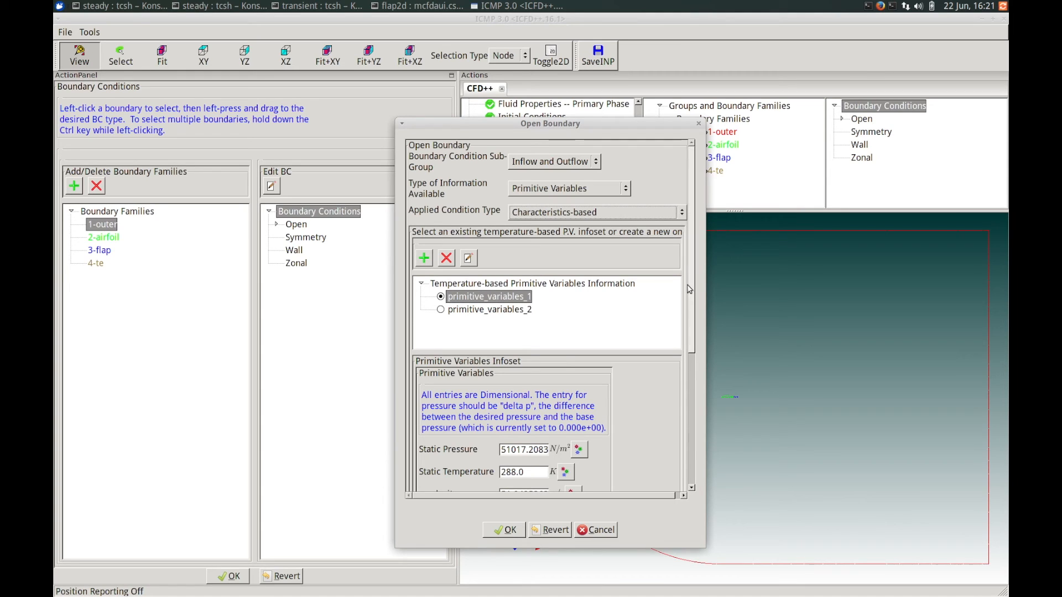
drag(690, 284, 692, 376)
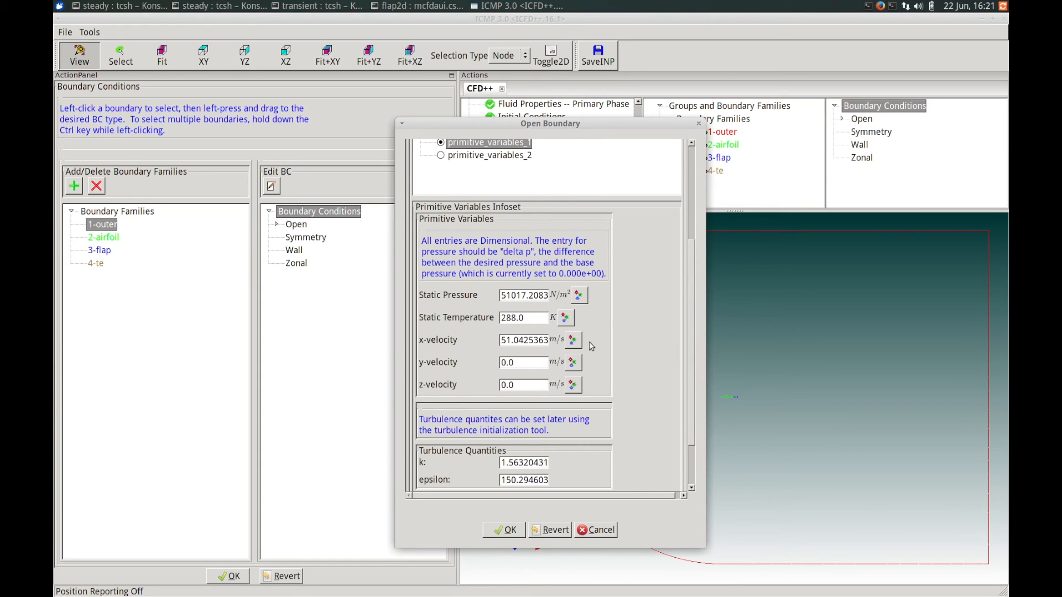
drag(690, 372, 690, 401)
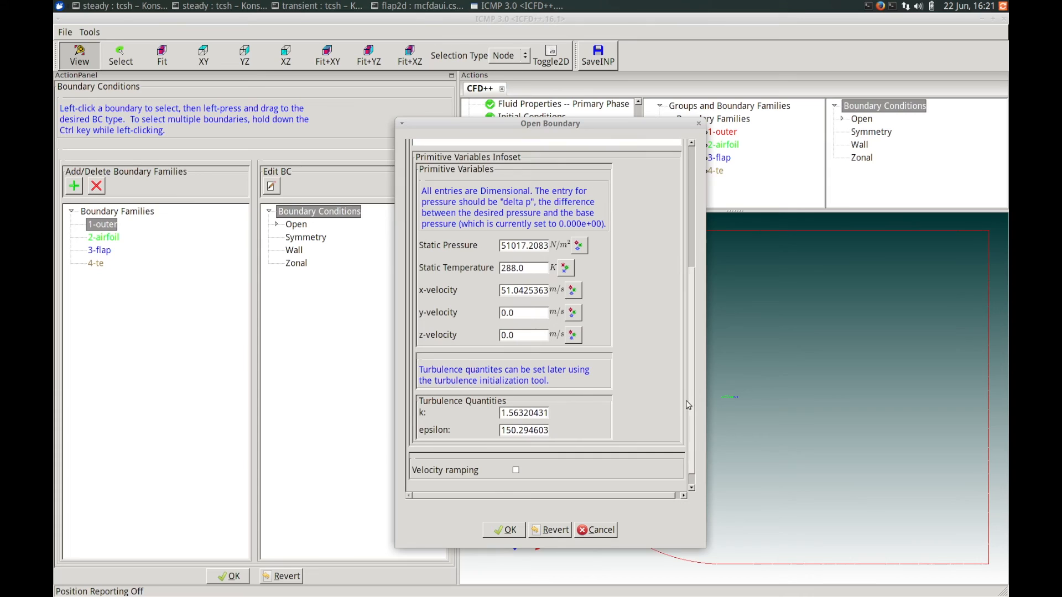
click(694, 449)
drag(693, 449, 696, 328)
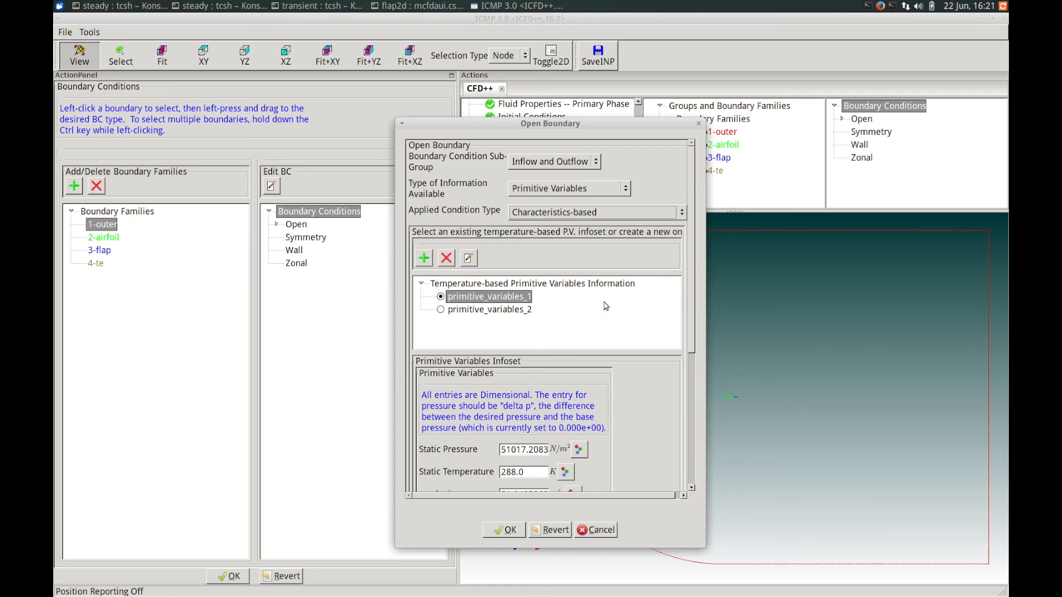
click(504, 530)
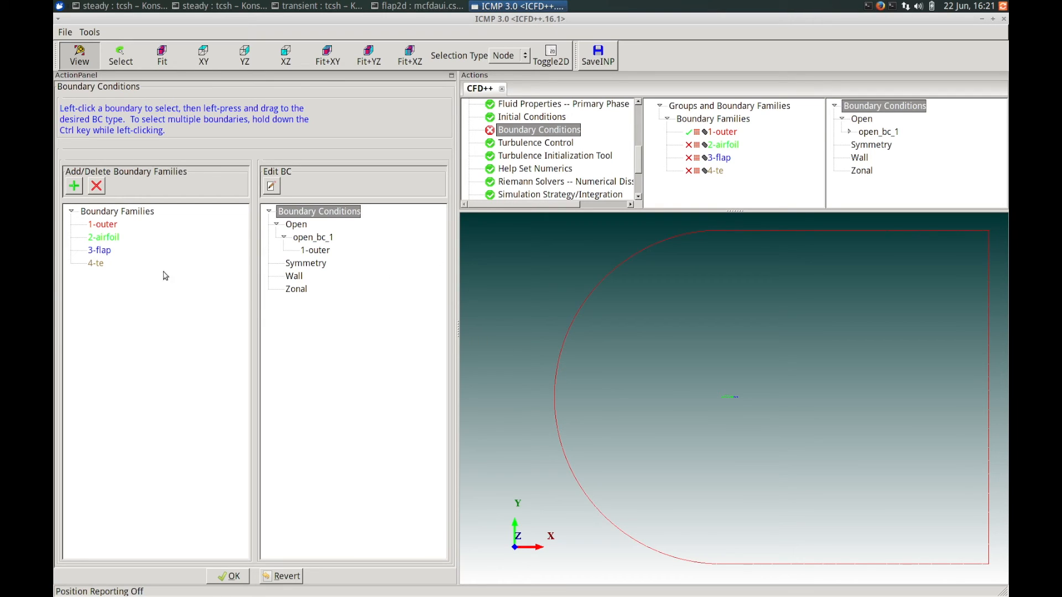
- Assign 2-airfoil to a Wall boundary condition: Viscous, Solve to Wall, Adiabatic and Stationary wrt Mesh Motion
click(109, 238)
right_drag(700, 402, 702, 283)
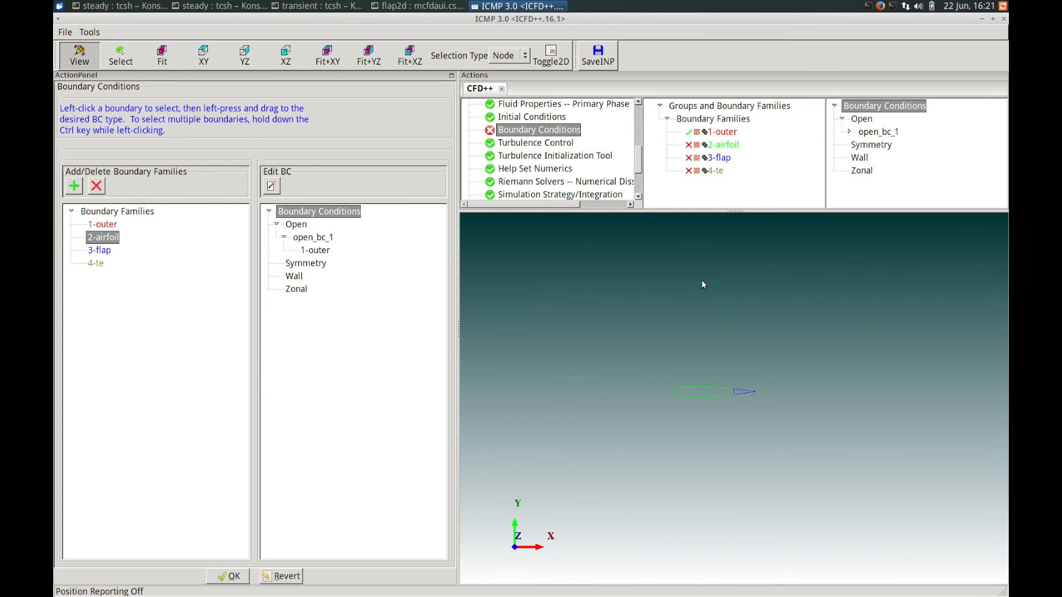
right_drag(682, 382, 696, 293)
middle_drag(664, 383, 744, 385)
right_drag(716, 386, 528, 344)
drag(105, 242, 293, 278)
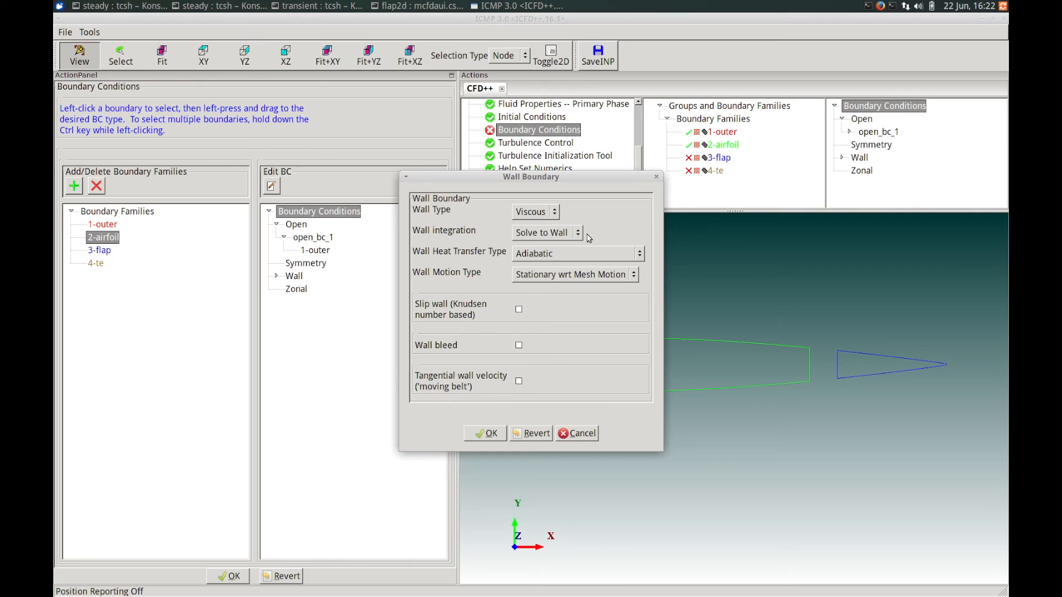
click(640, 253)
click(572, 260)
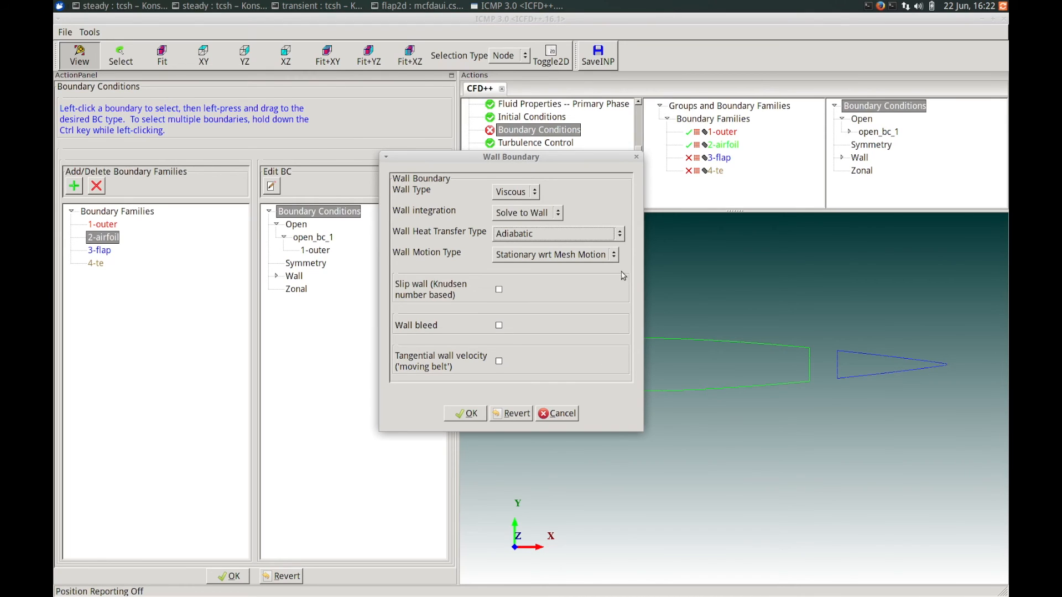
click(462, 413)
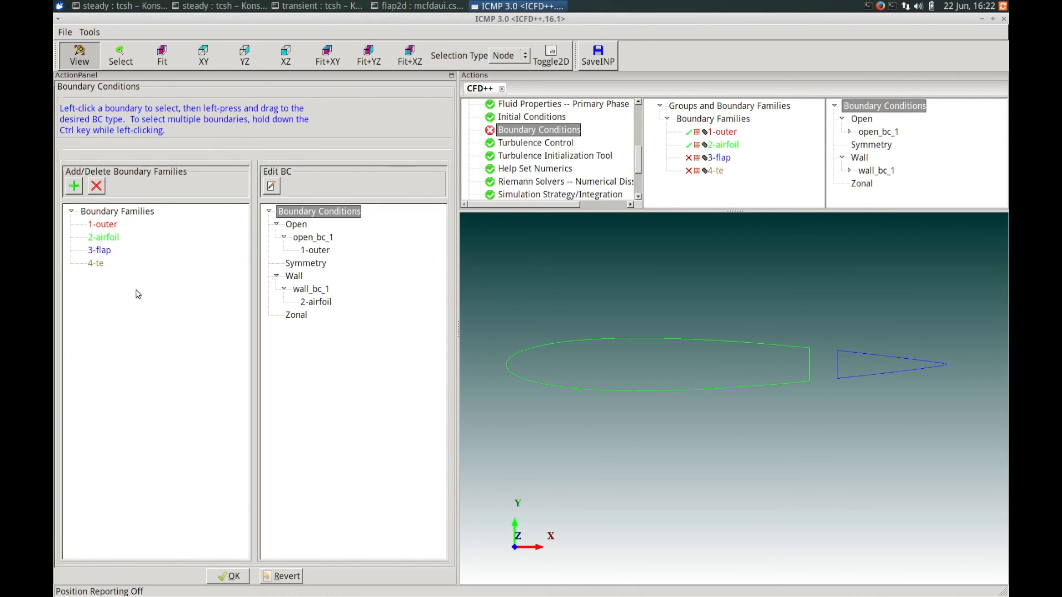
- Add the 3-flap and 4-te boundary families to the airfoil's existing wall boundary condition wall_bc_1
click(97, 264)
click(100, 252)
drag(102, 253, 320, 292)
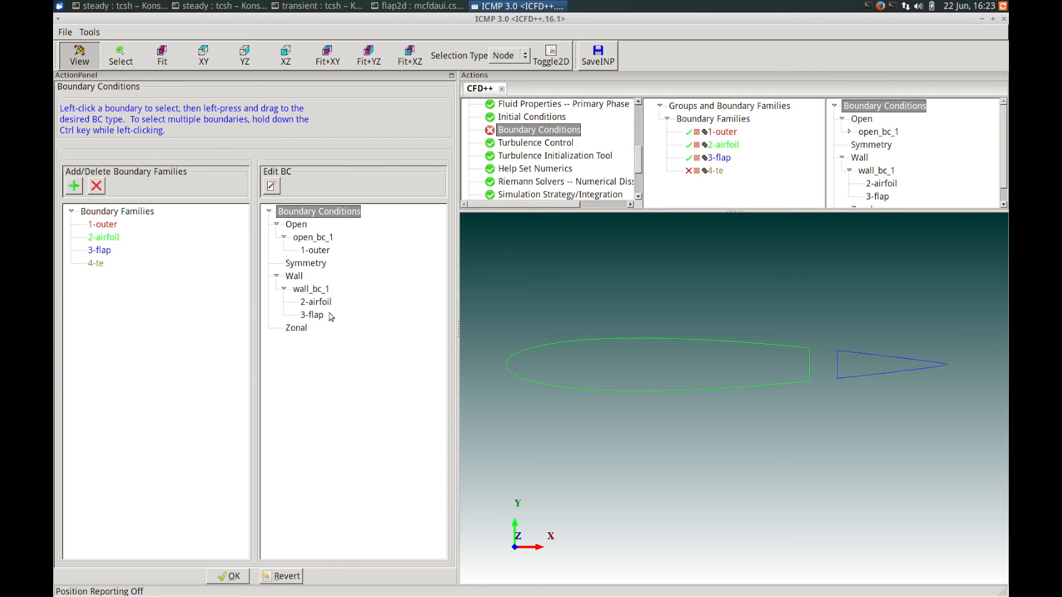
click(97, 264)
drag(99, 265, 326, 289)
mouse_move(318, 293)
- Accept the boundary conditions, save the input file and run CFD++ in double precision on a single CPU
click(227, 575)
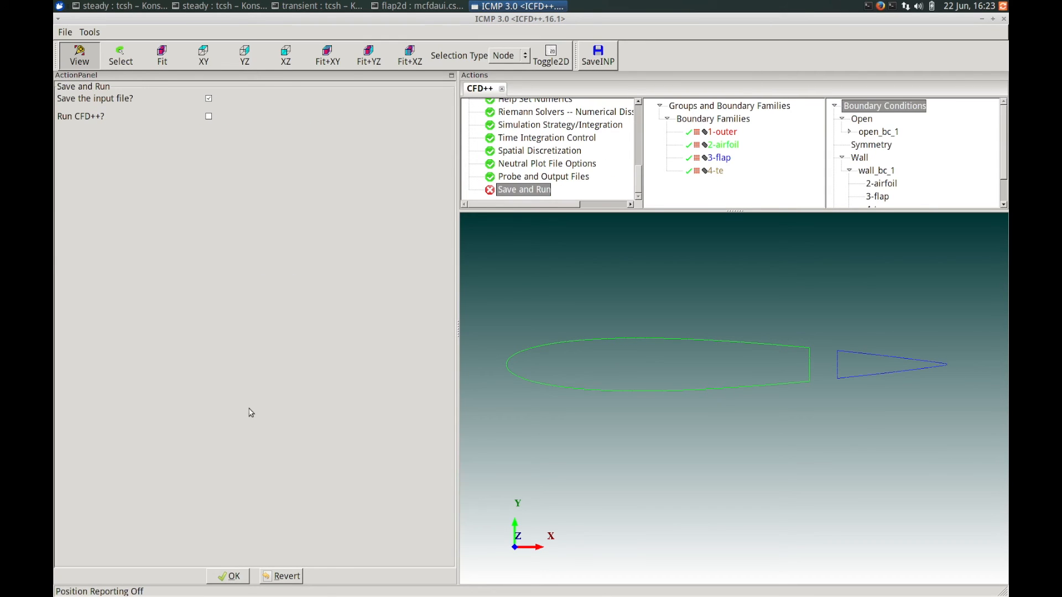
click(208, 117)
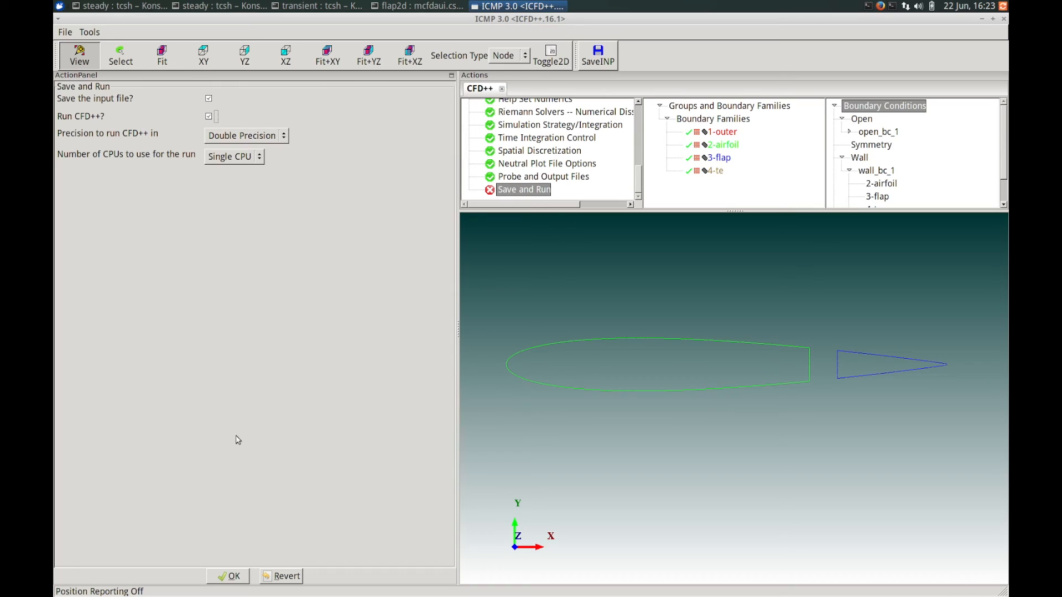
click(233, 578)
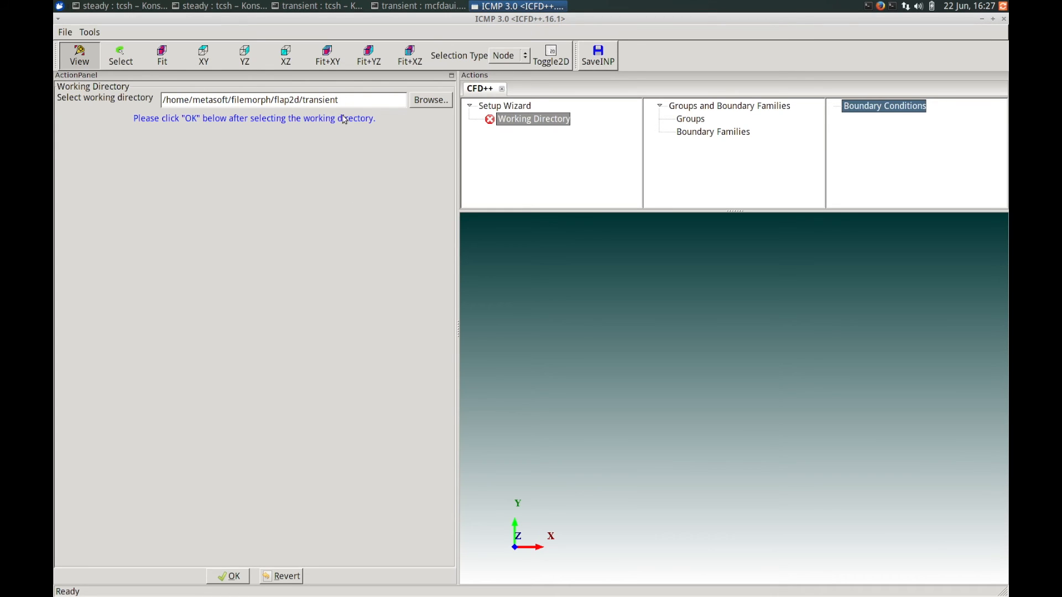
- Load the existing input file from the flap2d/transient working directory without re-analyzing the grid files
click(240, 578)
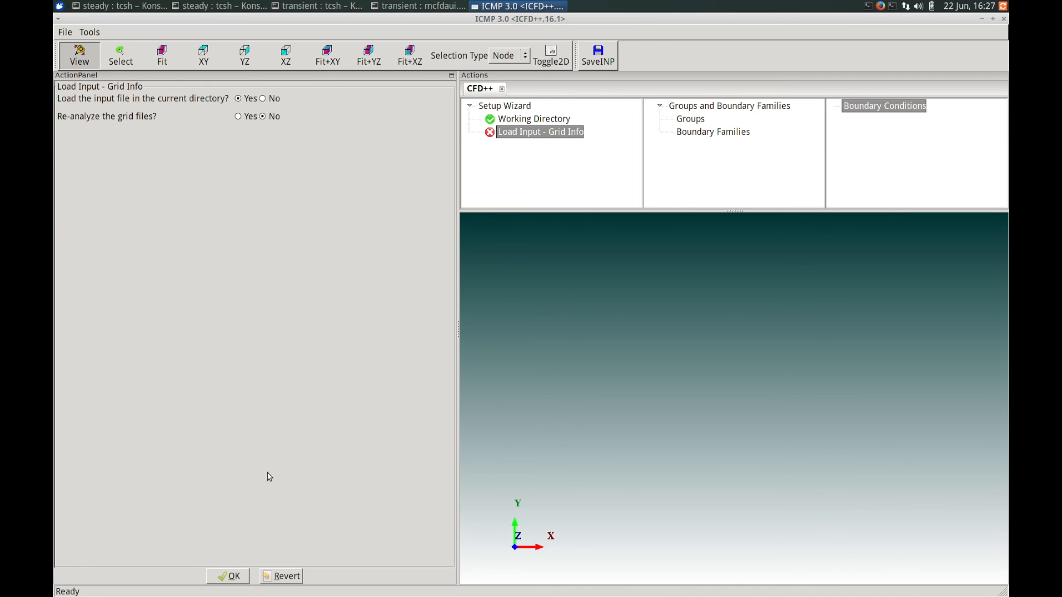
click(227, 576)
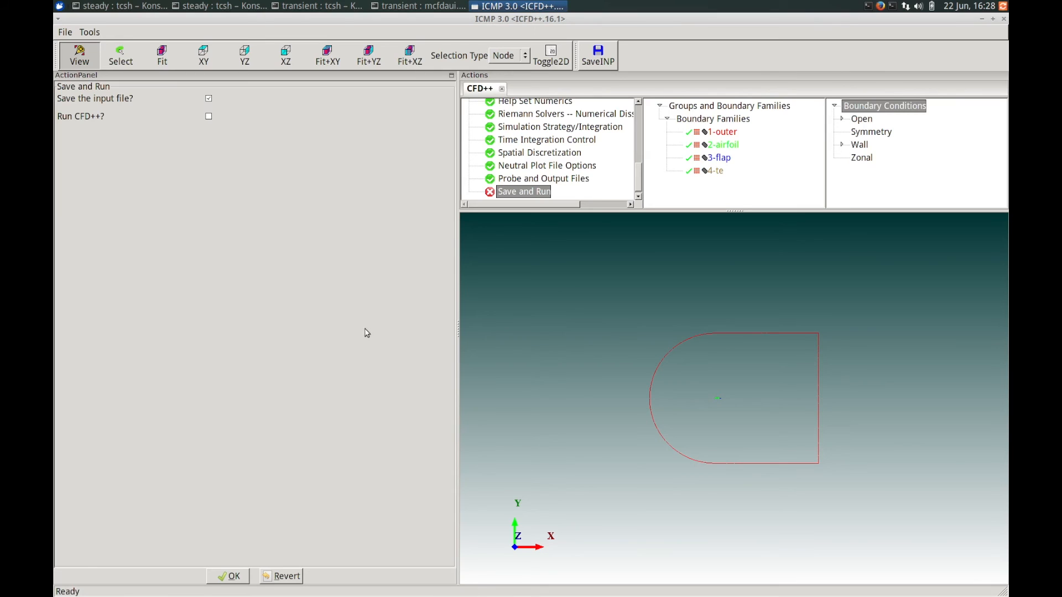
- Set the simulation type in the CFD problem definition to Transient and accept it
click(638, 183)
drag(637, 183, 632, 123)
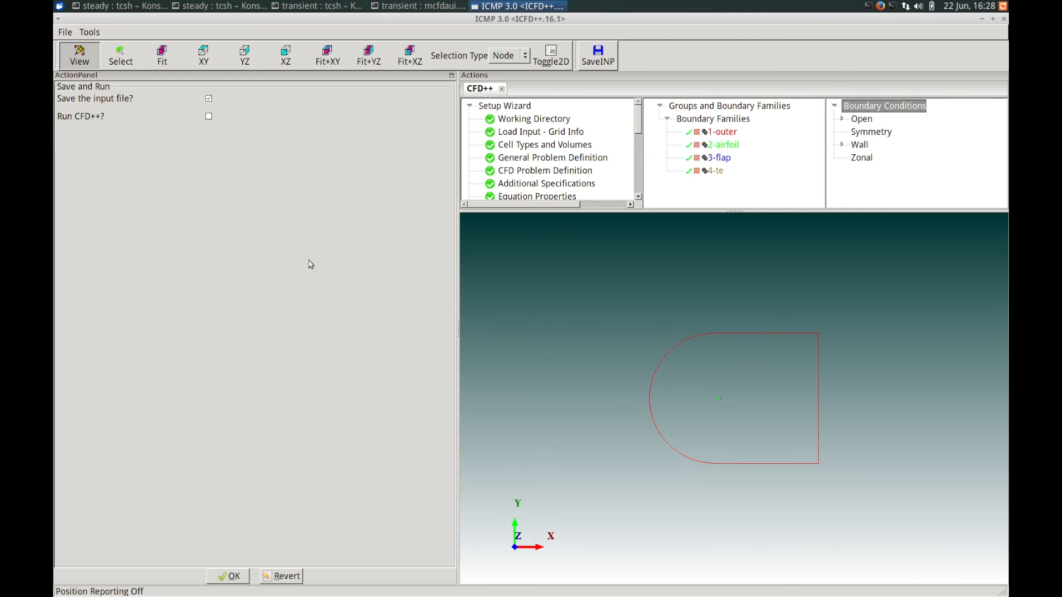
click(521, 173)
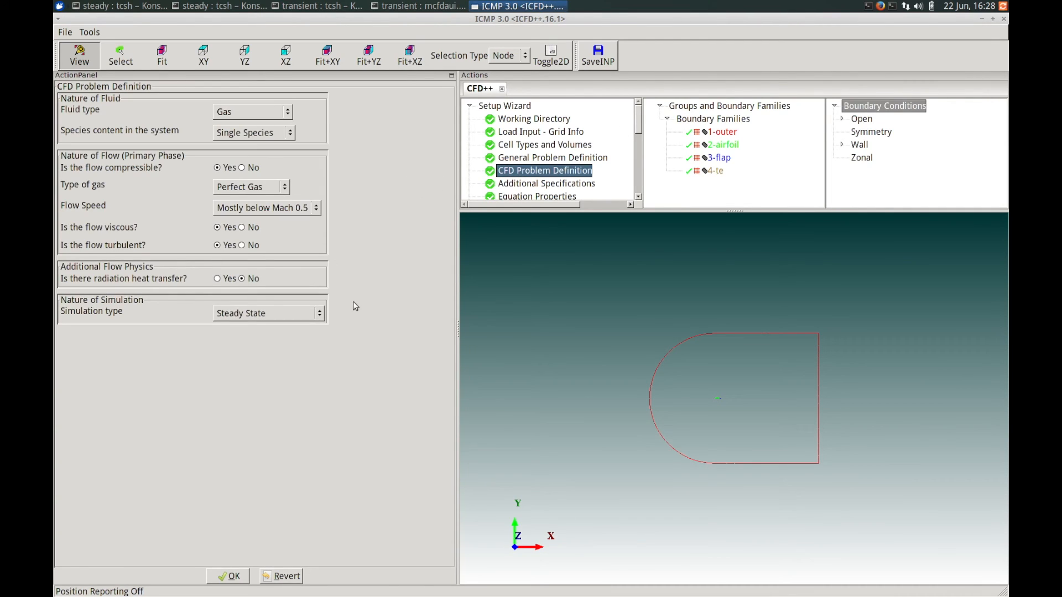
click(323, 317)
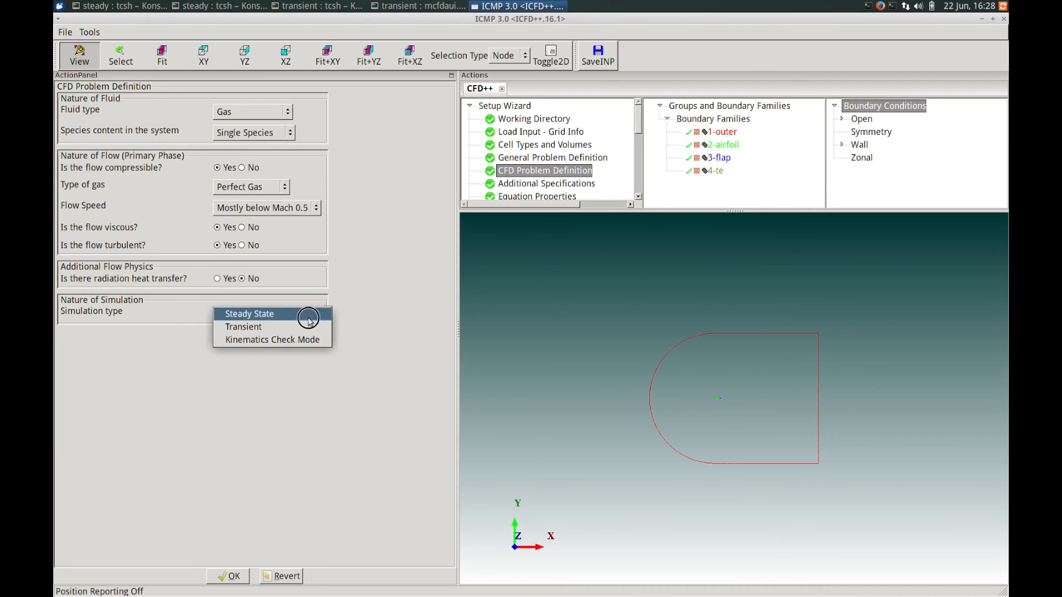
click(271, 326)
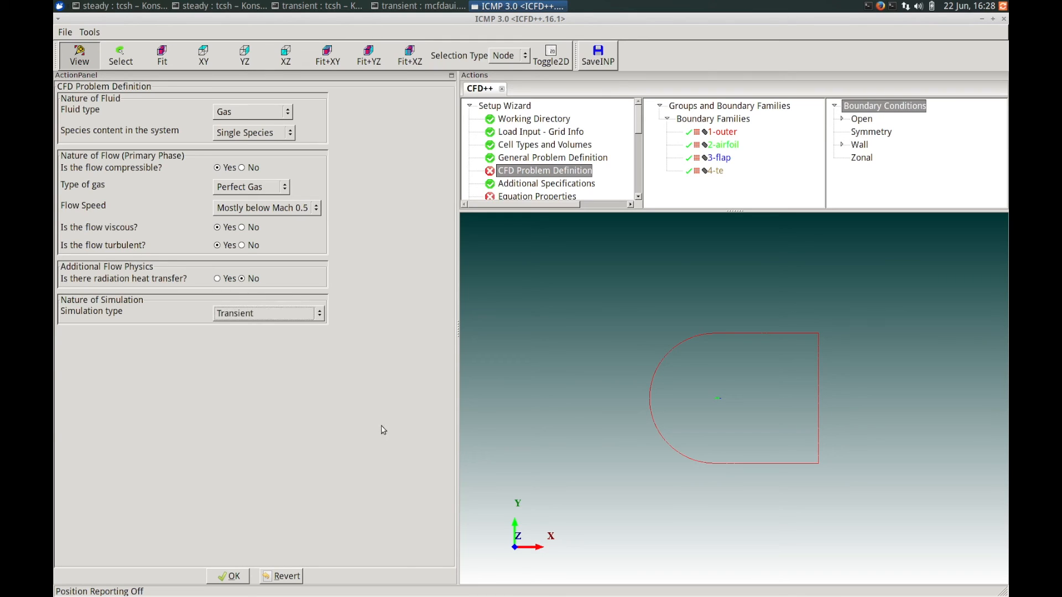
click(234, 574)
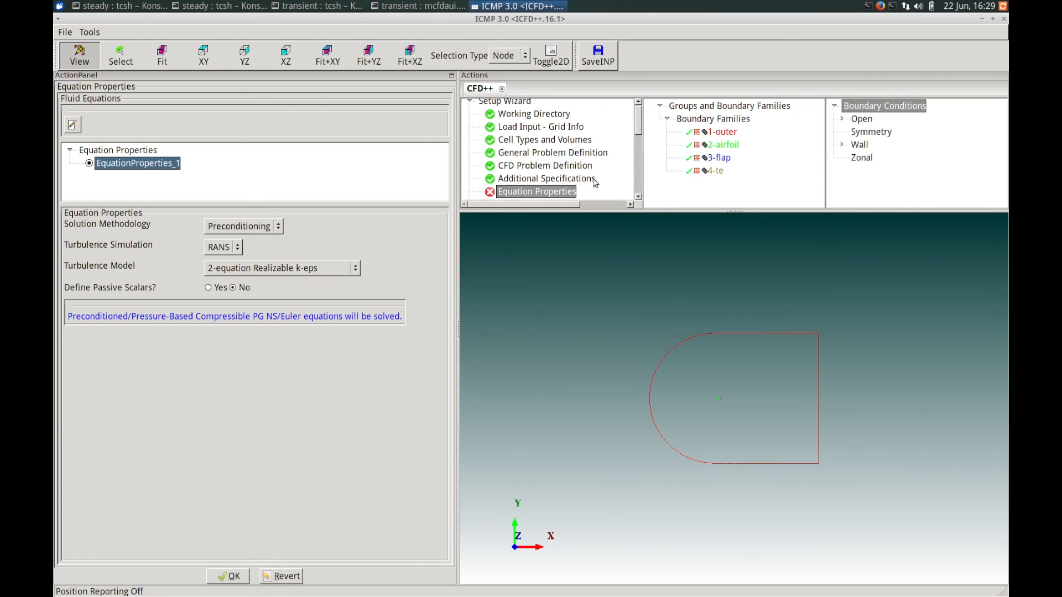
- Apply grid motion in the additional specifications, activating other types of motion with 6DOF-based motion left off
click(518, 180)
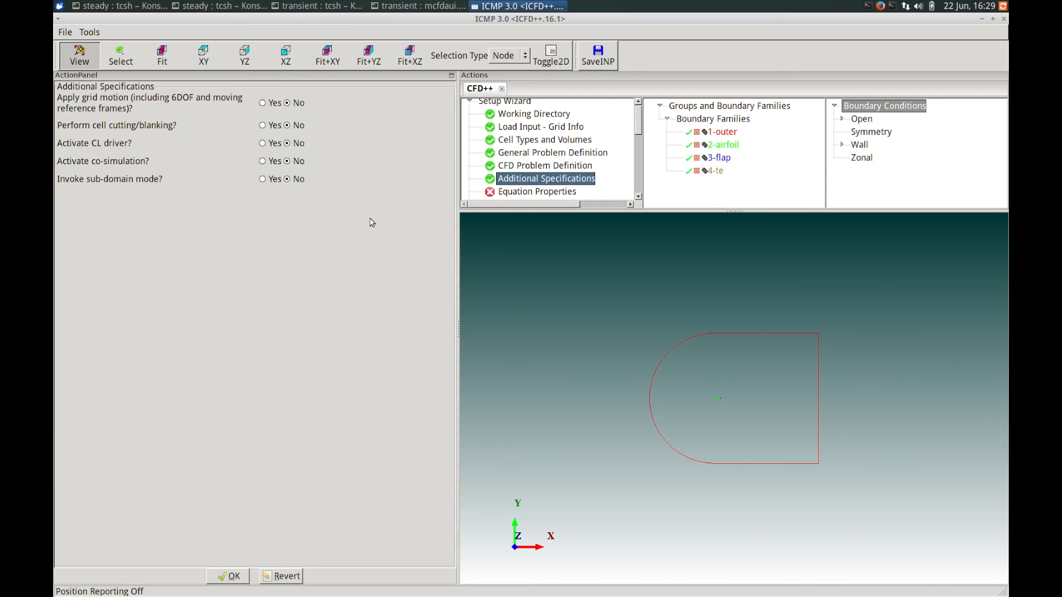
click(269, 105)
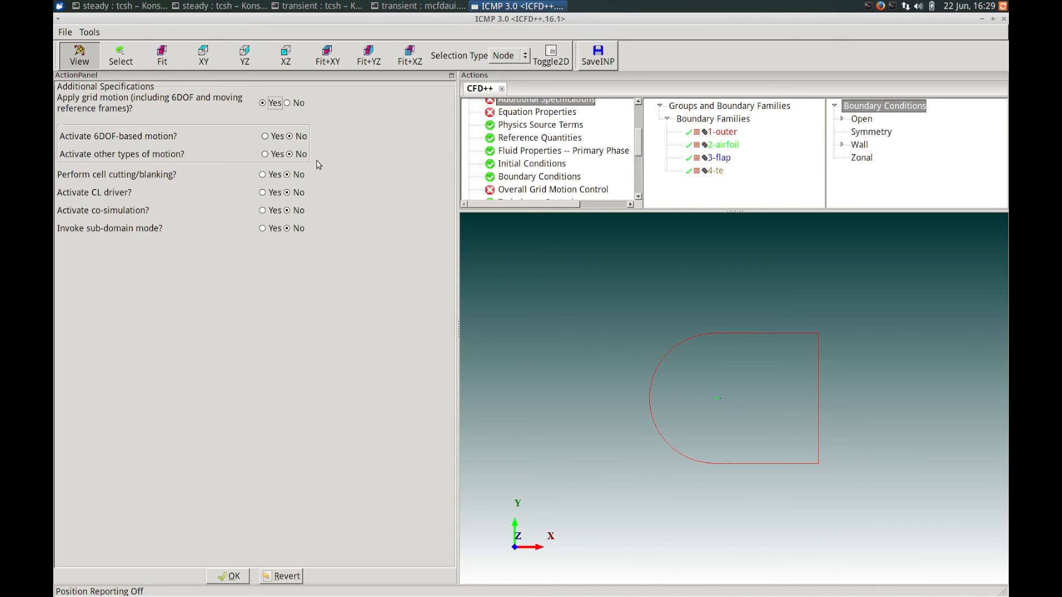
click(266, 156)
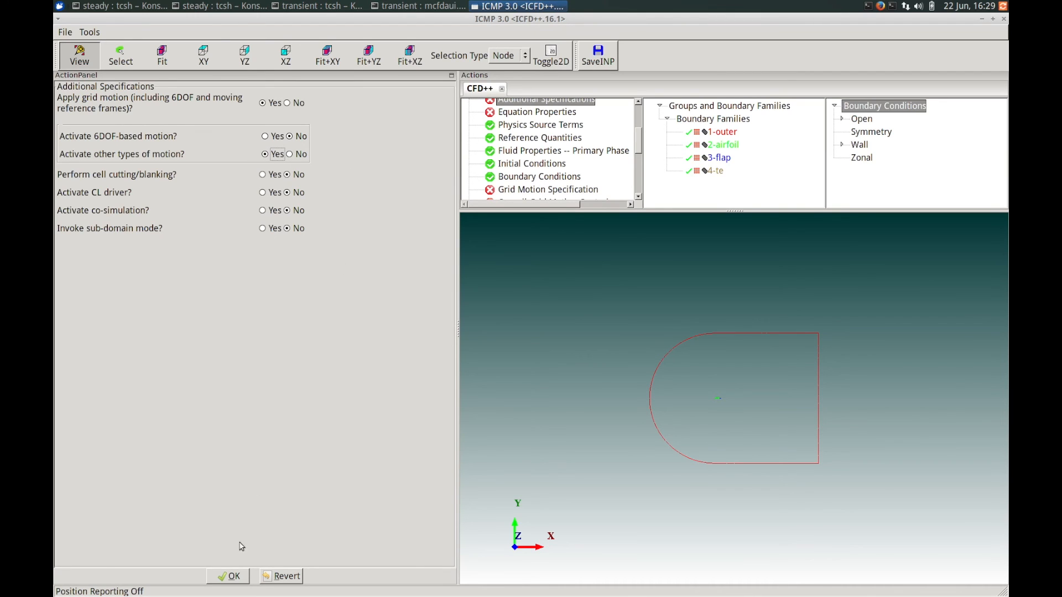
click(233, 576)
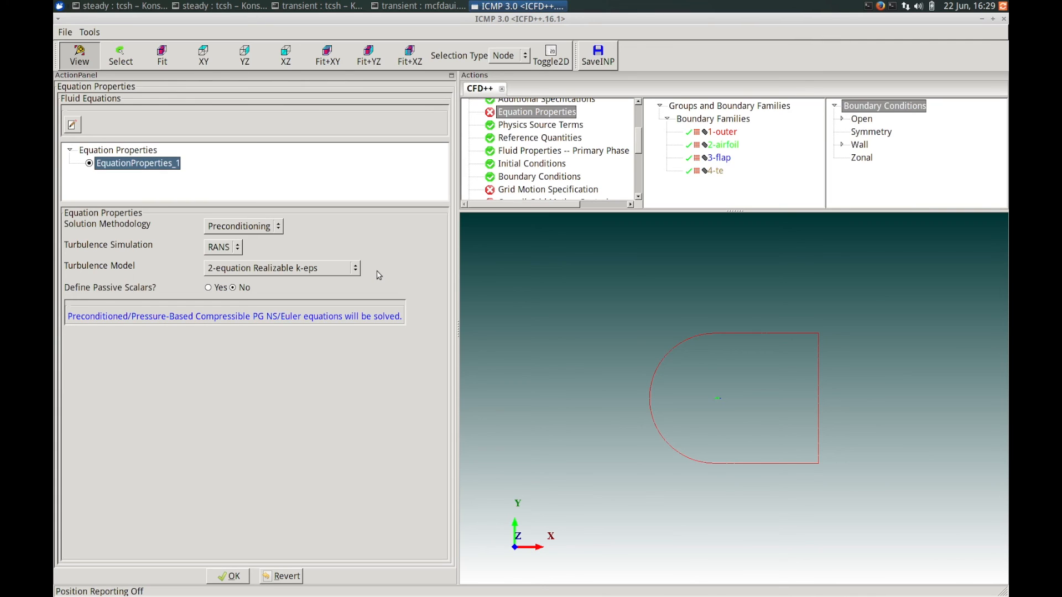
- Accept the equation properties and assign File-Based_Mesh_Morphing_by_Groups grid motion to the group all
click(228, 576)
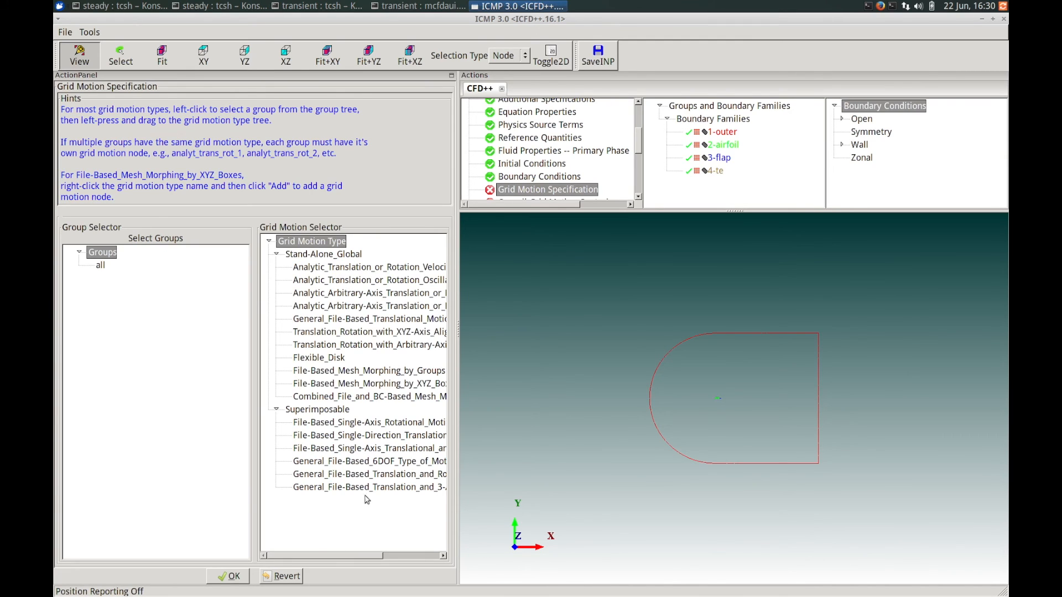
scroll(339, 557, right, 3)
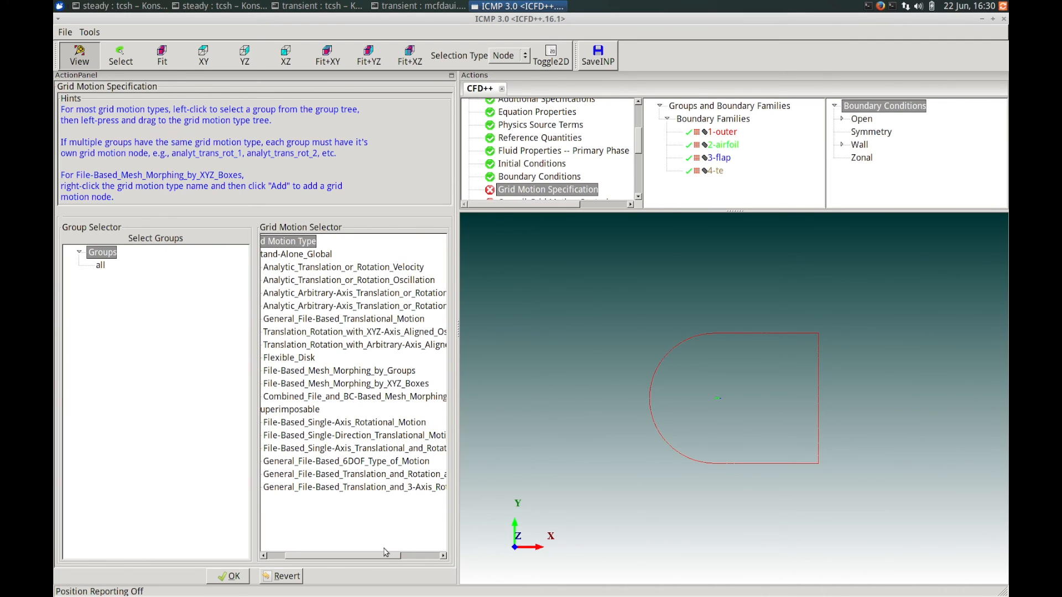
scroll(385, 553, left, 1)
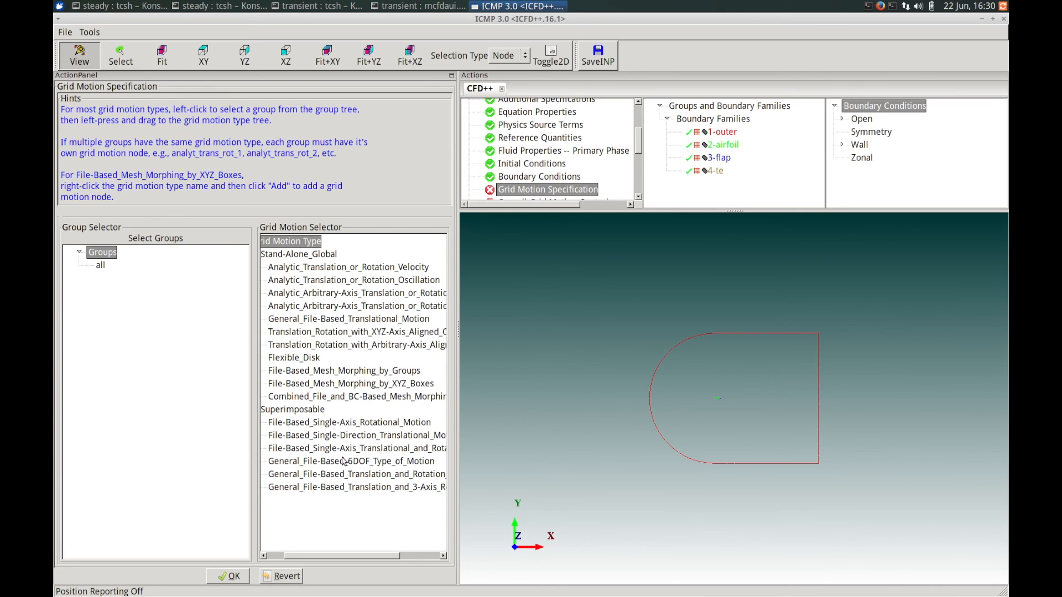
drag(300, 376, 301, 375)
click(300, 371)
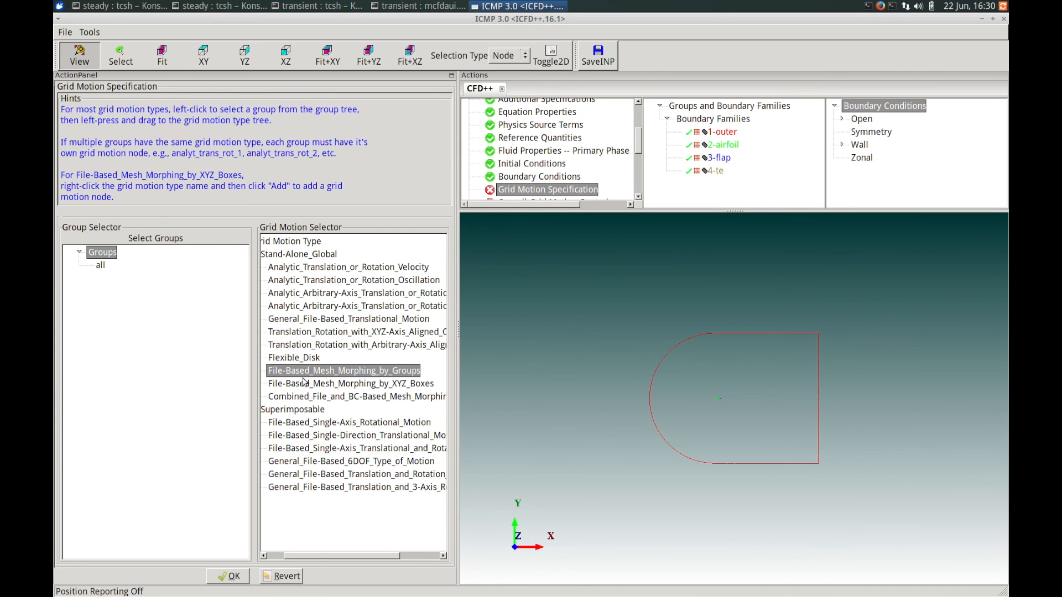
click(100, 267)
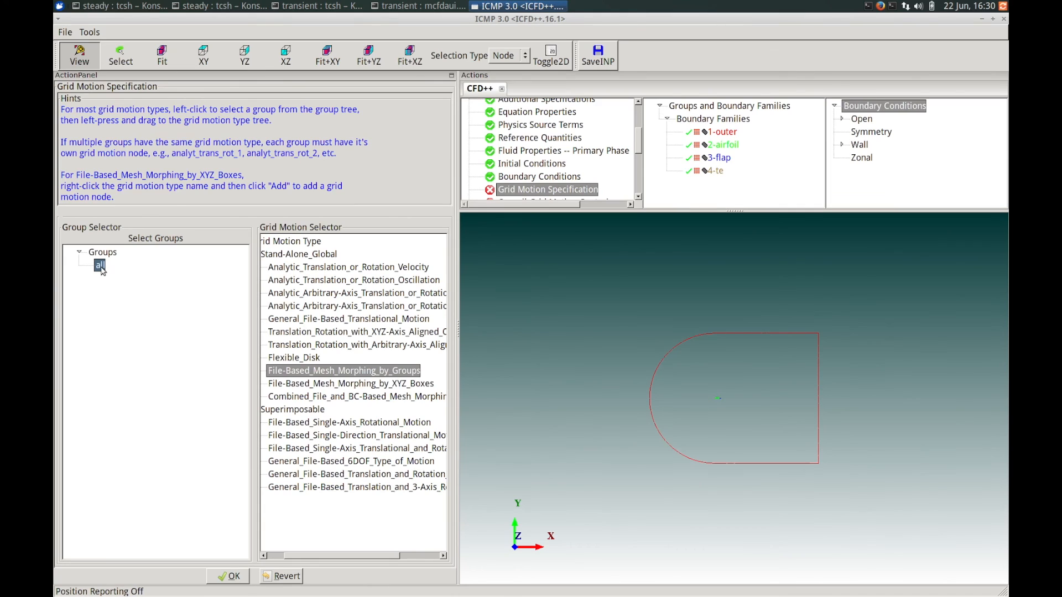
drag(101, 270, 297, 376)
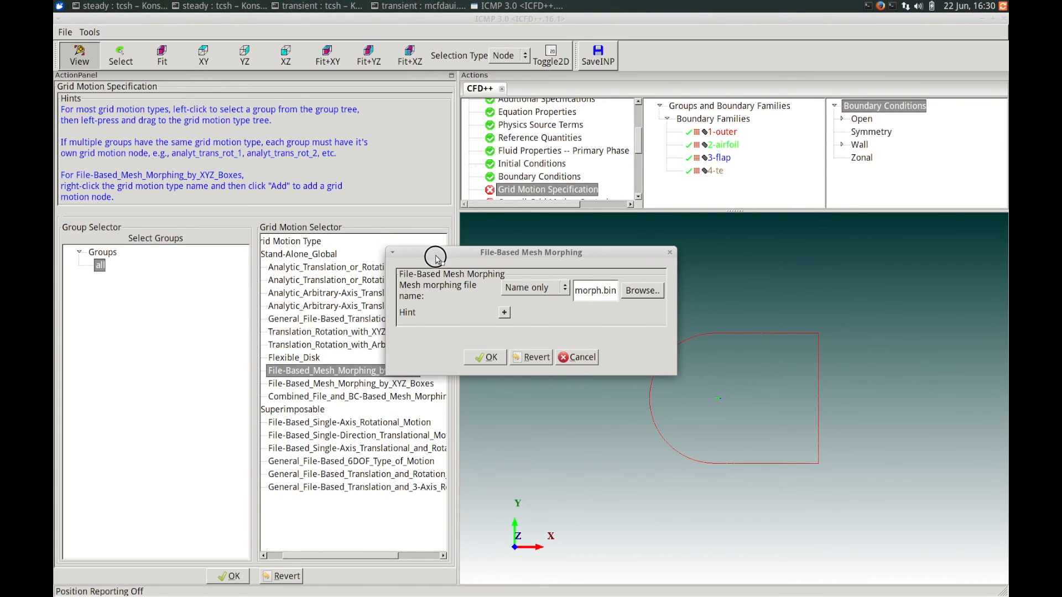
- Select gridmotion.bin from the transient folder as the mesh morphing file, by name only
drag(437, 257, 442, 278)
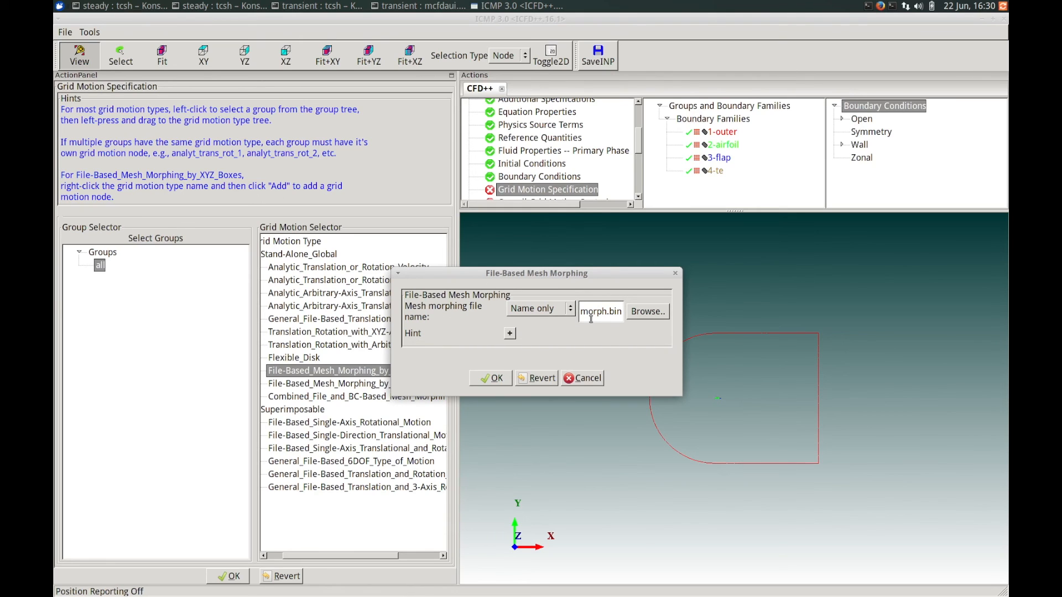
click(644, 311)
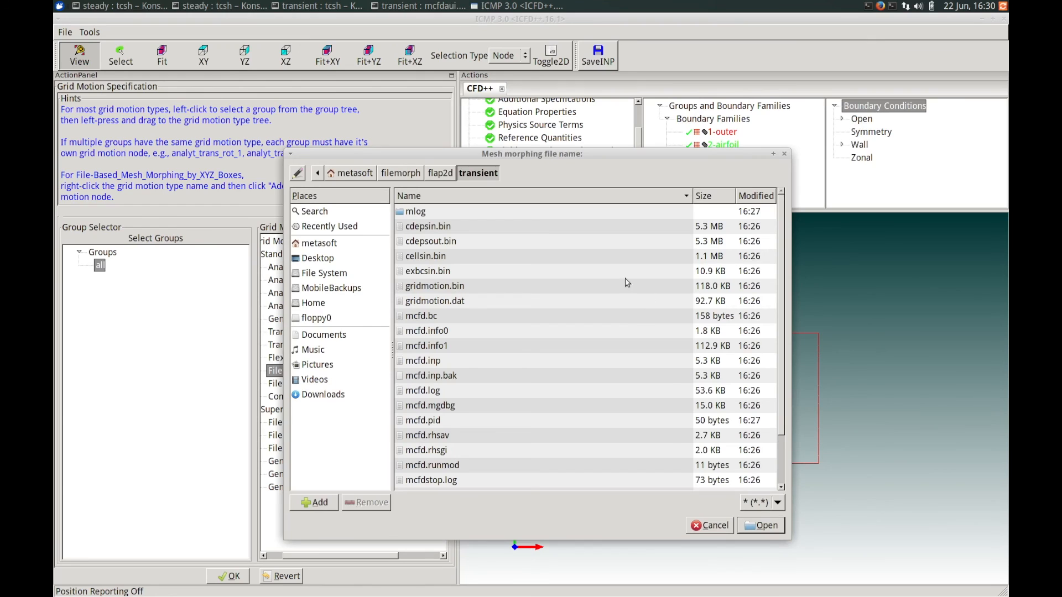
double_click(437, 286)
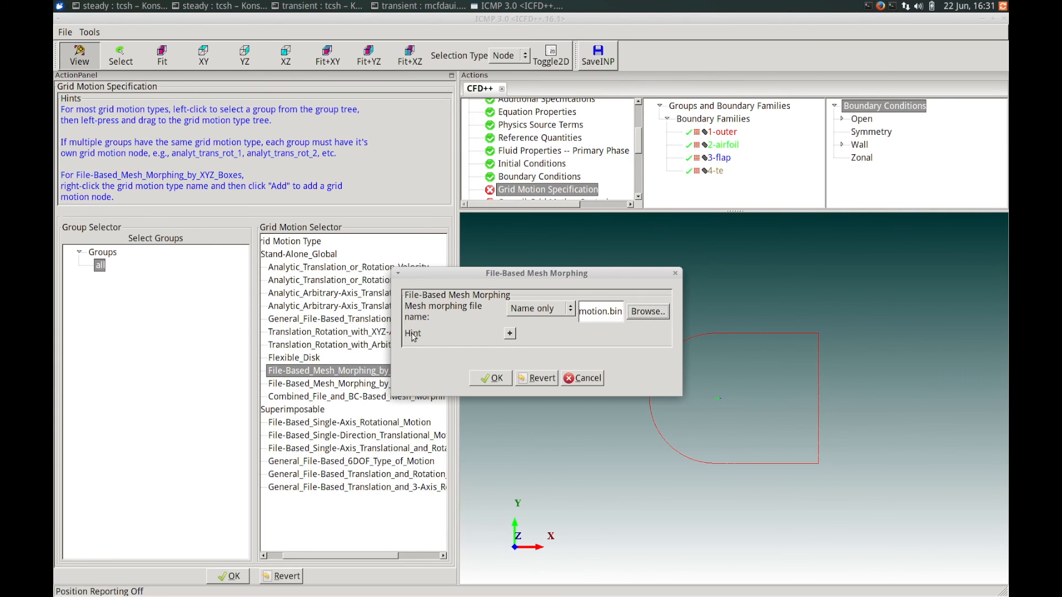
- Show the morphing file format hint and accept the file-based mesh morphing definition
click(509, 335)
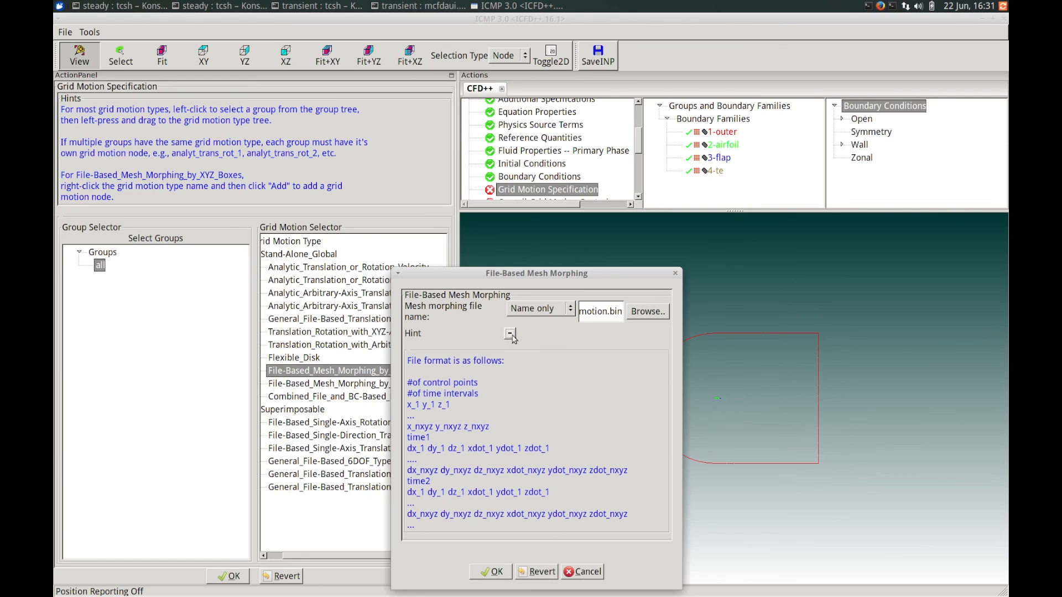
drag(564, 272, 363, 232)
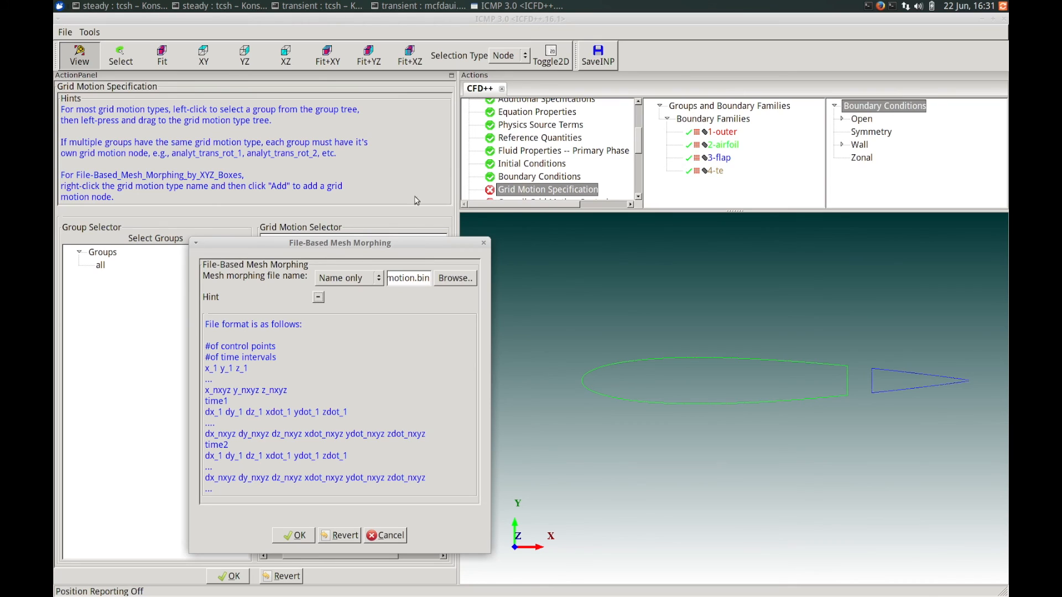
drag(425, 245, 444, 245)
drag(443, 243, 442, 243)
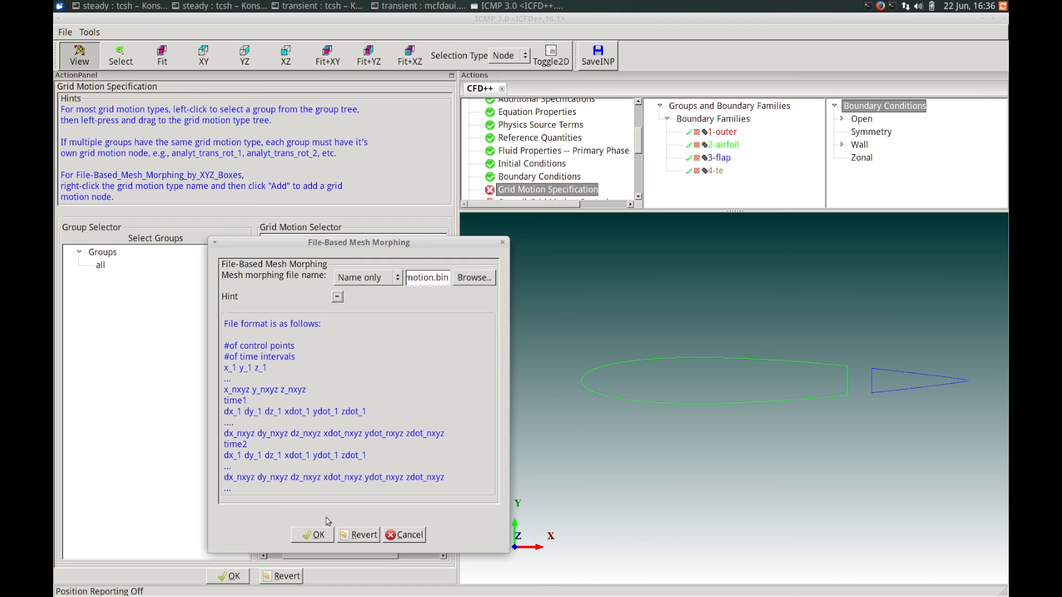
click(313, 535)
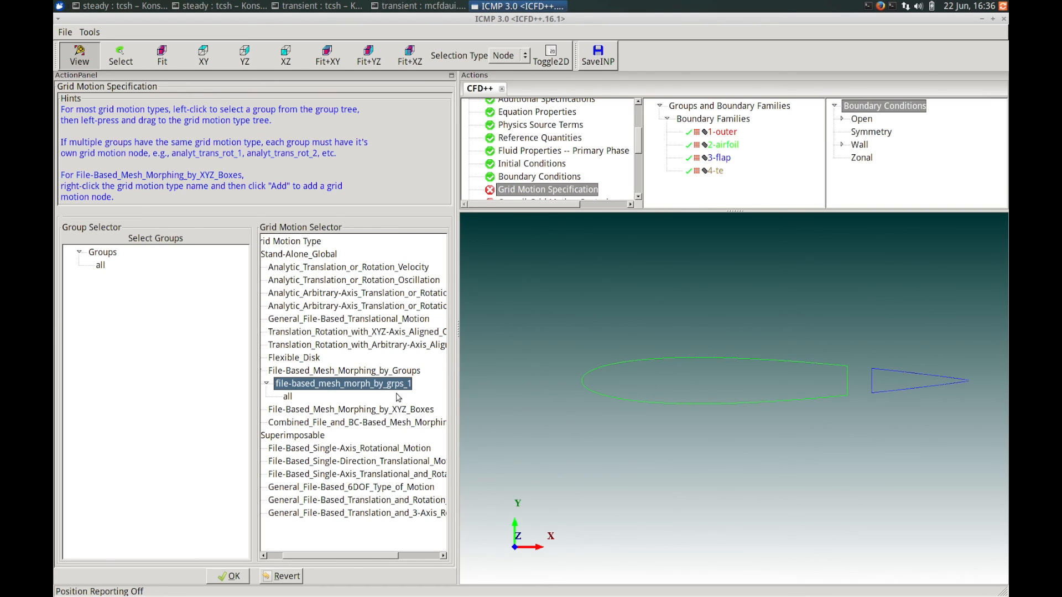
mouse_move(296, 382)
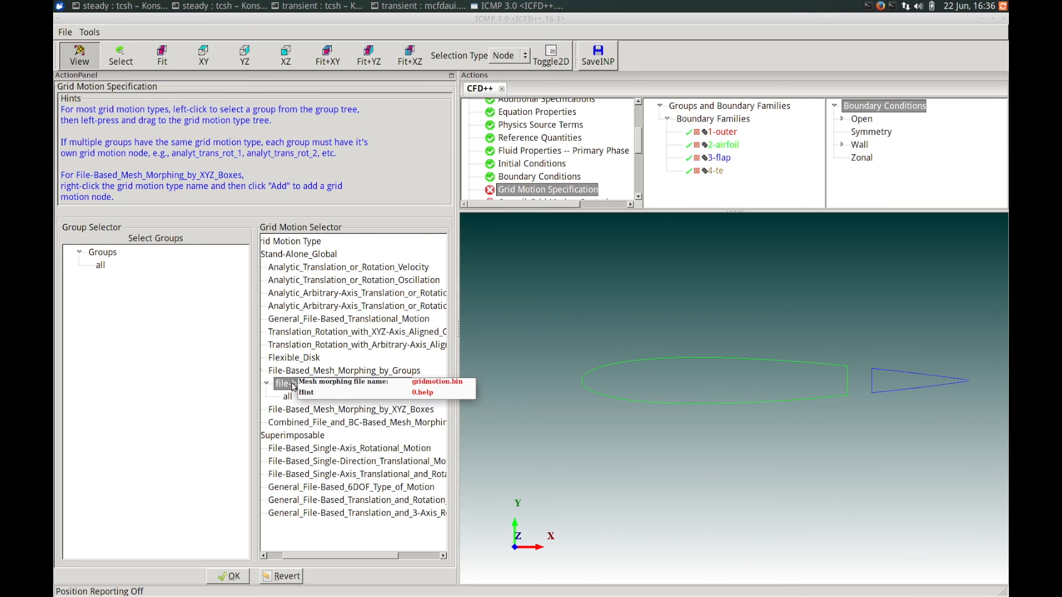
- Accept the grid motion specification and keep the defaults from overall grid motion control through the Riemann solver dissipation settings
click(233, 577)
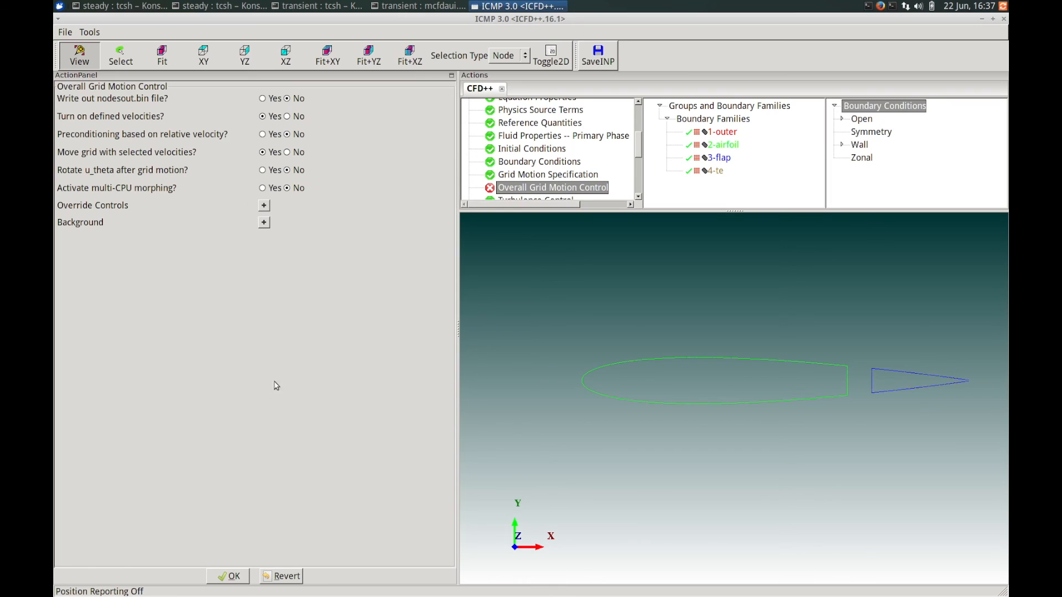
click(232, 575)
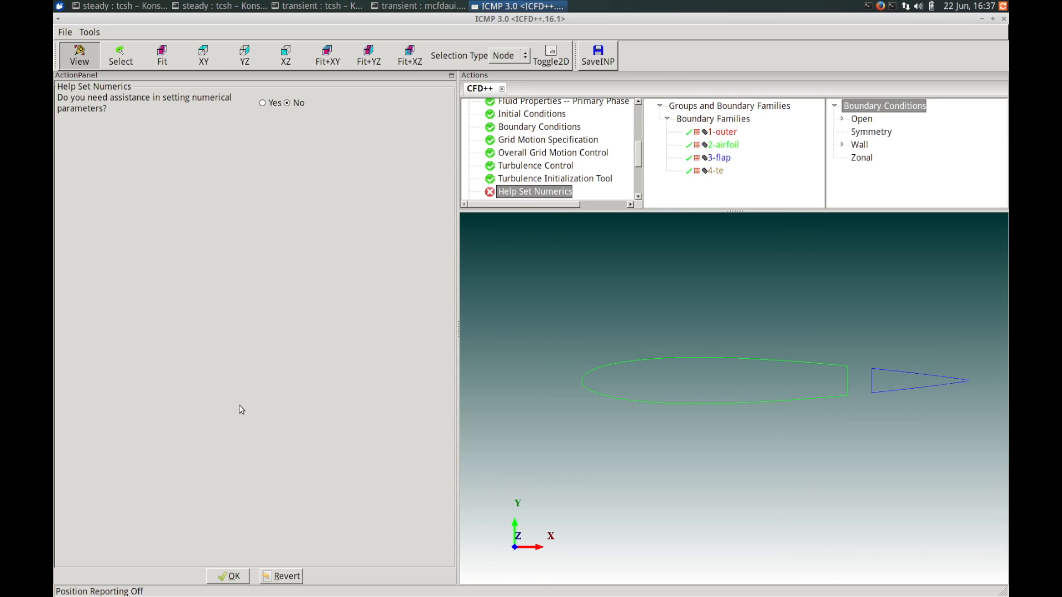
click(230, 575)
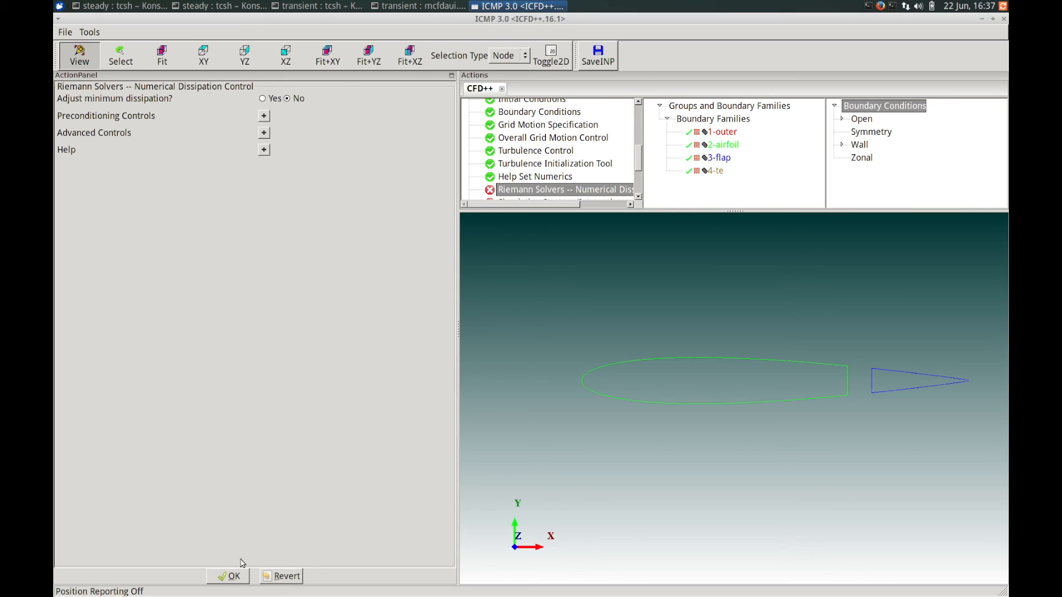
click(232, 577)
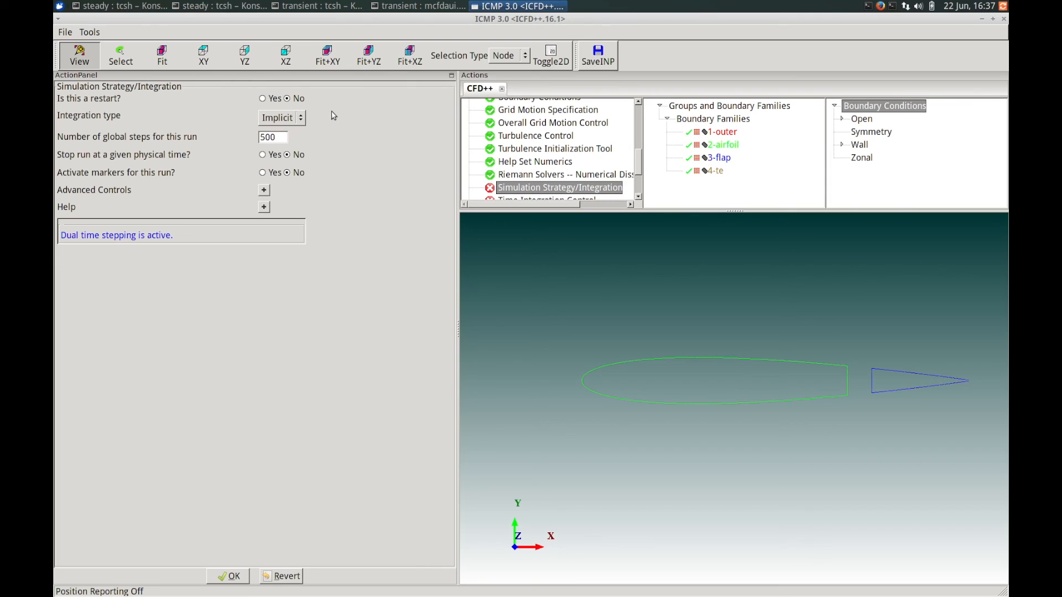
- Make the run a restart with 600 global steps and decline loading the default transient settings
click(268, 97)
drag(285, 137, 248, 136)
text(600)
click(228, 577)
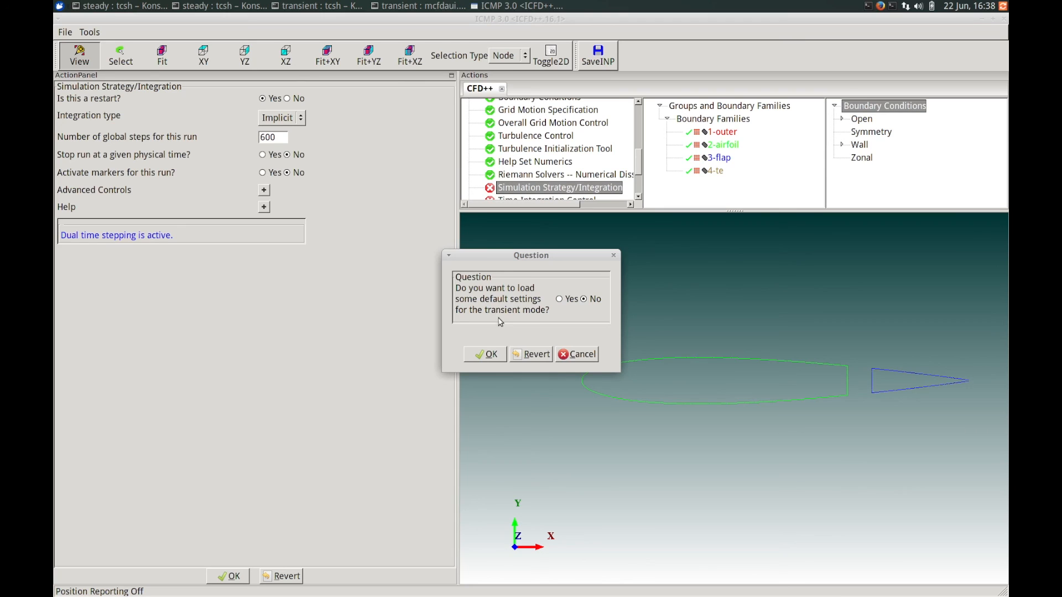
click(491, 356)
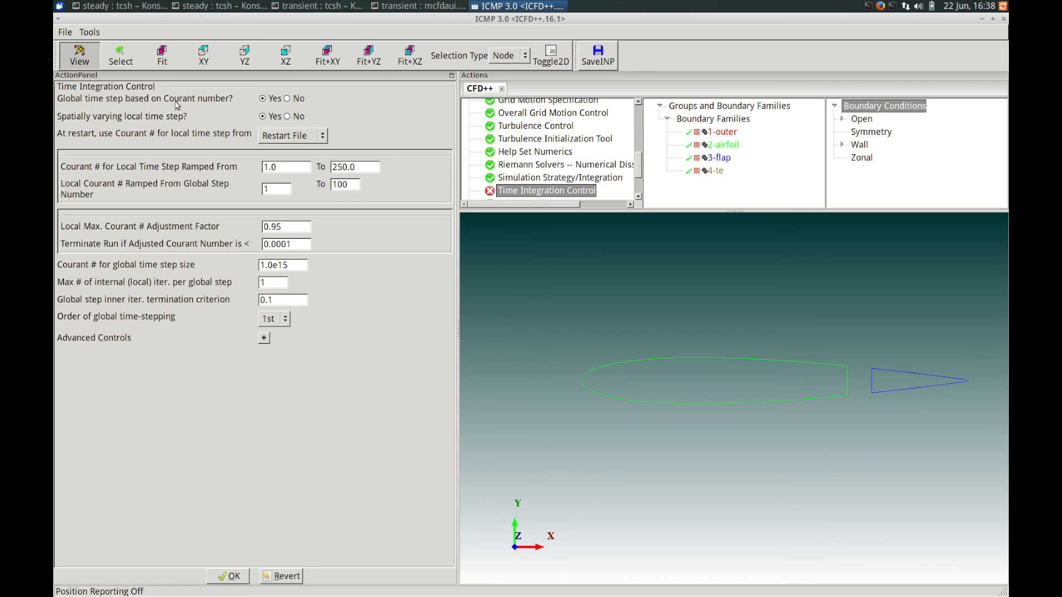
- Turn off the Courant-based global time step and ramp the local Courant number from 50 to 50
click(287, 98)
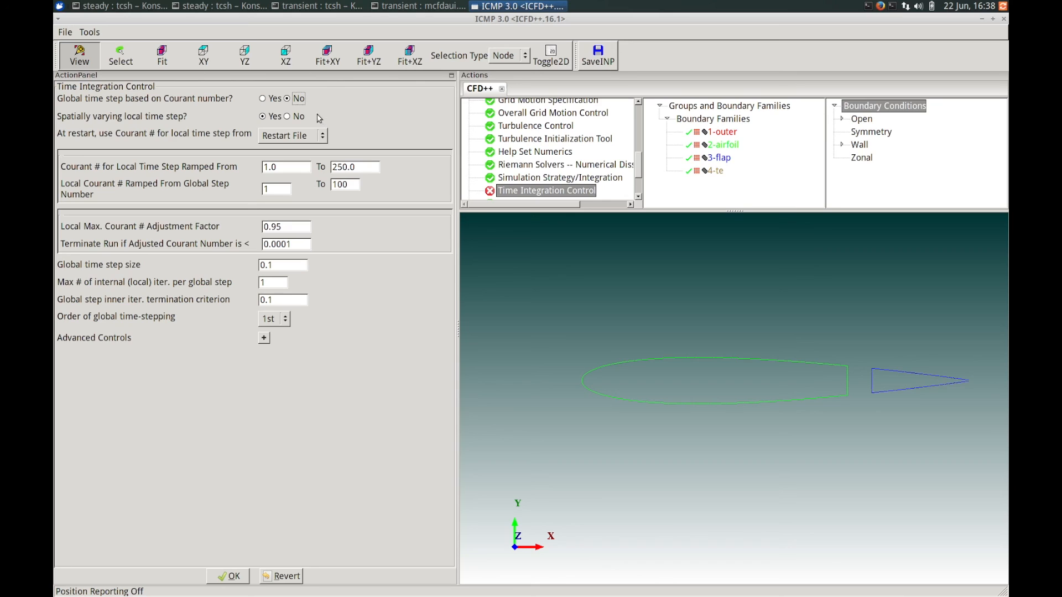
click(297, 167)
key(BackSpace)
key(BackSpace)
key(BackSpace)
text(50)
key(Tab)
text(50)
- Set a global time step of 2e-4, 15 internal iterations, termination criterion 0.01 and 2nd-order time-stepping, and accept the time integration settings
click(281, 269)
key(BackSpace)
key(BackSpace)
key(BackSpace)
text(2e-)
text(4)
text(5)
key(Tab)
key(BackSpace)
text(01)
click(281, 319)
click(285, 308)
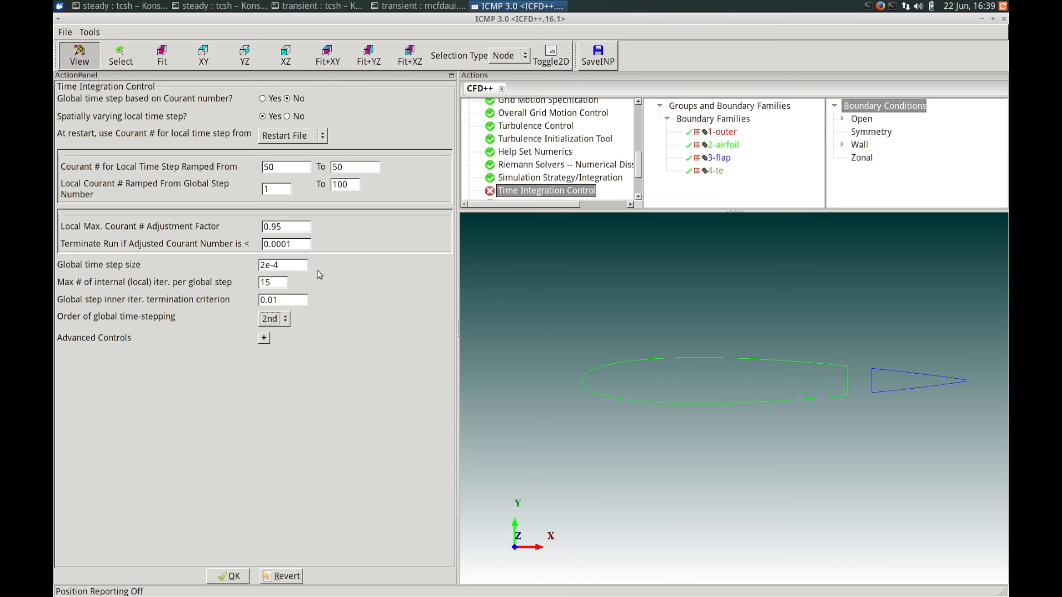
click(232, 578)
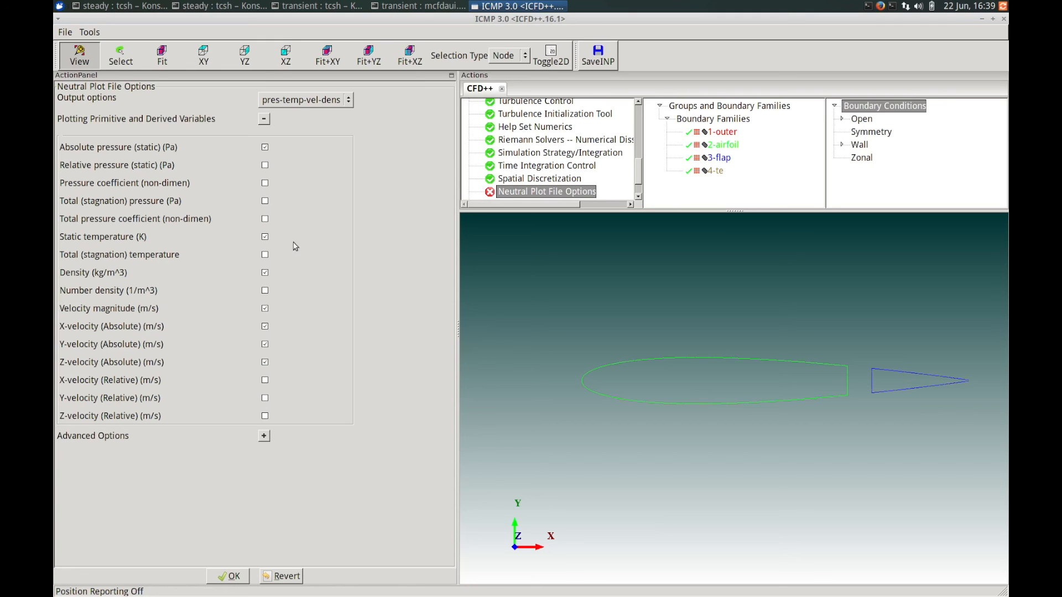
- Check the turbulence output variables and accept the neutral plot file options, copying them to the plot output options file
click(348, 100)
click(326, 115)
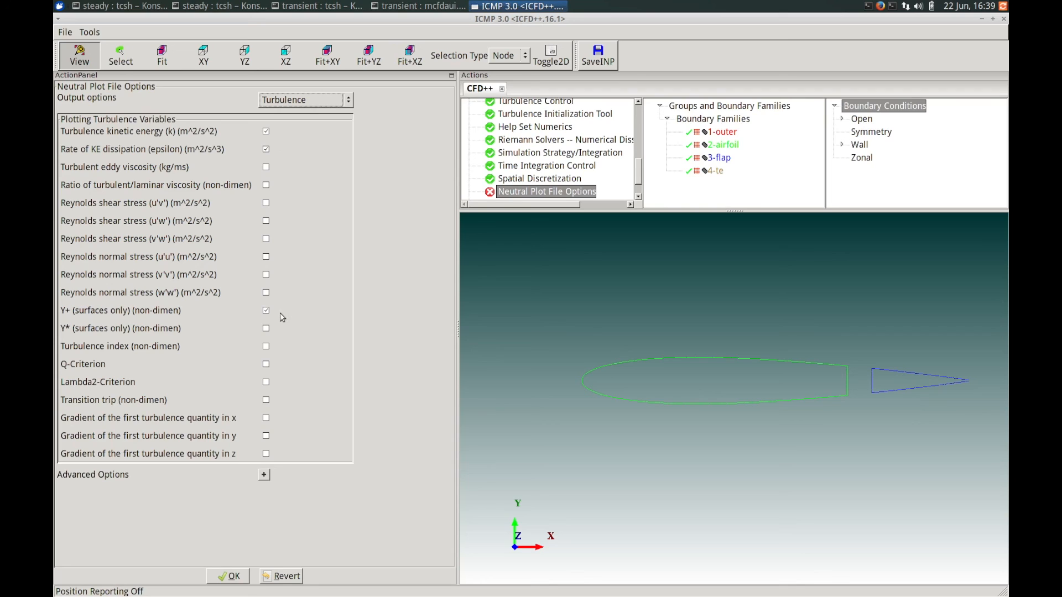
click(230, 576)
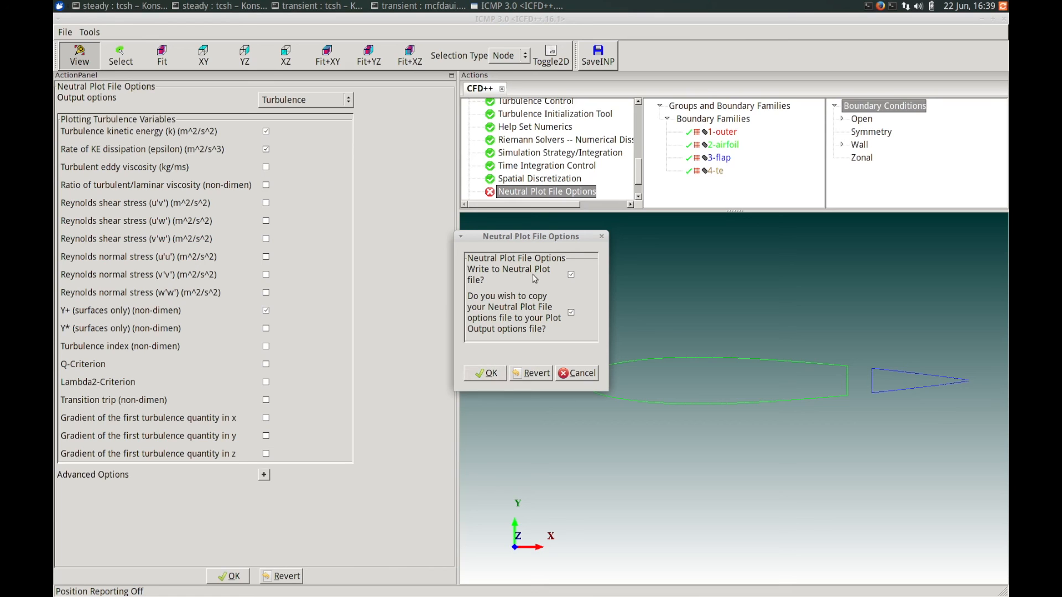
click(485, 372)
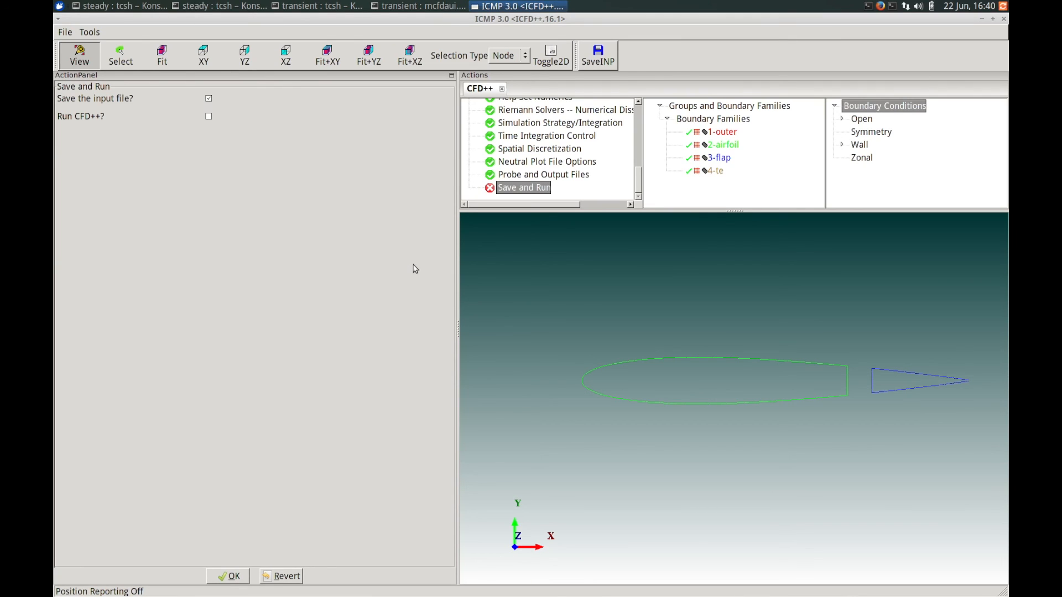
- Enable neutral plot files with the step number appended to the name, output every 10 steps, and accept
click(519, 176)
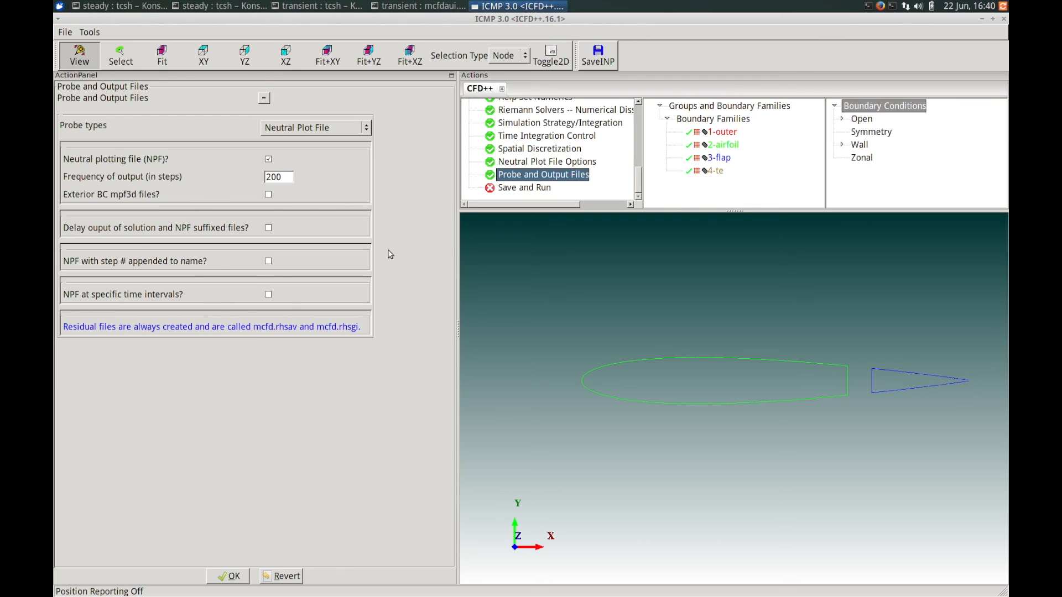
click(270, 261)
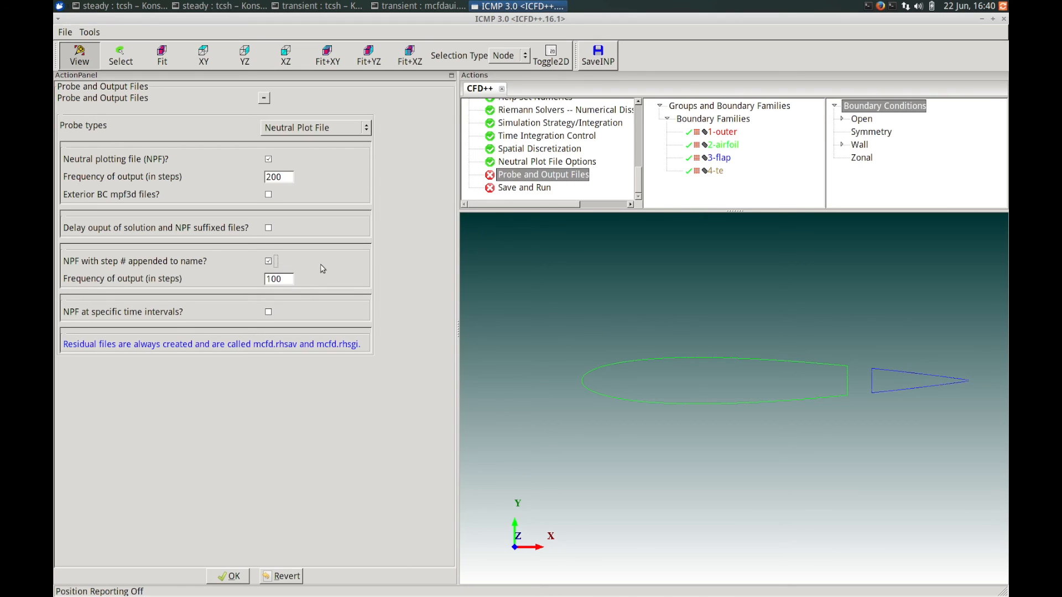
click(289, 279)
key(BackSpace)
click(226, 576)
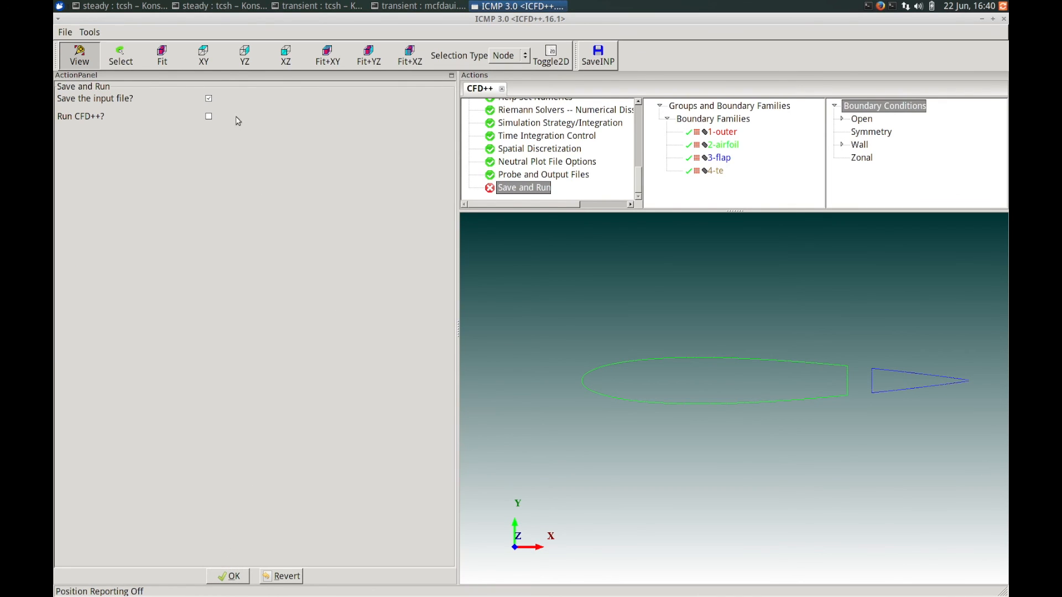
- Save the transient input file and start the CFD++ run in double precision on a single CPU
click(208, 116)
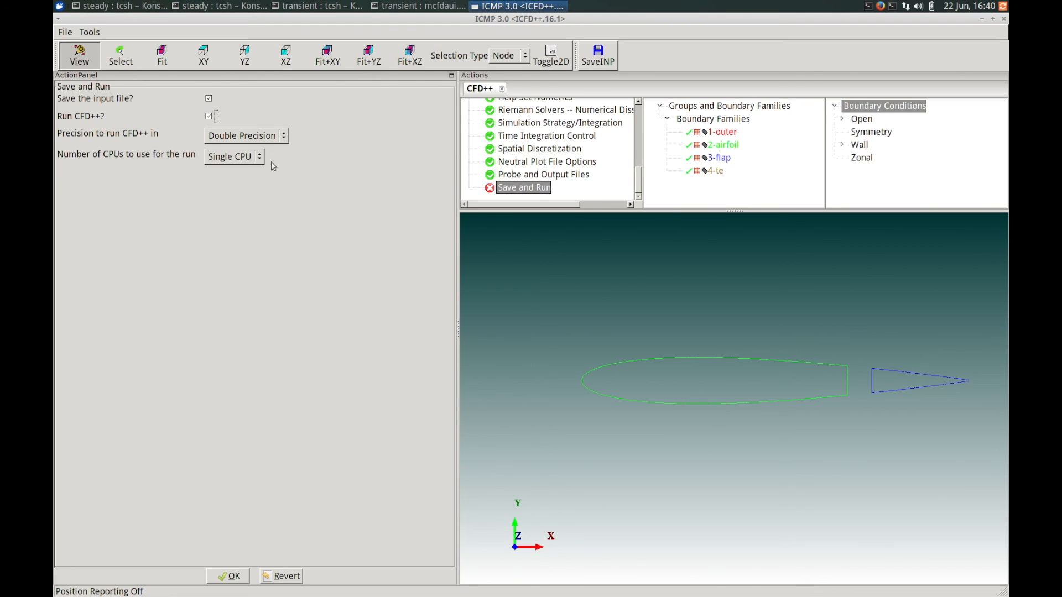
click(228, 576)
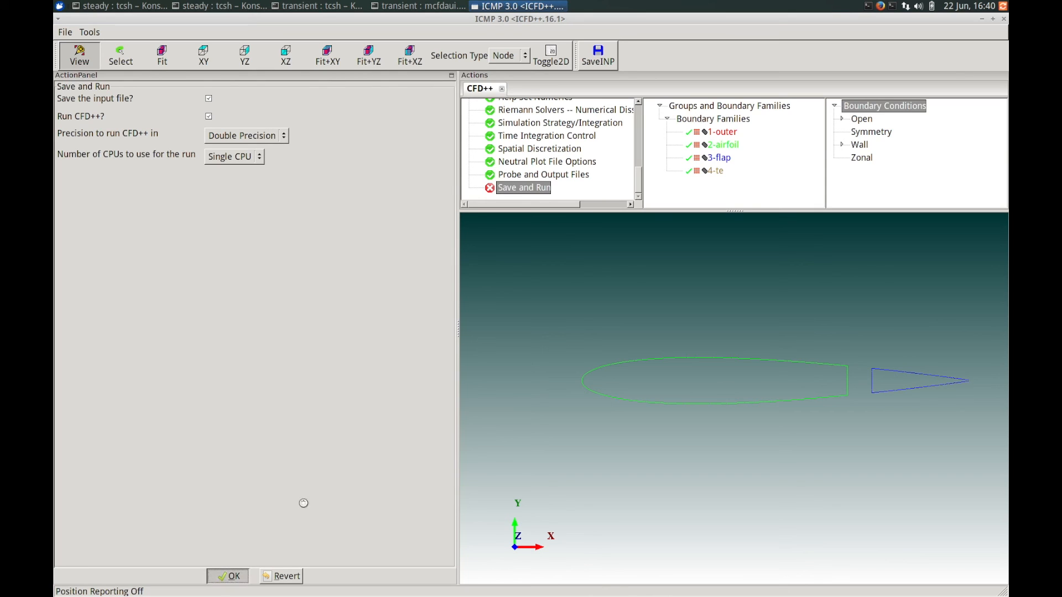